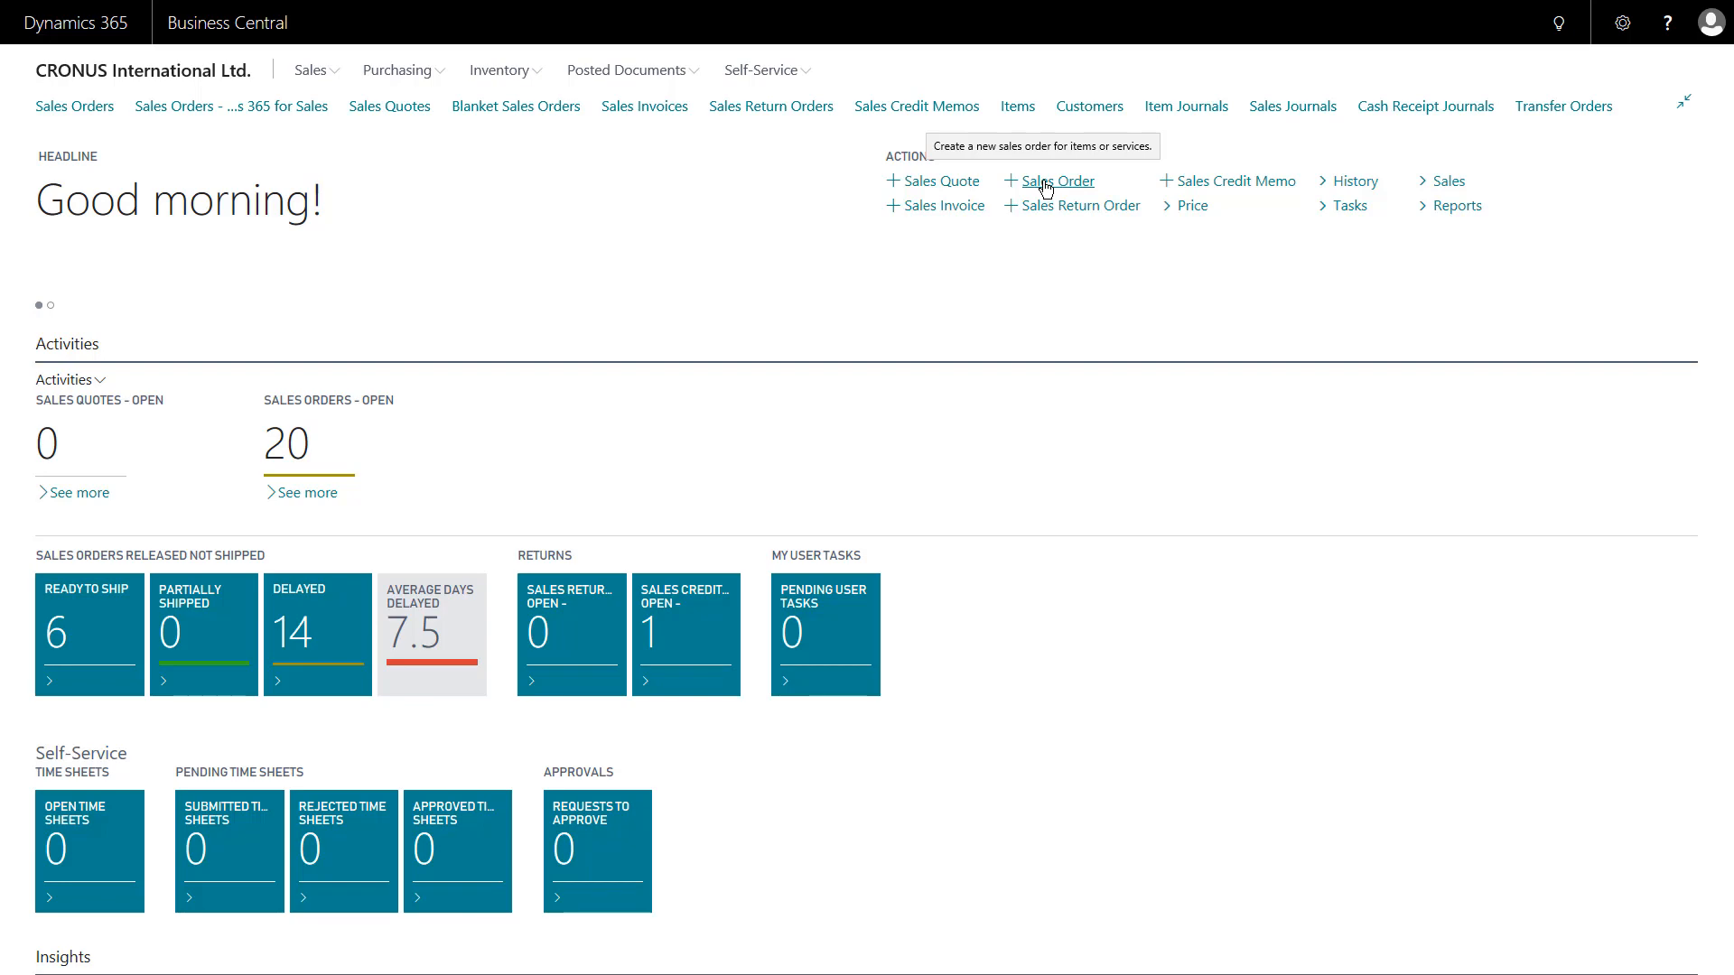
Step: Look at the open sales orders list, return to the home page and create a new sales order with an automatically assigned number
click(71, 112)
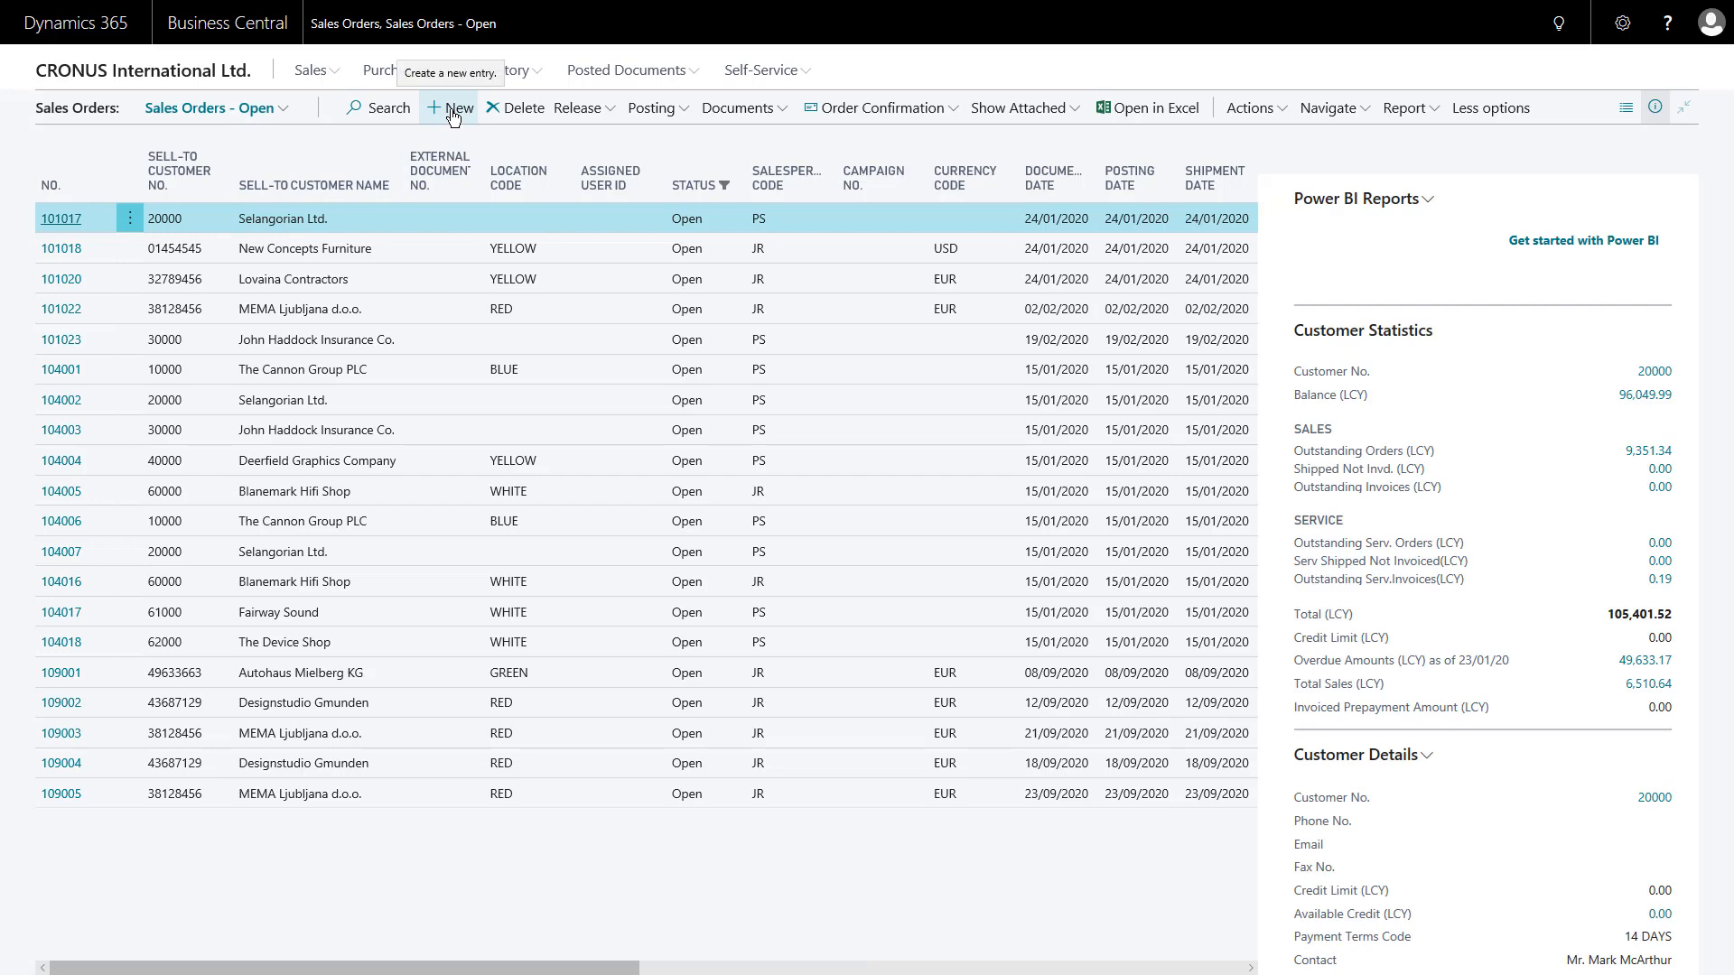
click(143, 73)
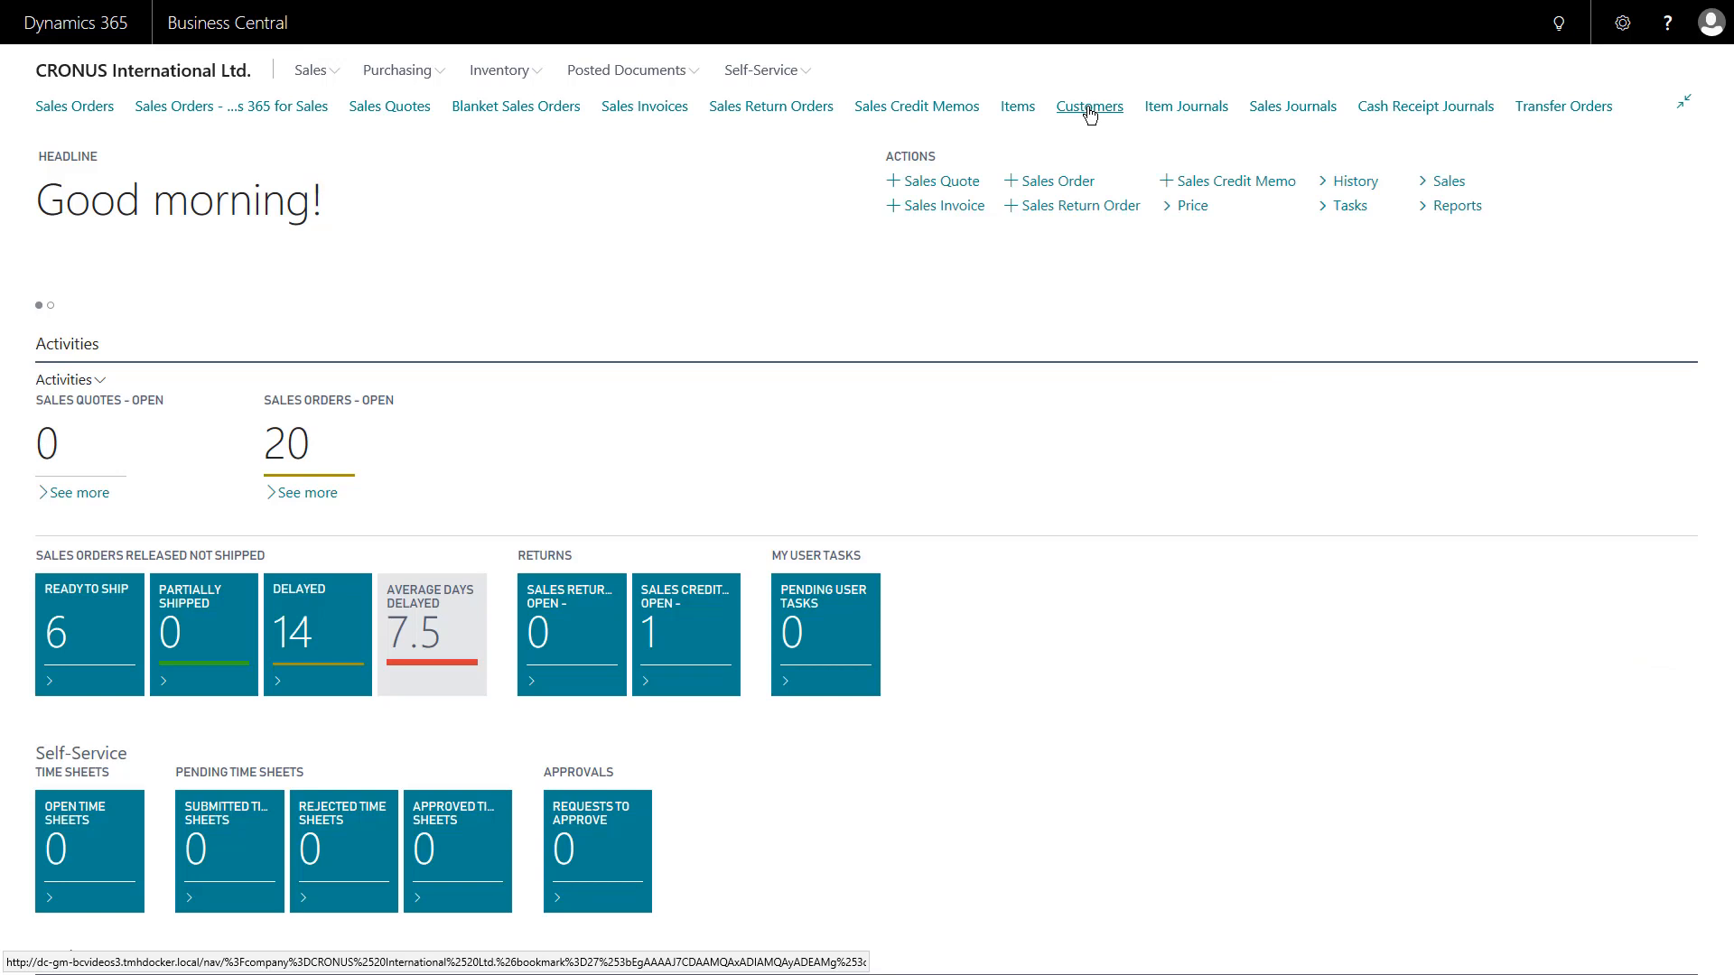
click(1066, 191)
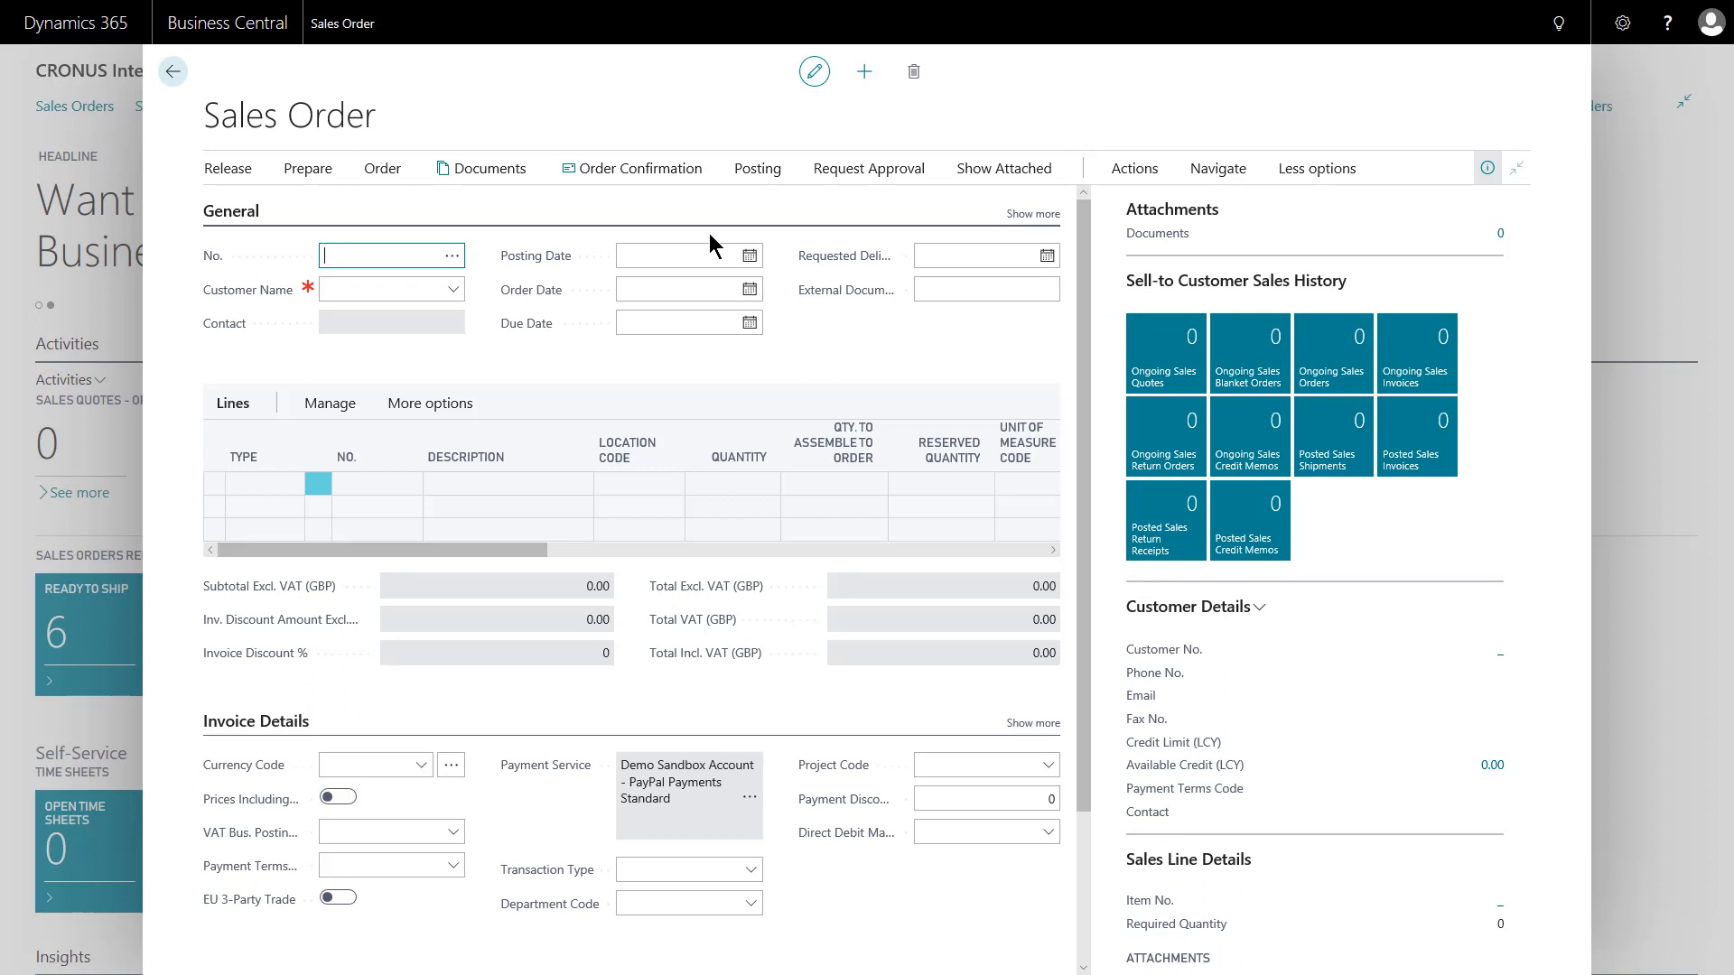
key(Tab)
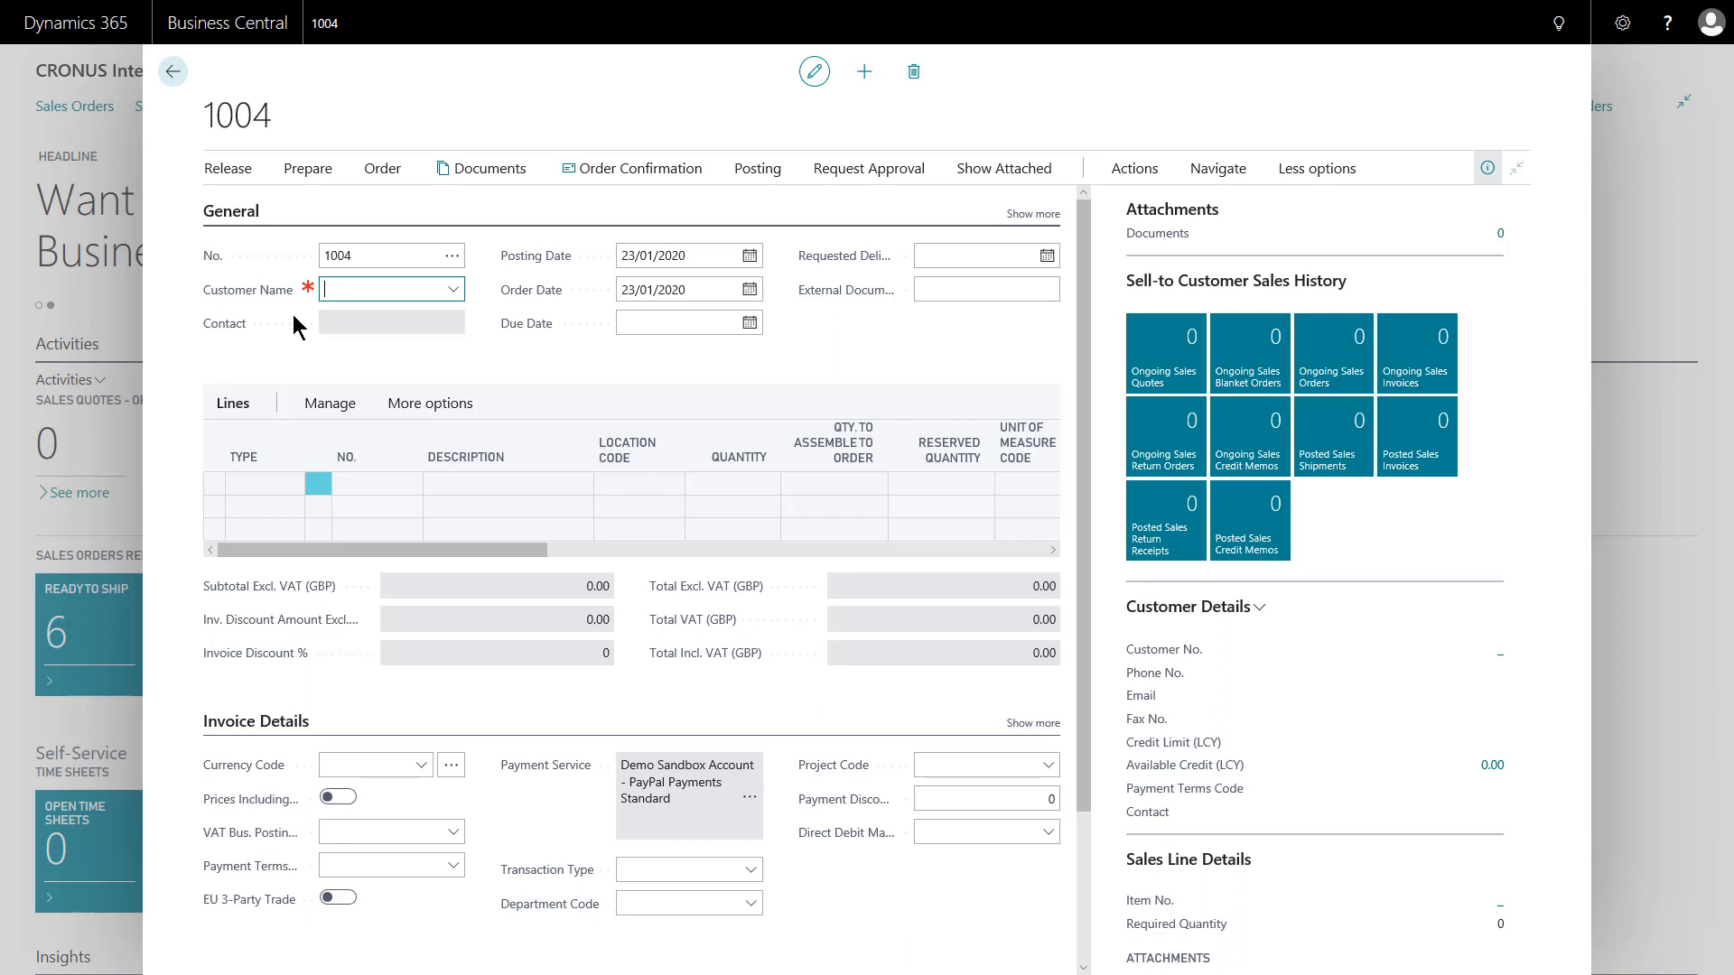
Step: Search the Customer Name lookup by partial customer number and by "the cann", clearing the field after each search
text(100)
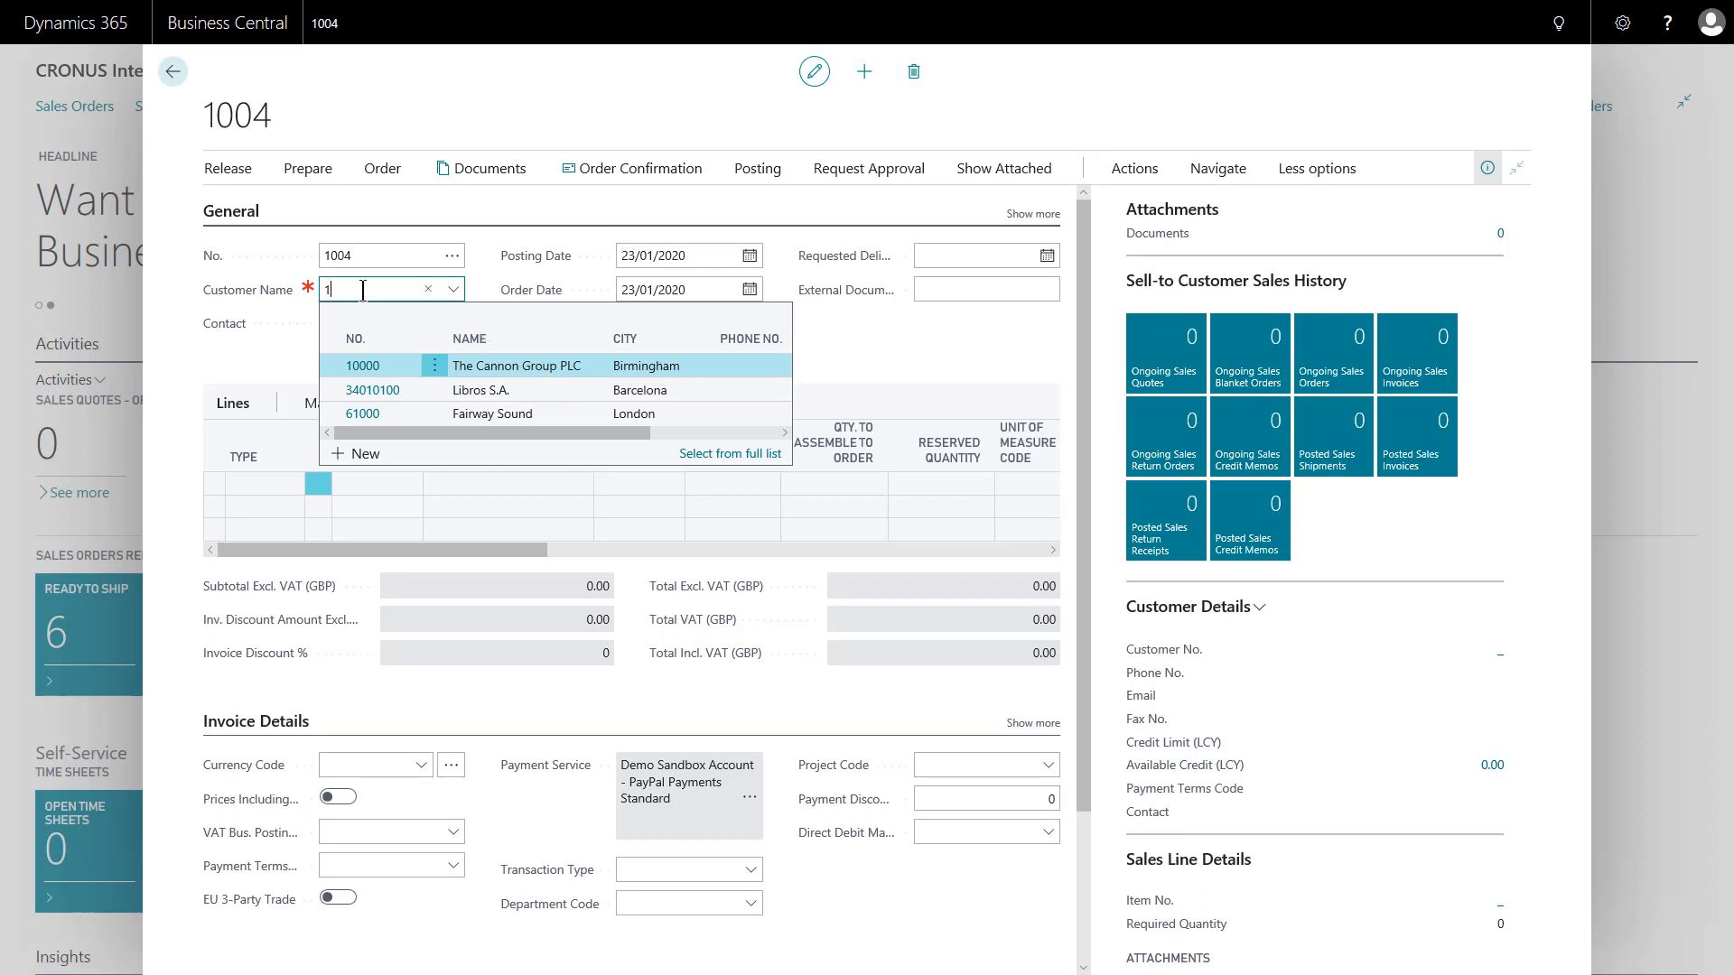
key(BackSpace)
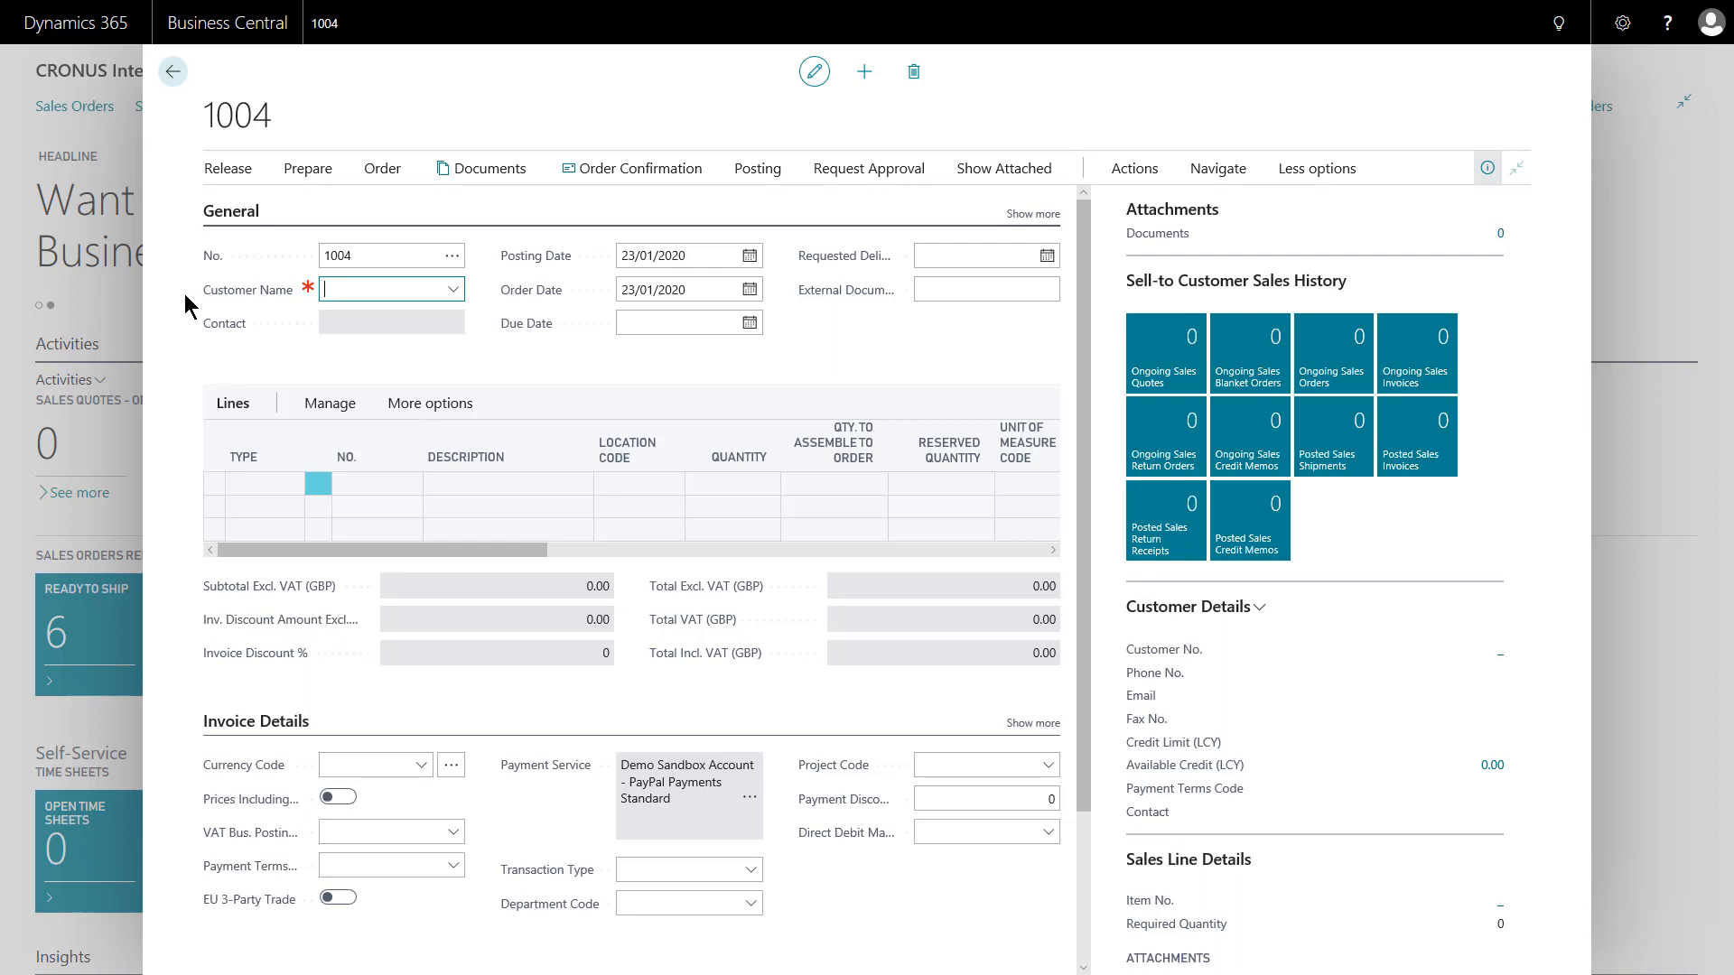
text(the cann)
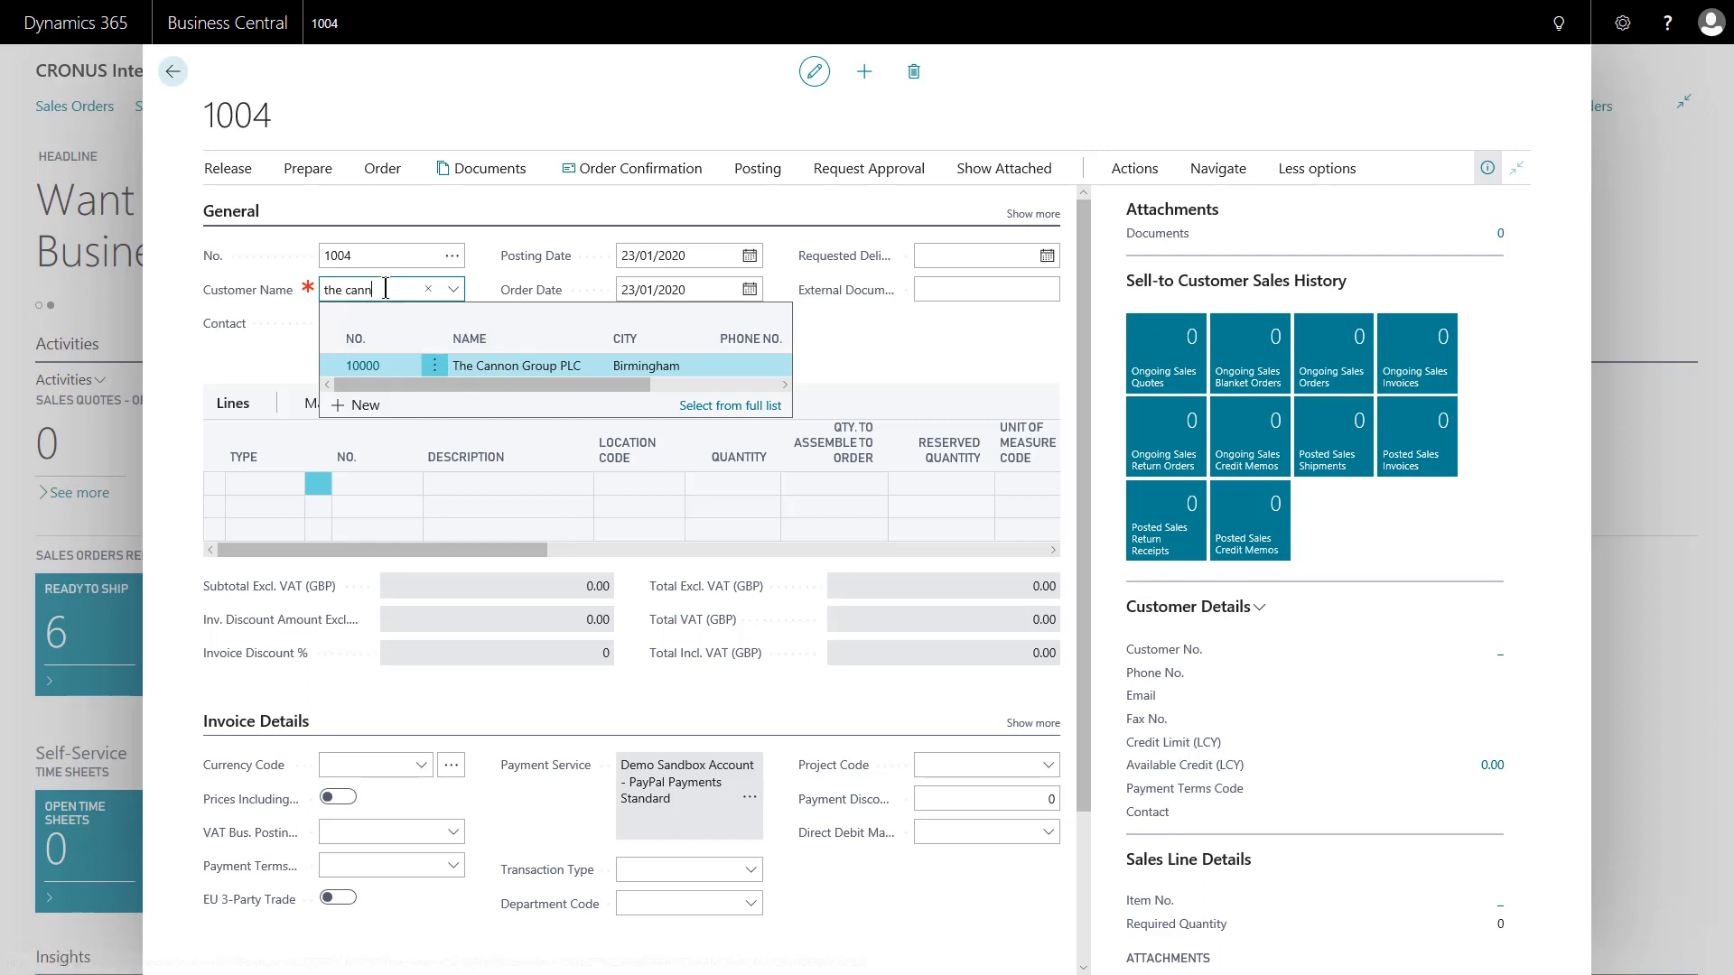
key(ctrl+a)
key(BackSpace)
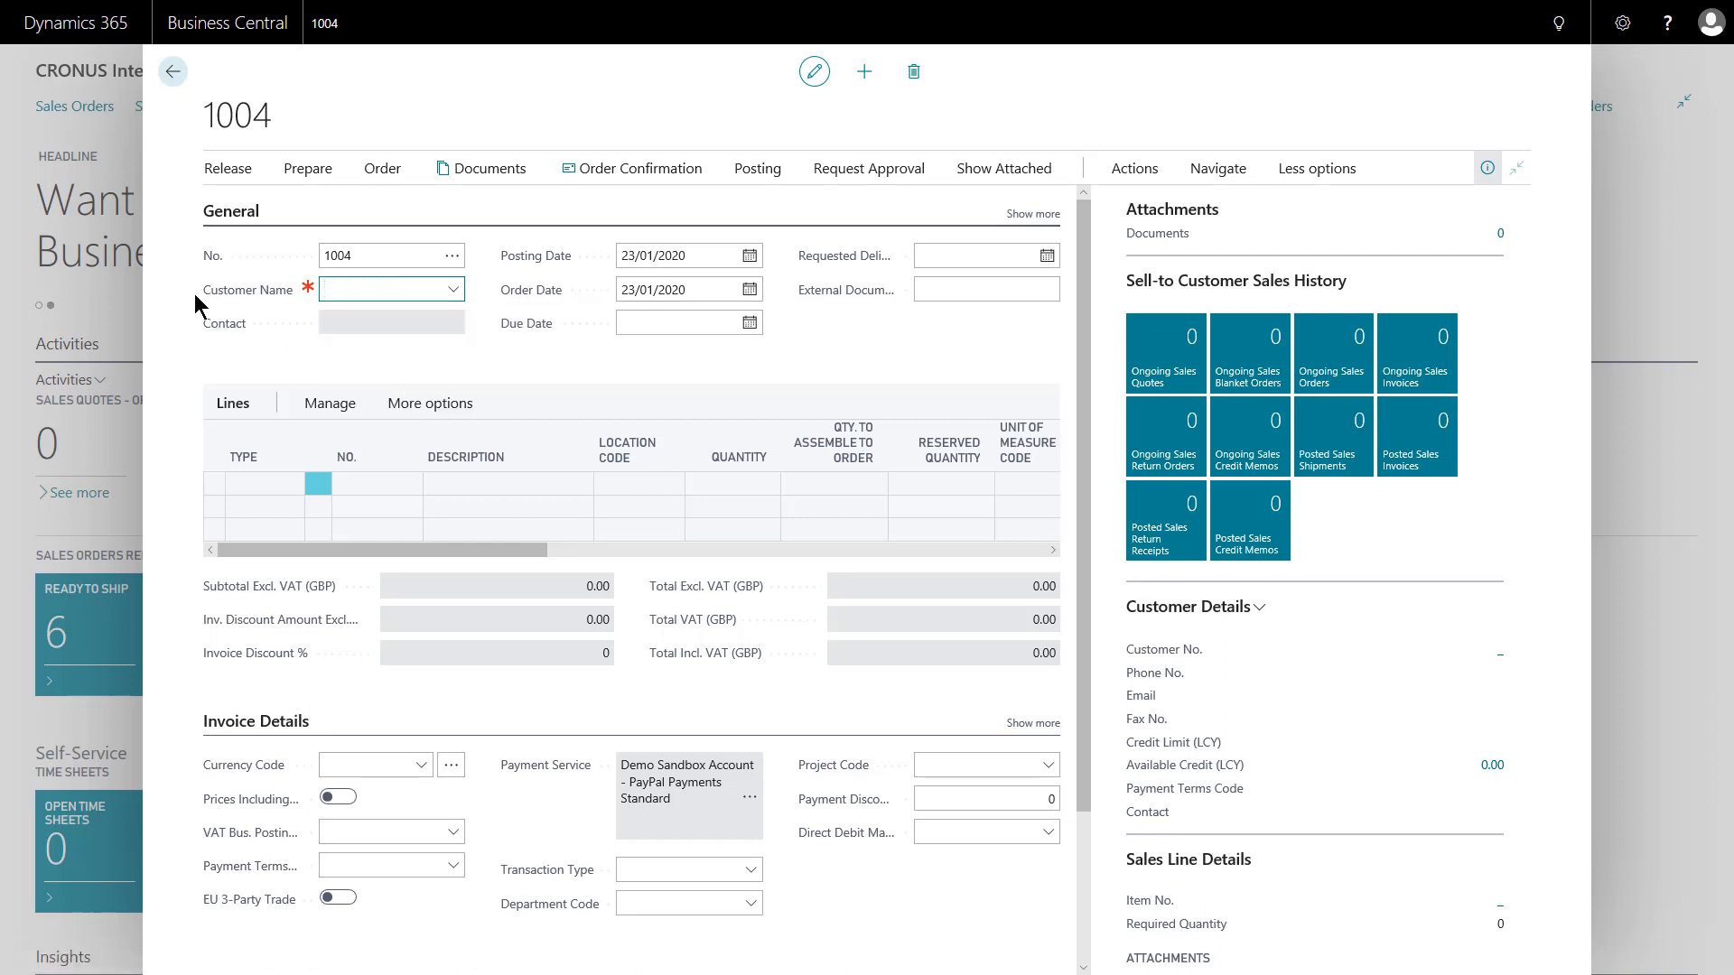
Step: Search the Customer Name lookup for "the" and look through the additional columns of the matching customers
text(the)
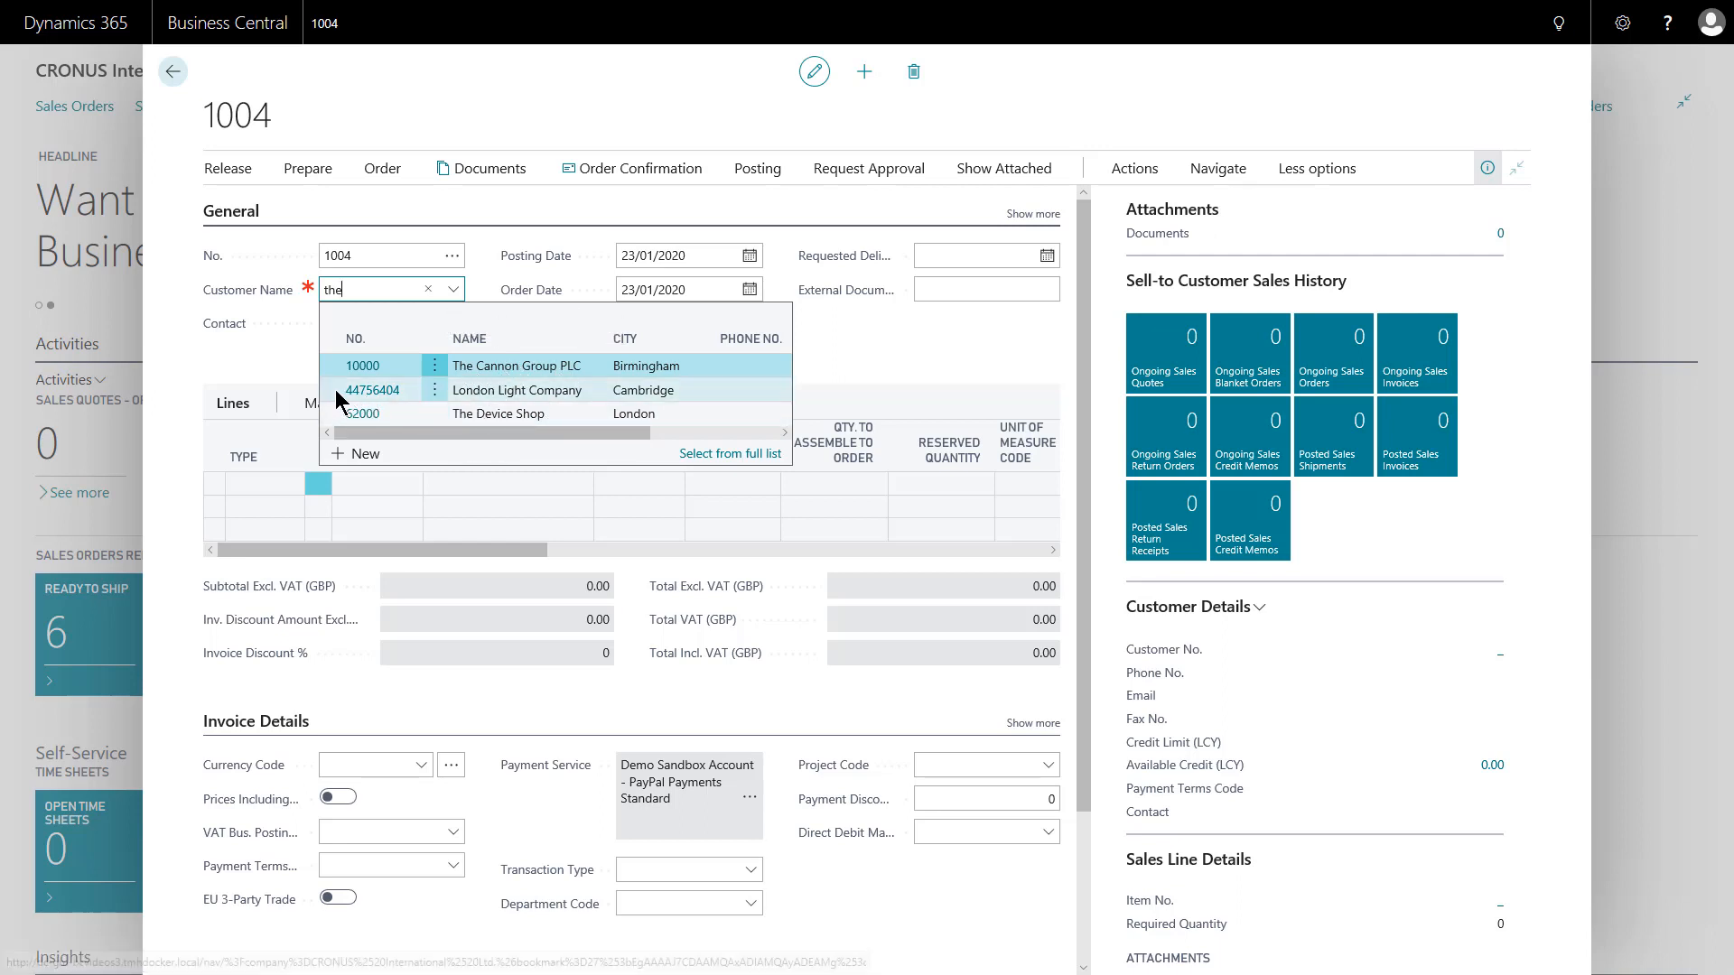
drag(479, 435, 688, 440)
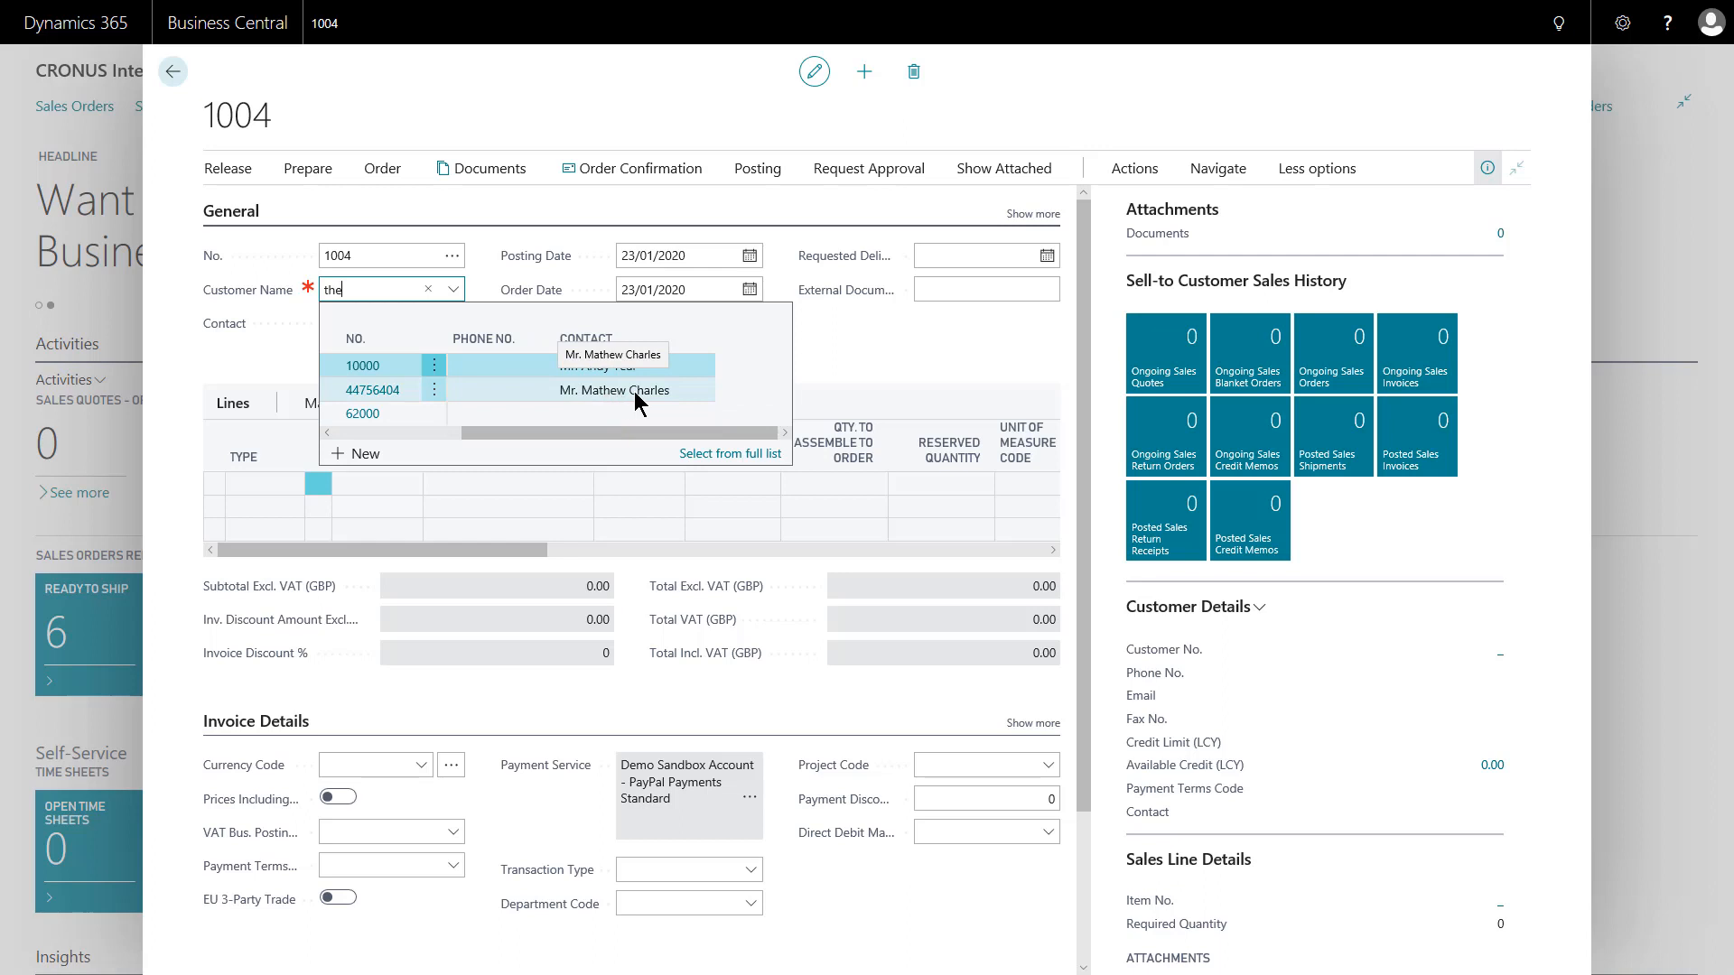
drag(549, 440, 325, 430)
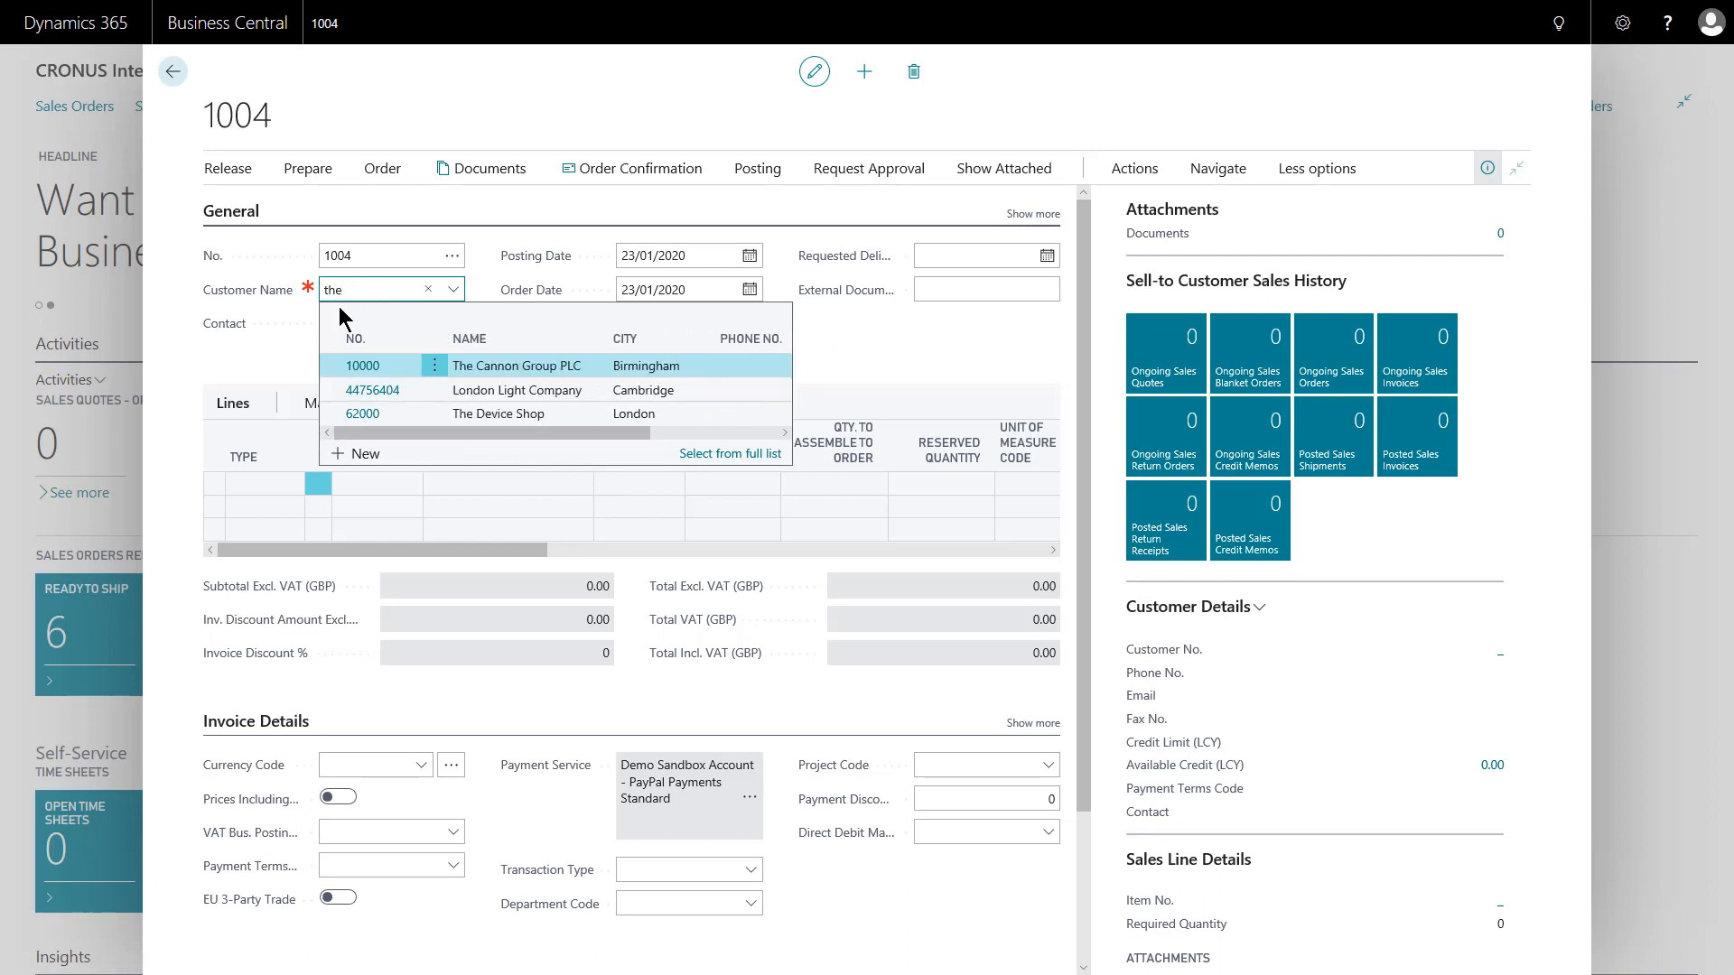
Step: Search the Customer Name lookup for "cannon" and for "london", and clear the search text
key(BackSpace)
key(BackSpace)
key(BackSpace)
text(cannon)
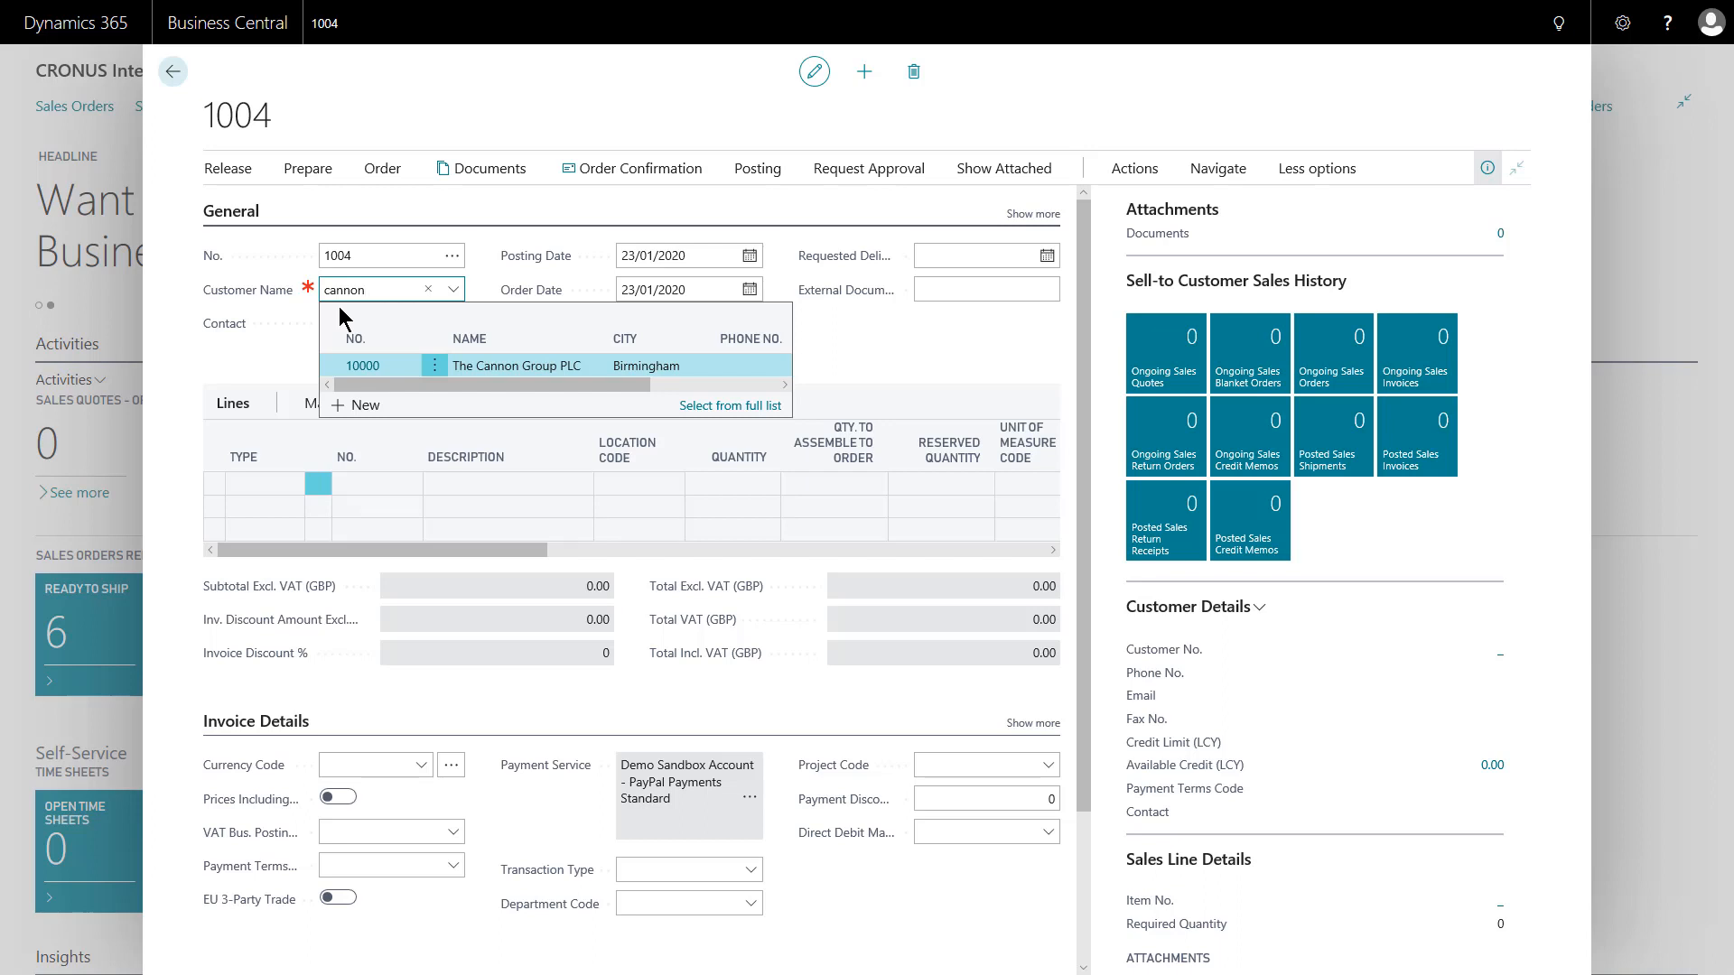
key(BackSpace)
key(BackSpace)
key(BackSpace)
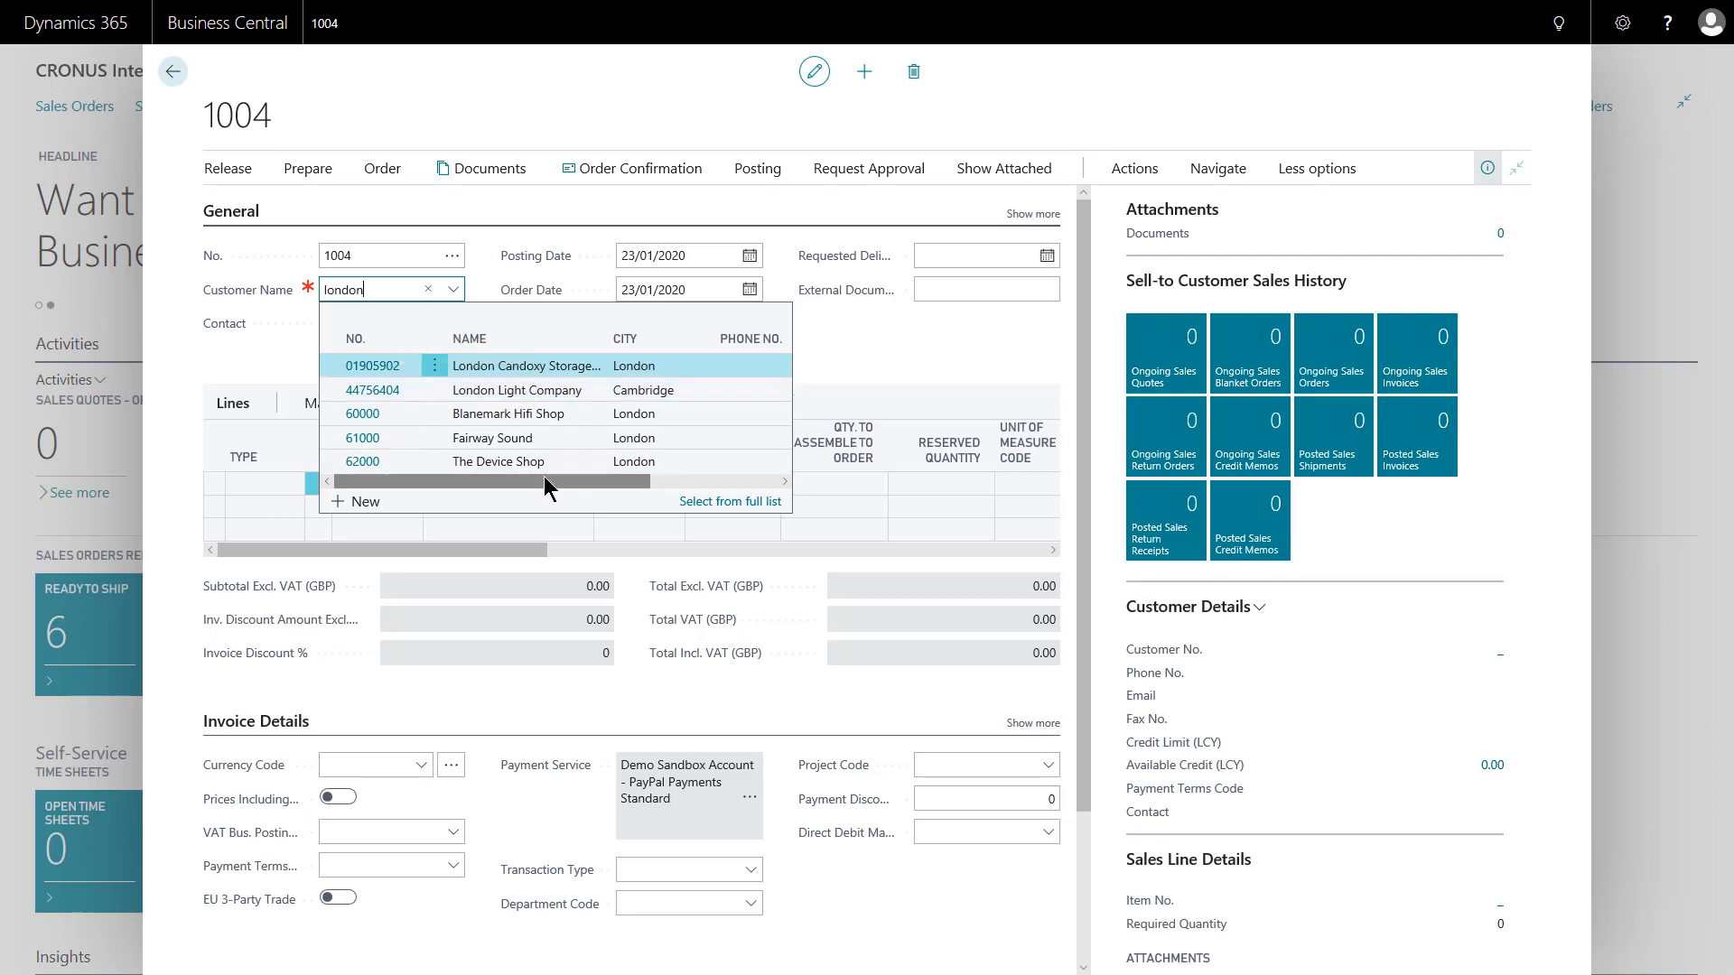
key(BackSpace)
key(BackSpace)
key(BackSpace)
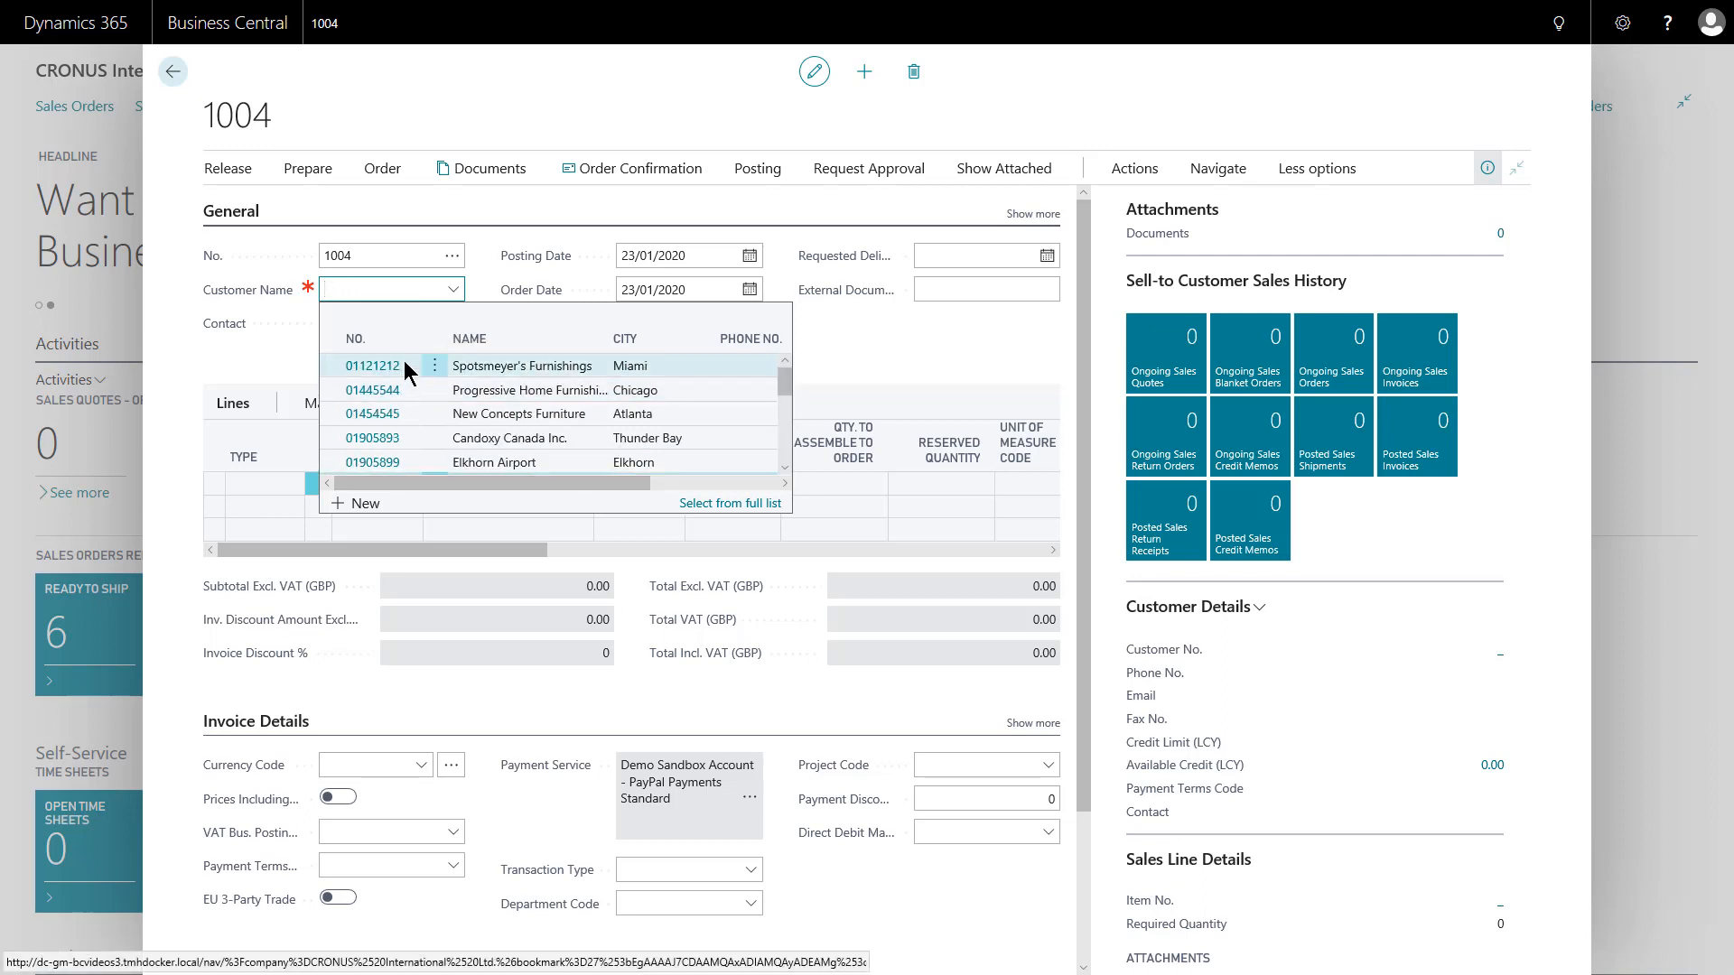
Step: Choose The Cannon Group PLC from the customer list as the order's customer
key(Down)
key(Down)
key(Down)
key(Down)
key(Down)
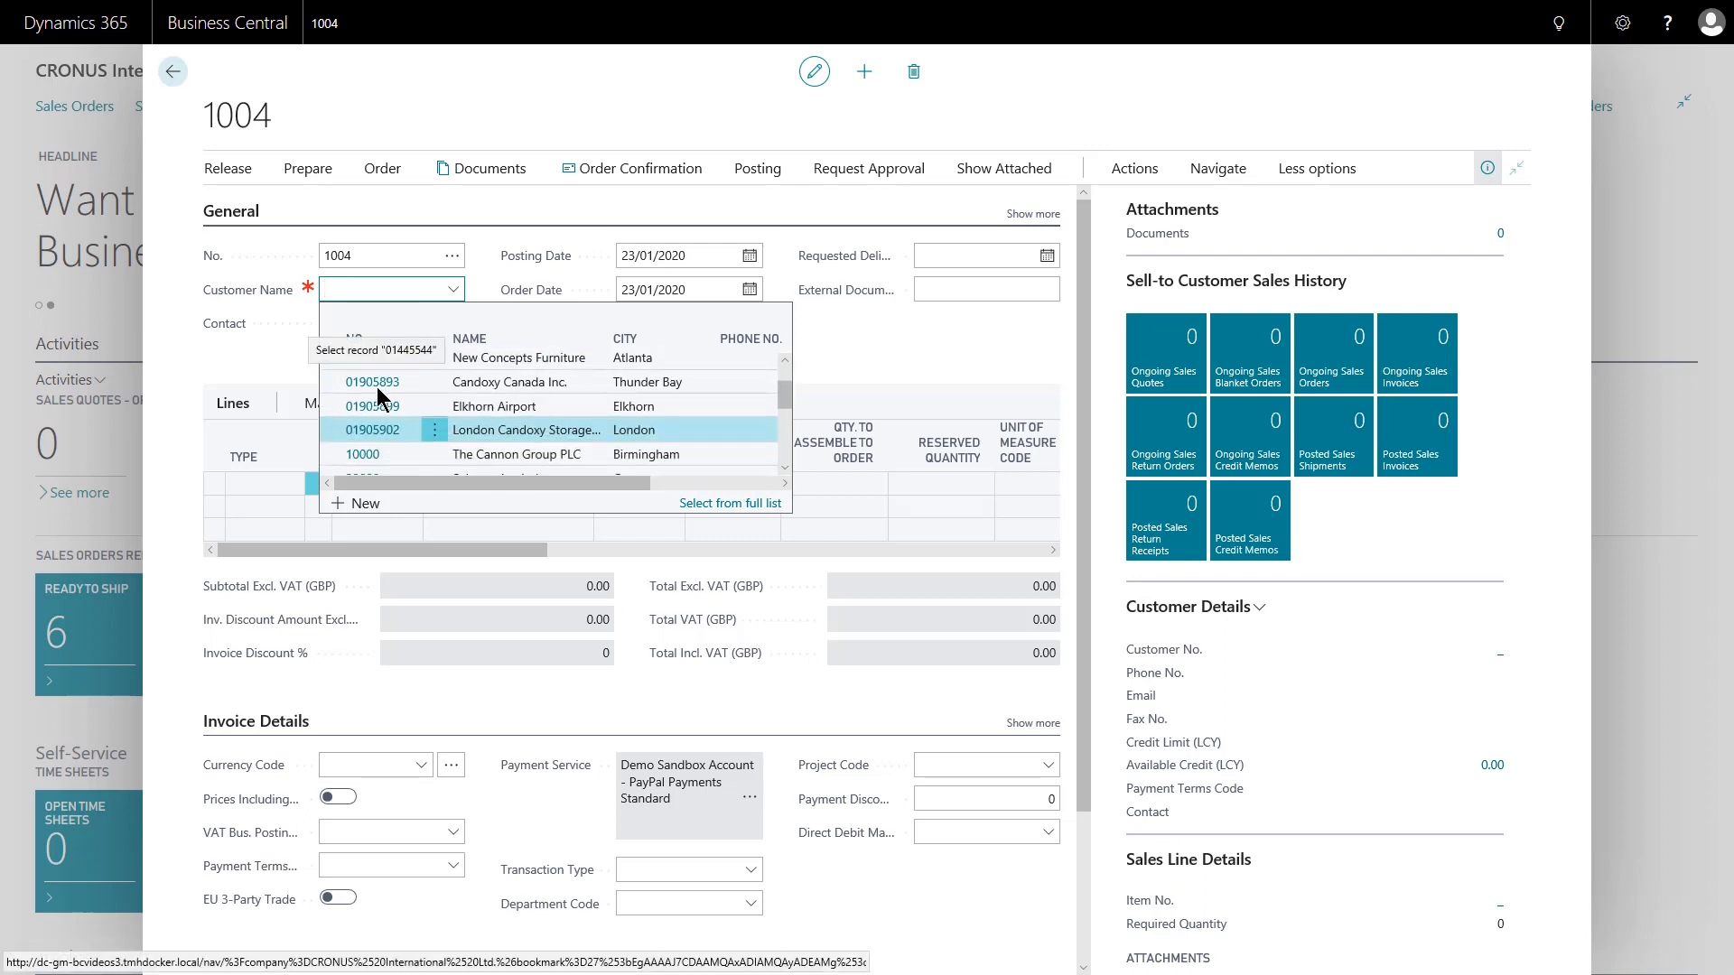
scroll(377, 395, down, 1)
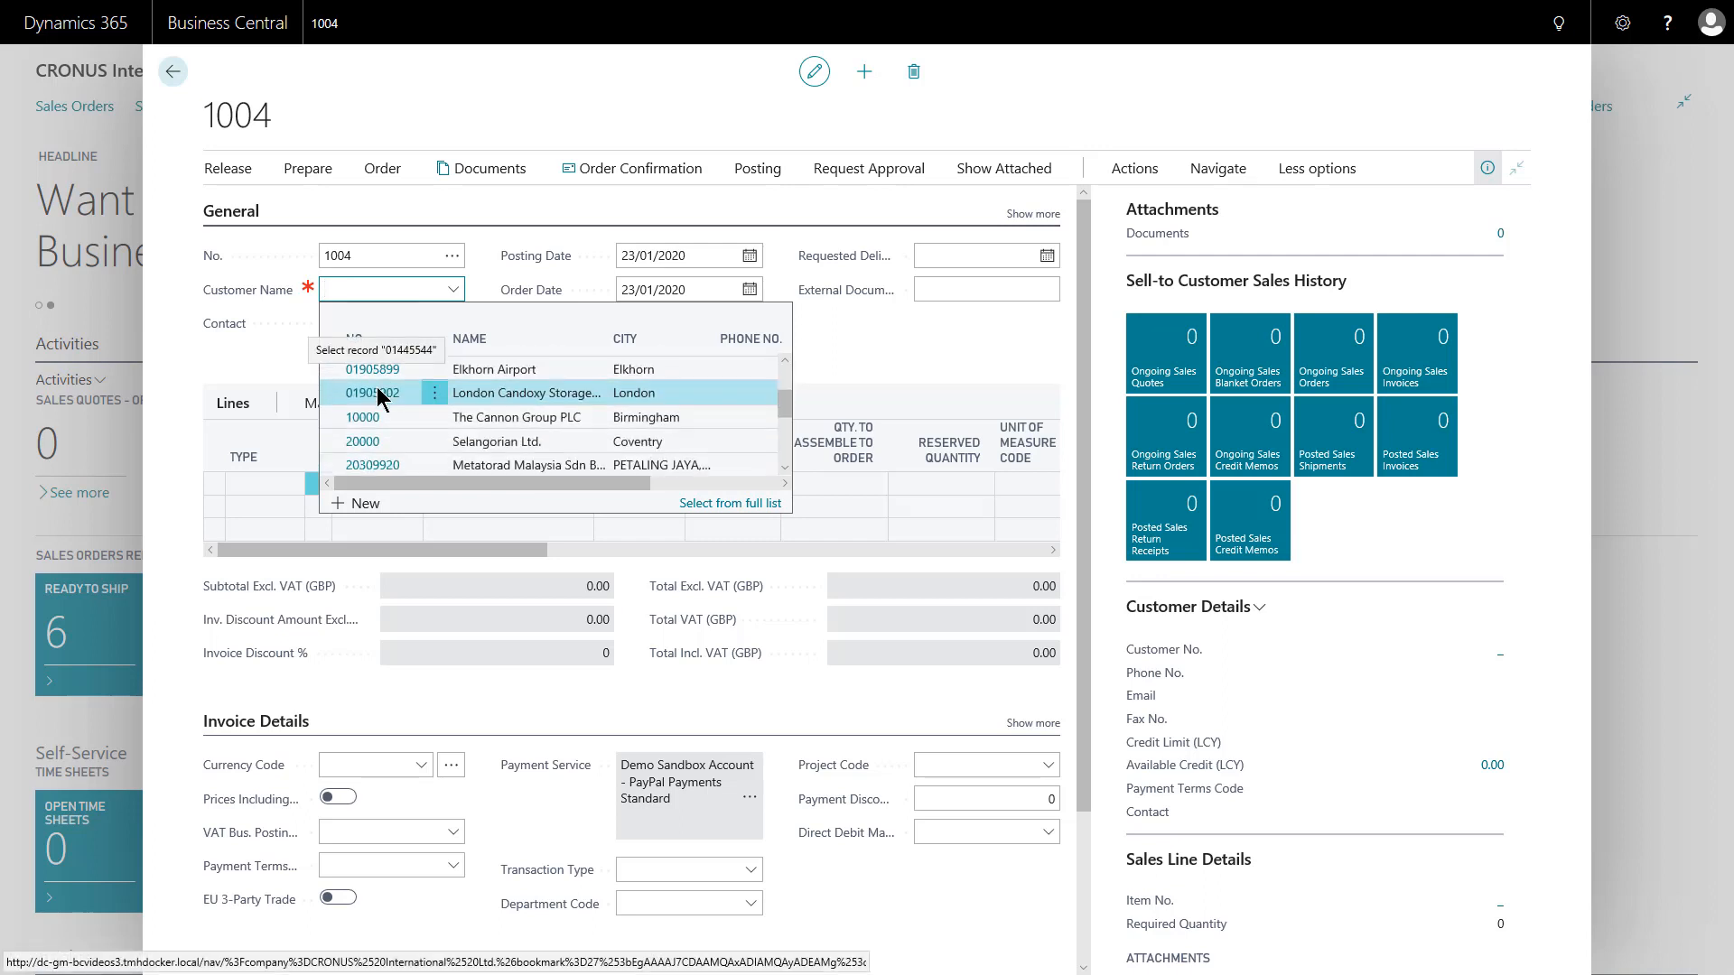
click(341, 421)
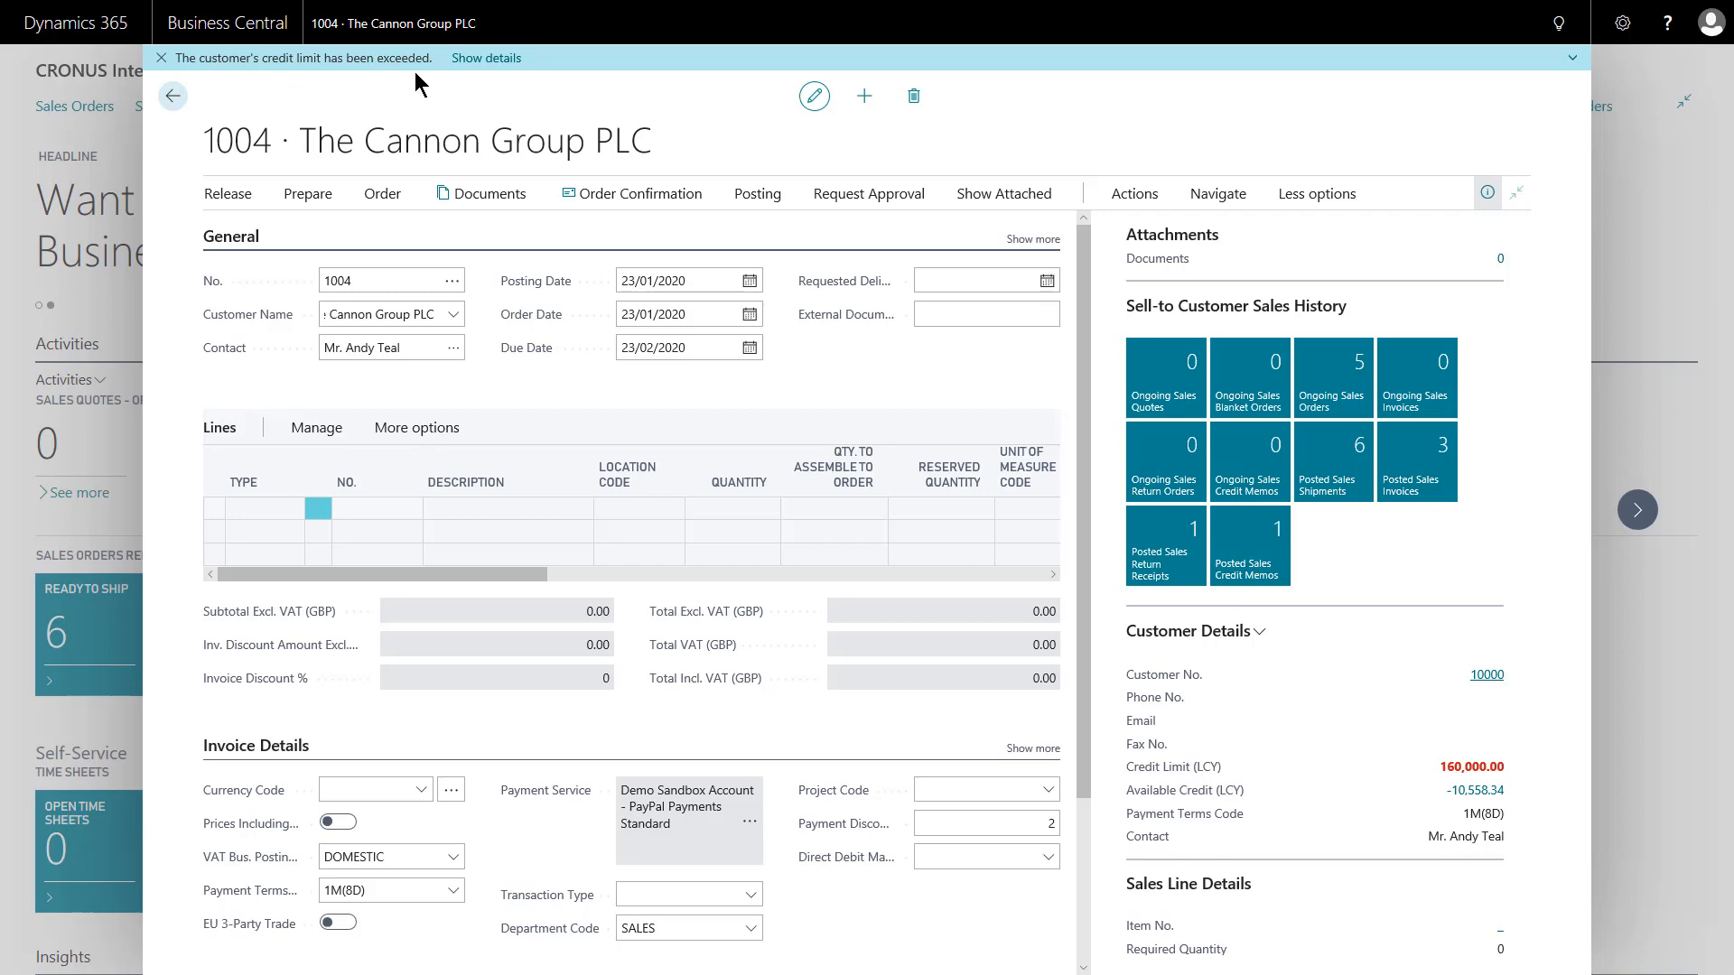
Step: Review the details of the customer's credit limit notification and close them
click(486, 60)
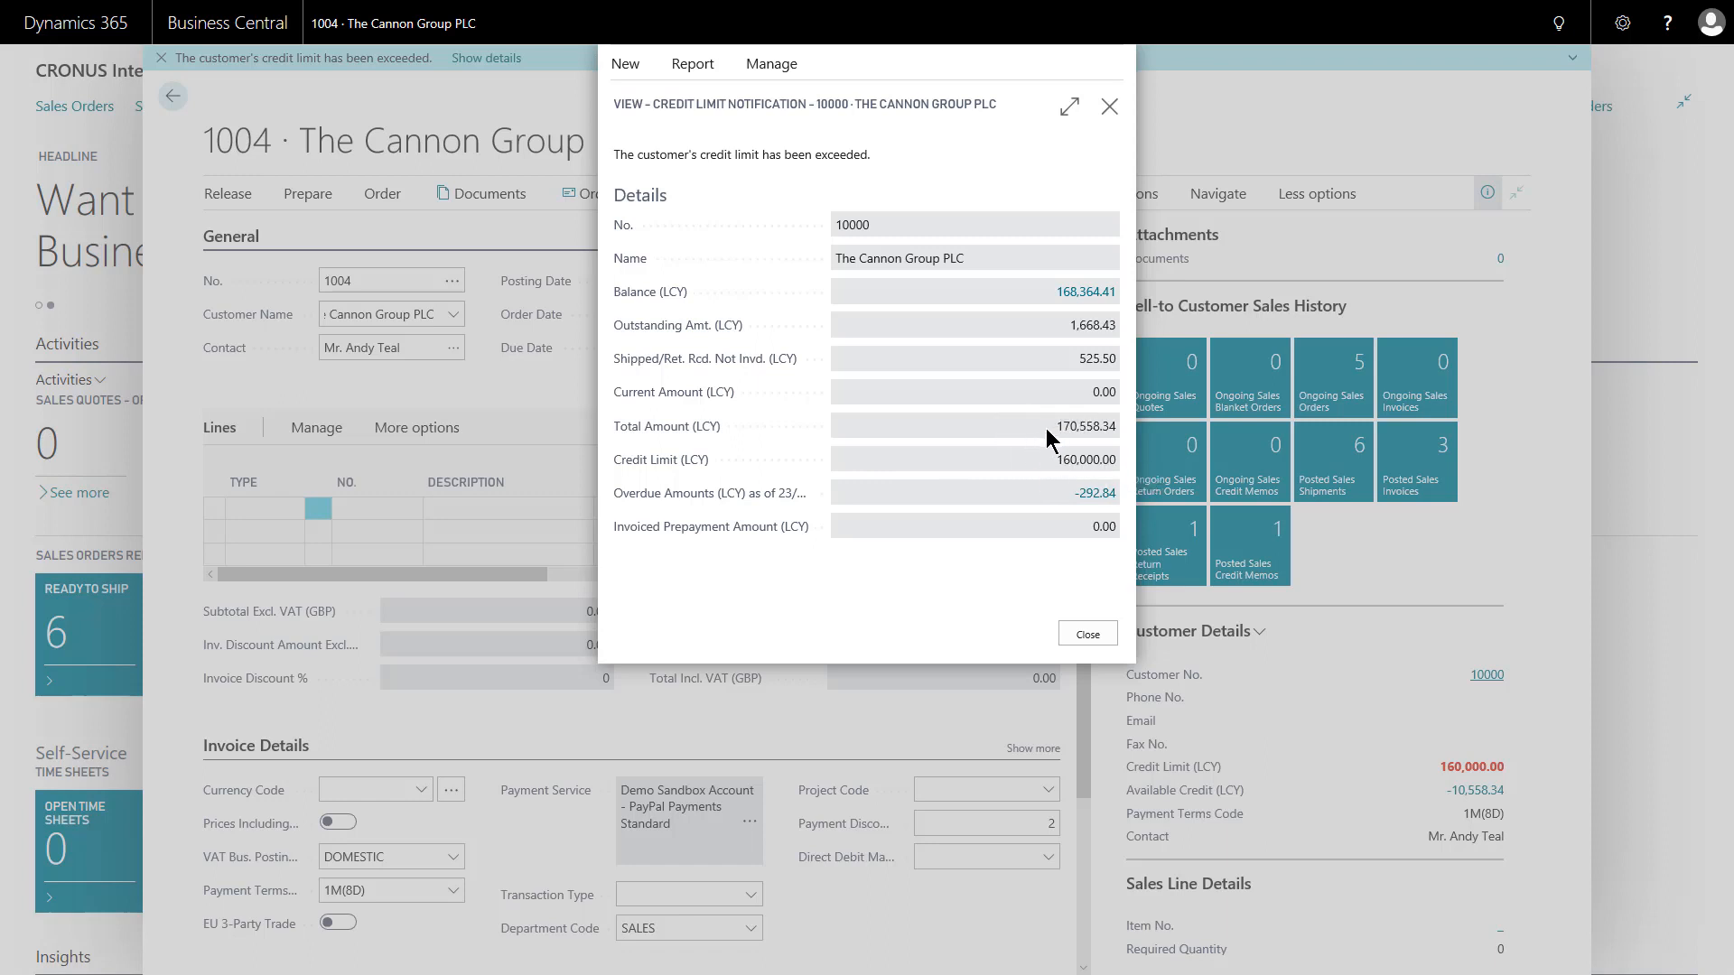
click(1088, 636)
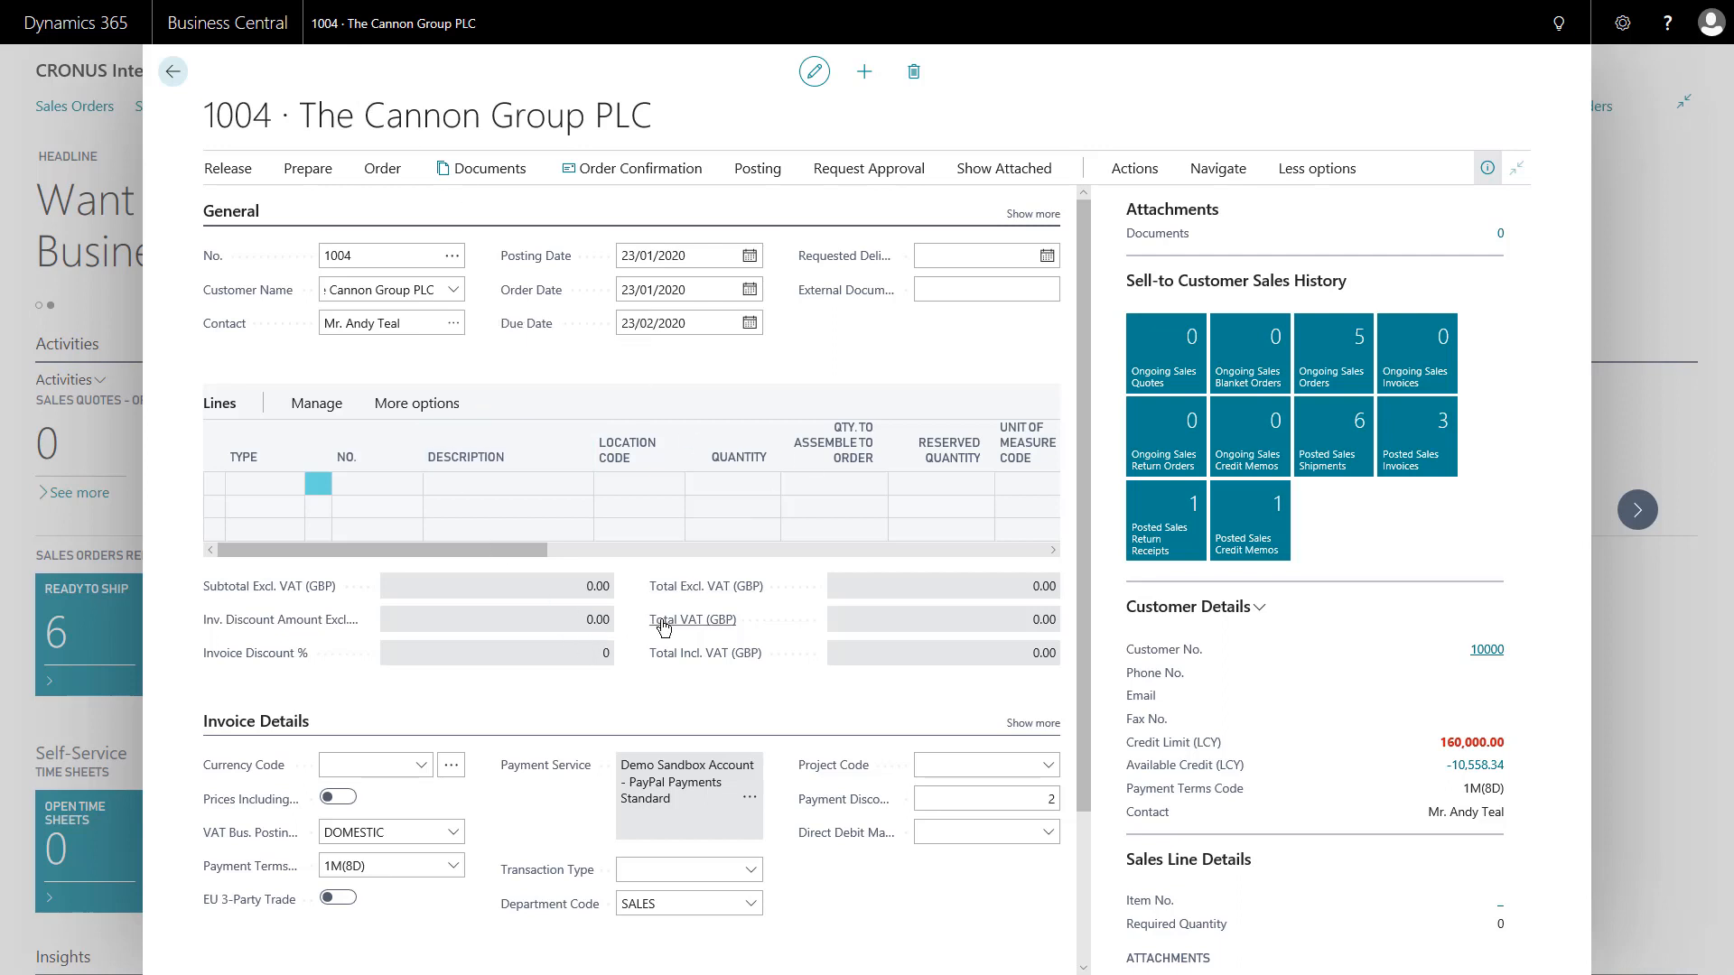
Step: Show the additional fields of Invoice Details, and expand Shipping and Billing with its additional fields
drag(1082, 321, 1136, 544)
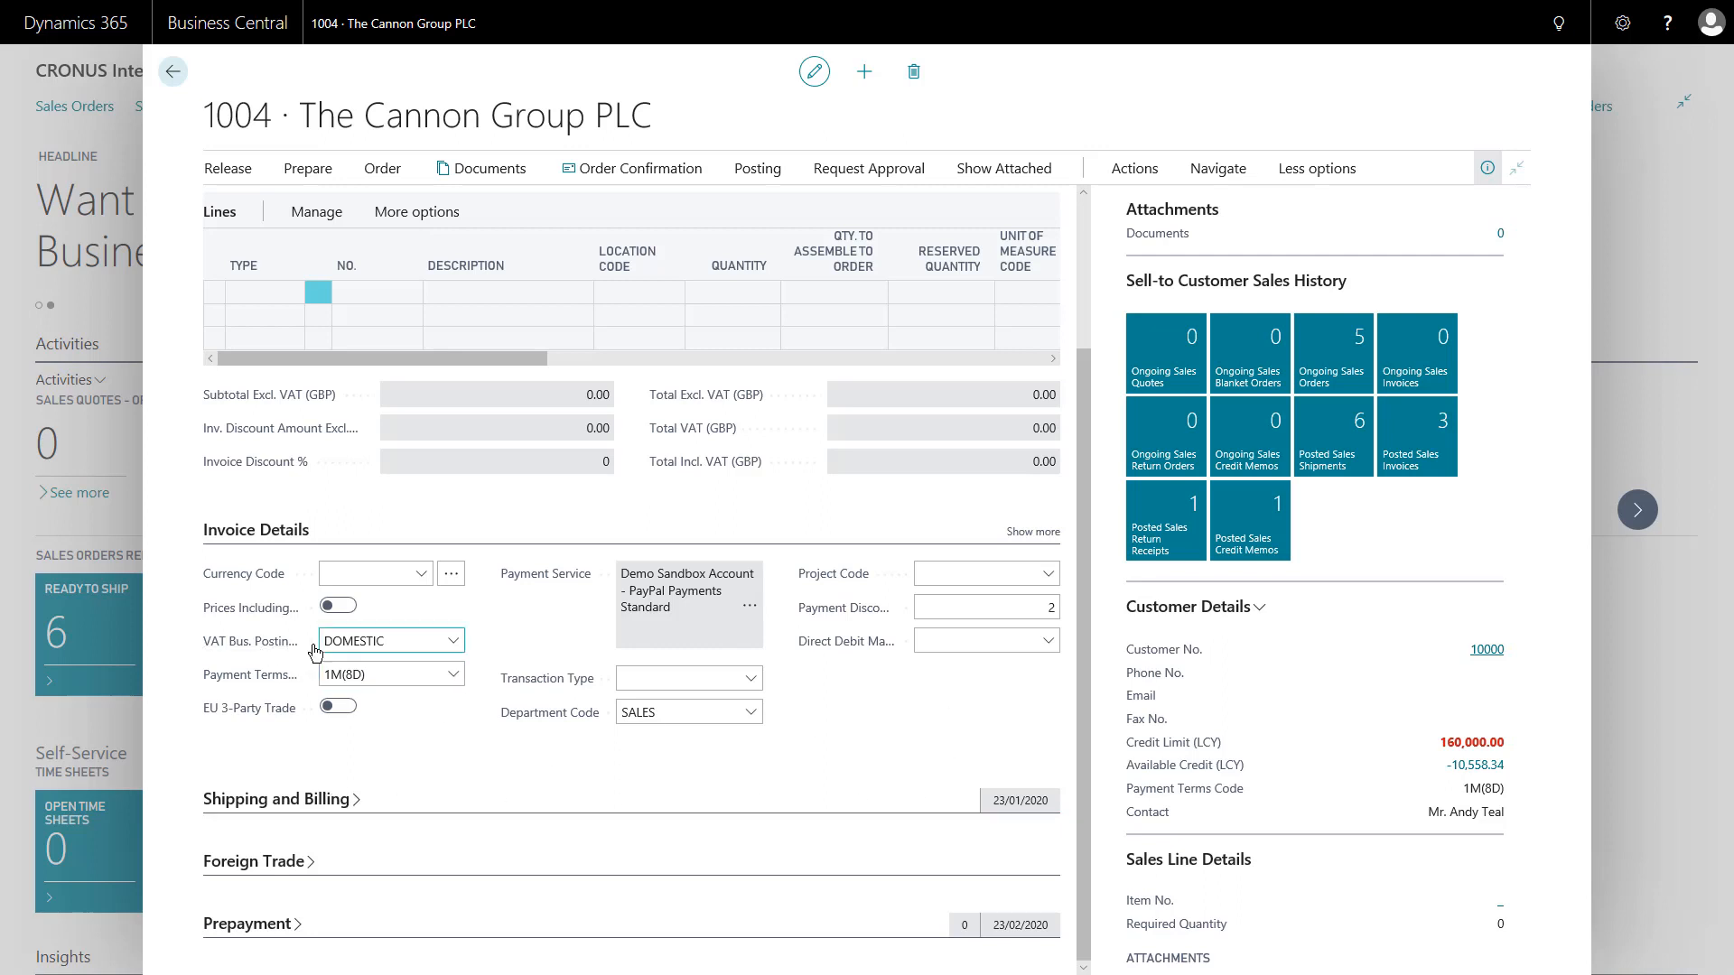
click(1046, 538)
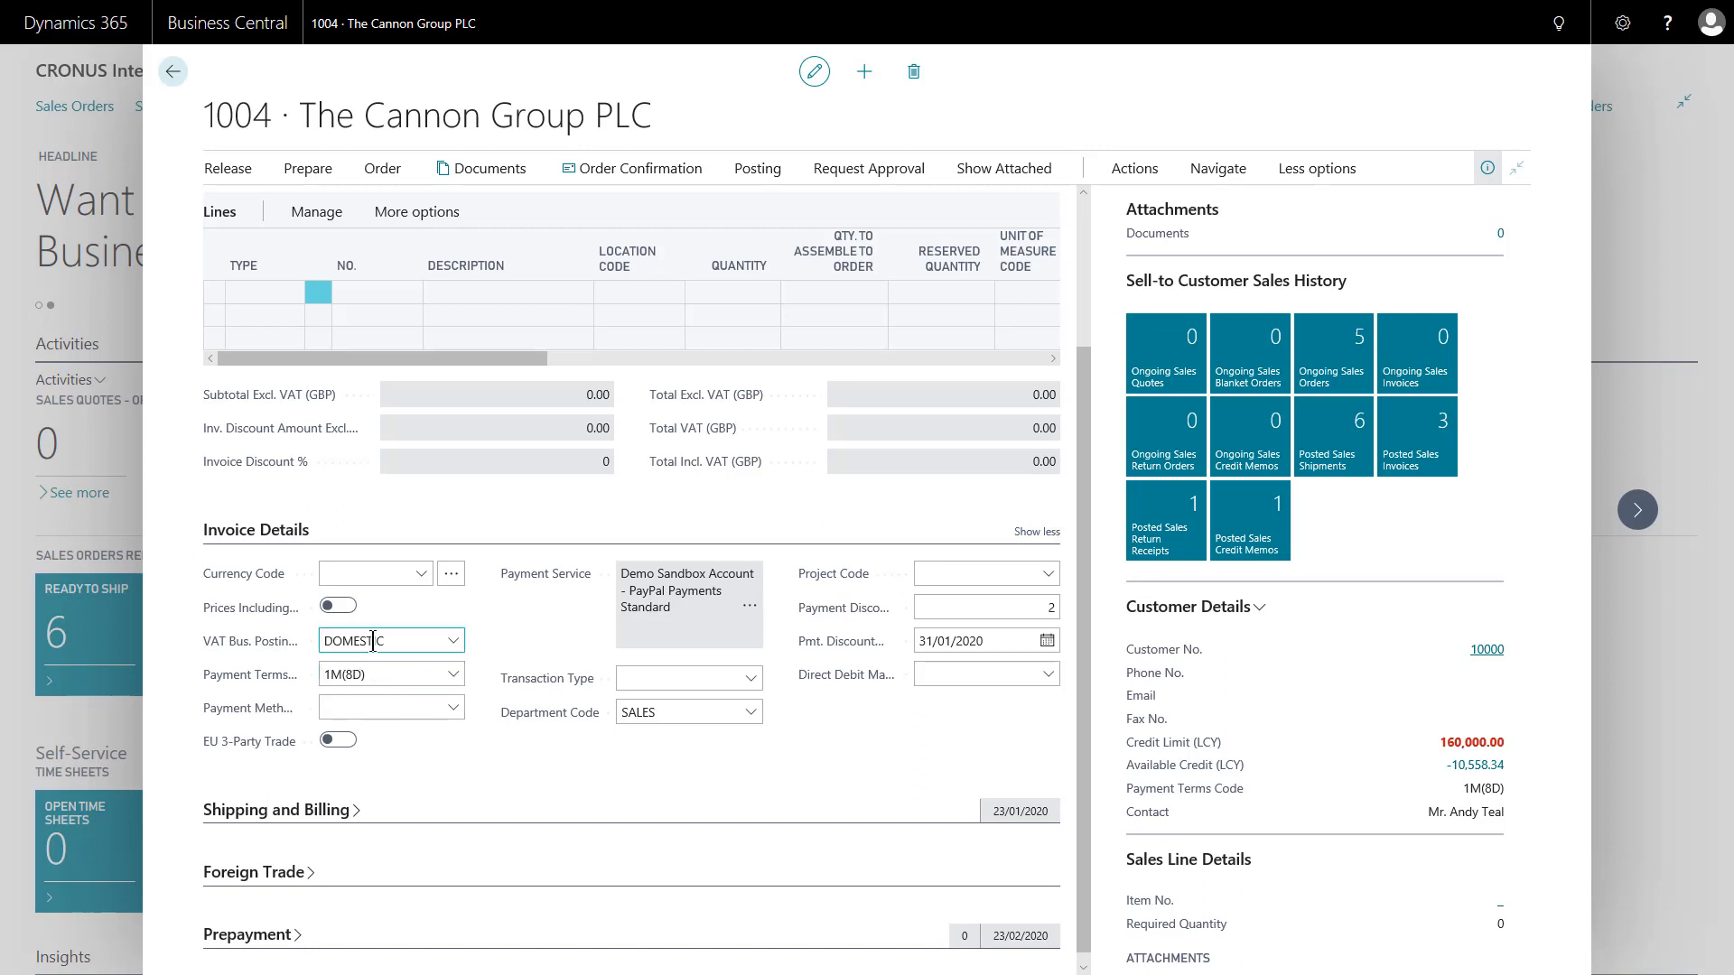
click(426, 818)
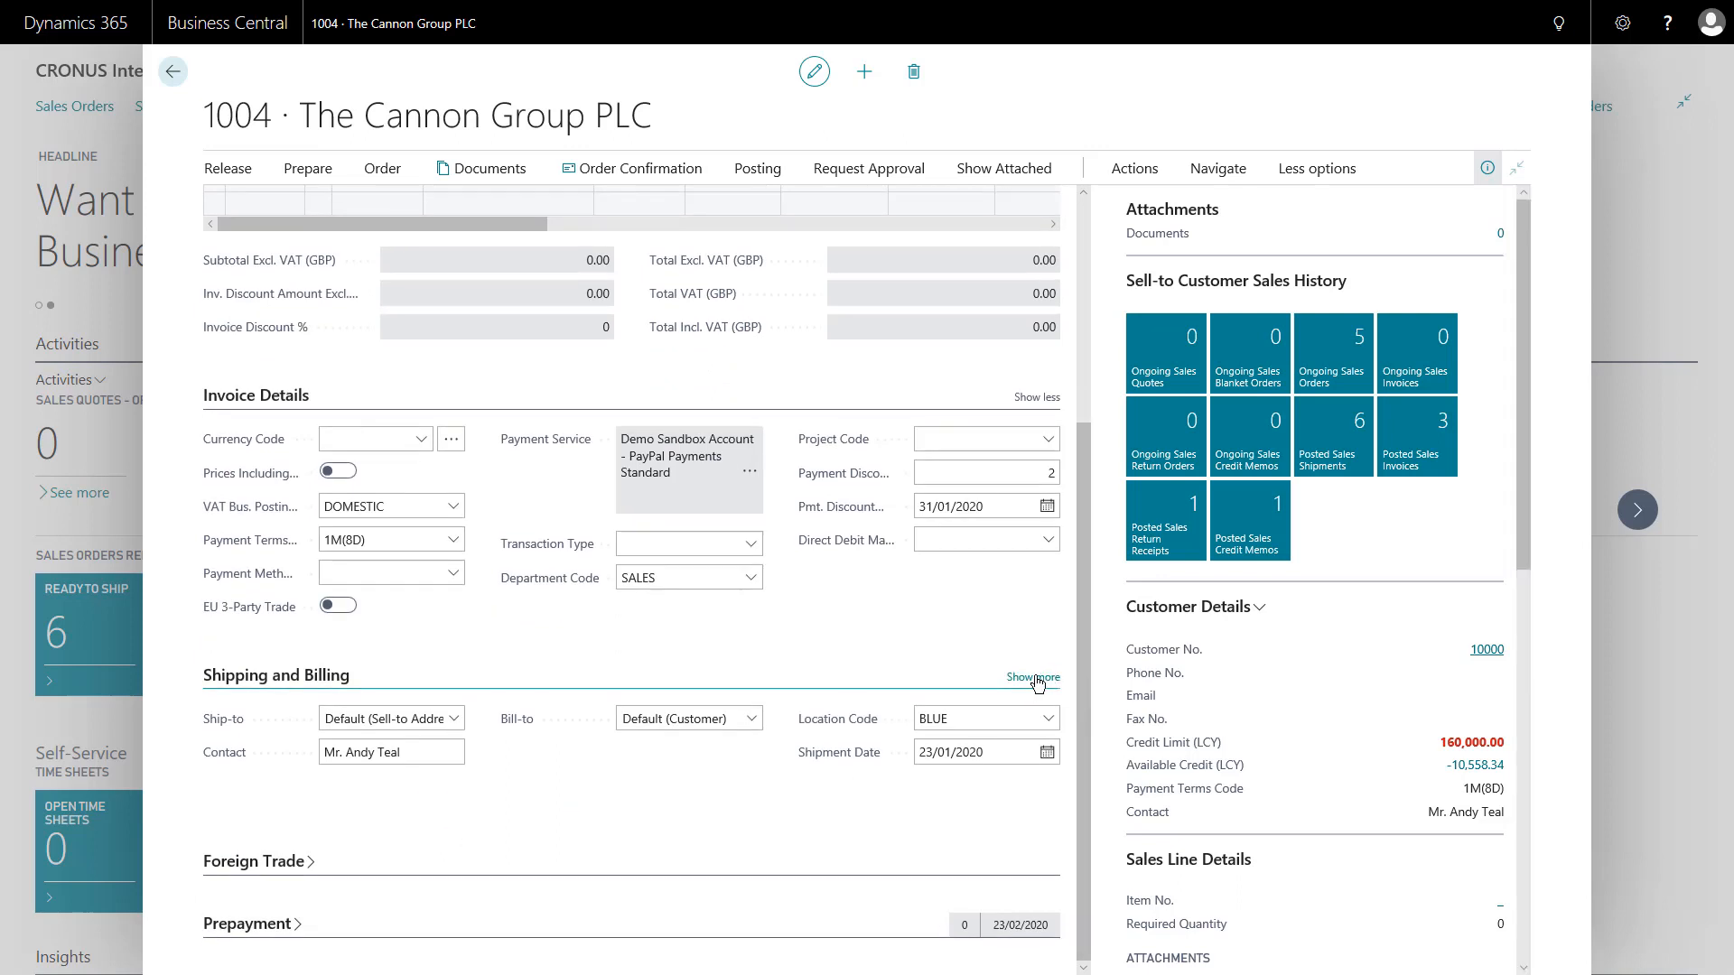
click(1034, 678)
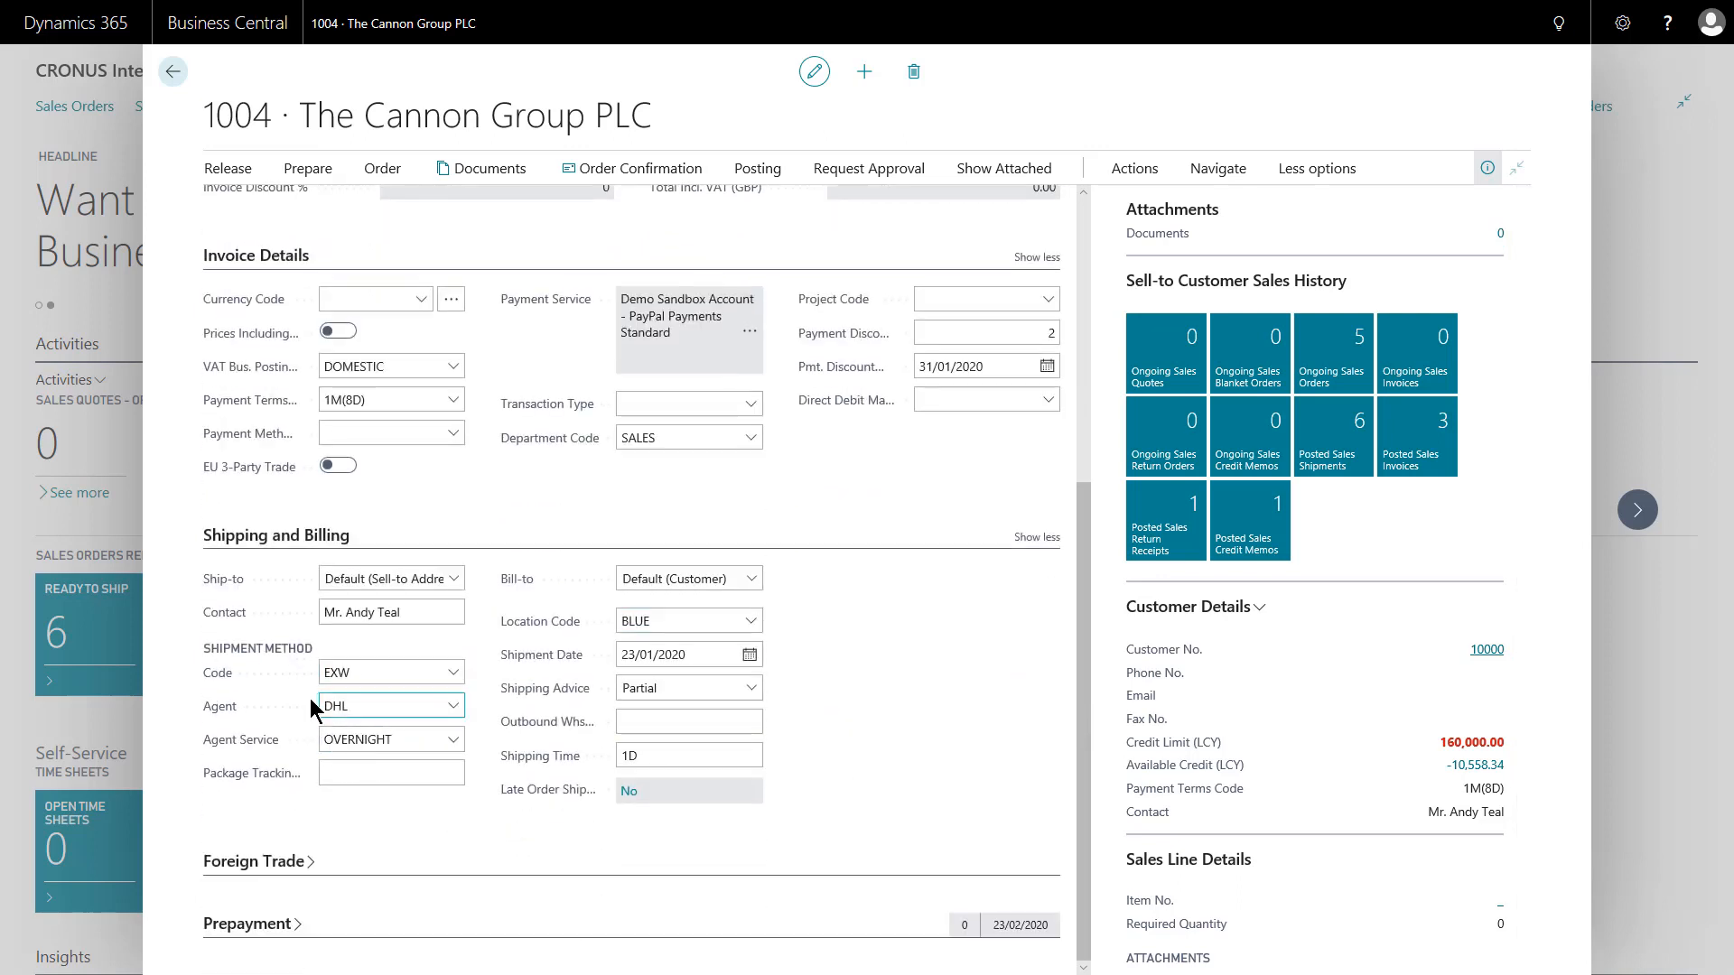
Step: Change the shipment method's Agent Service to STANDARD
click(450, 746)
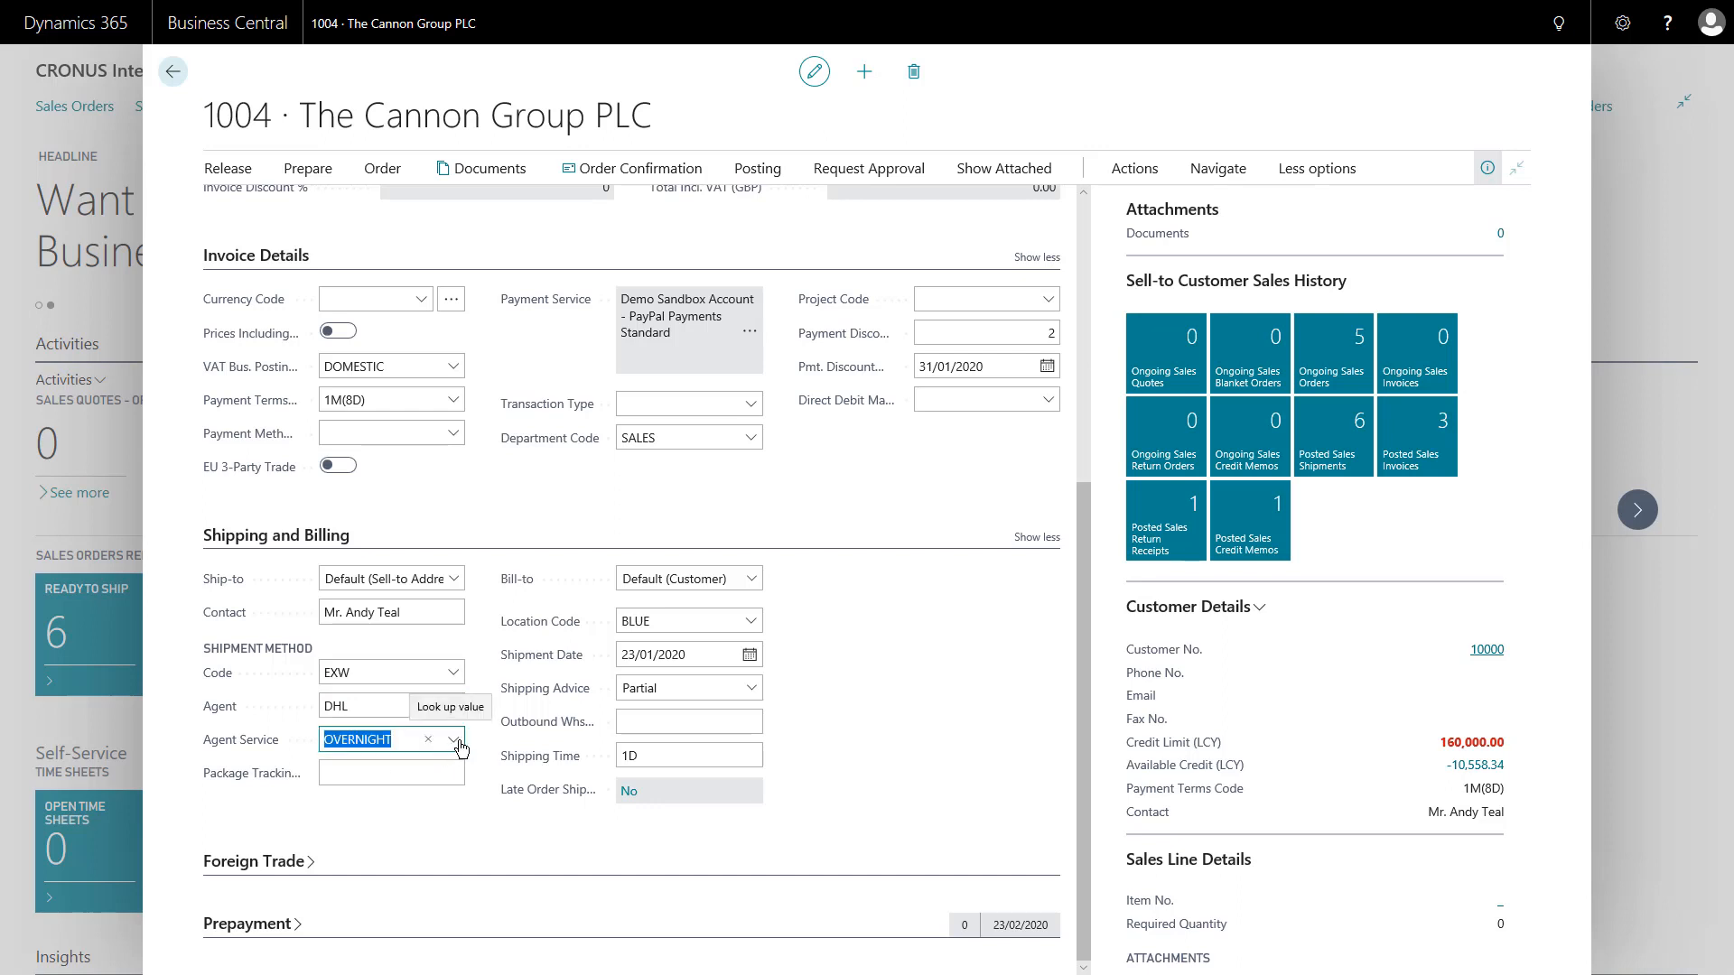
click(456, 746)
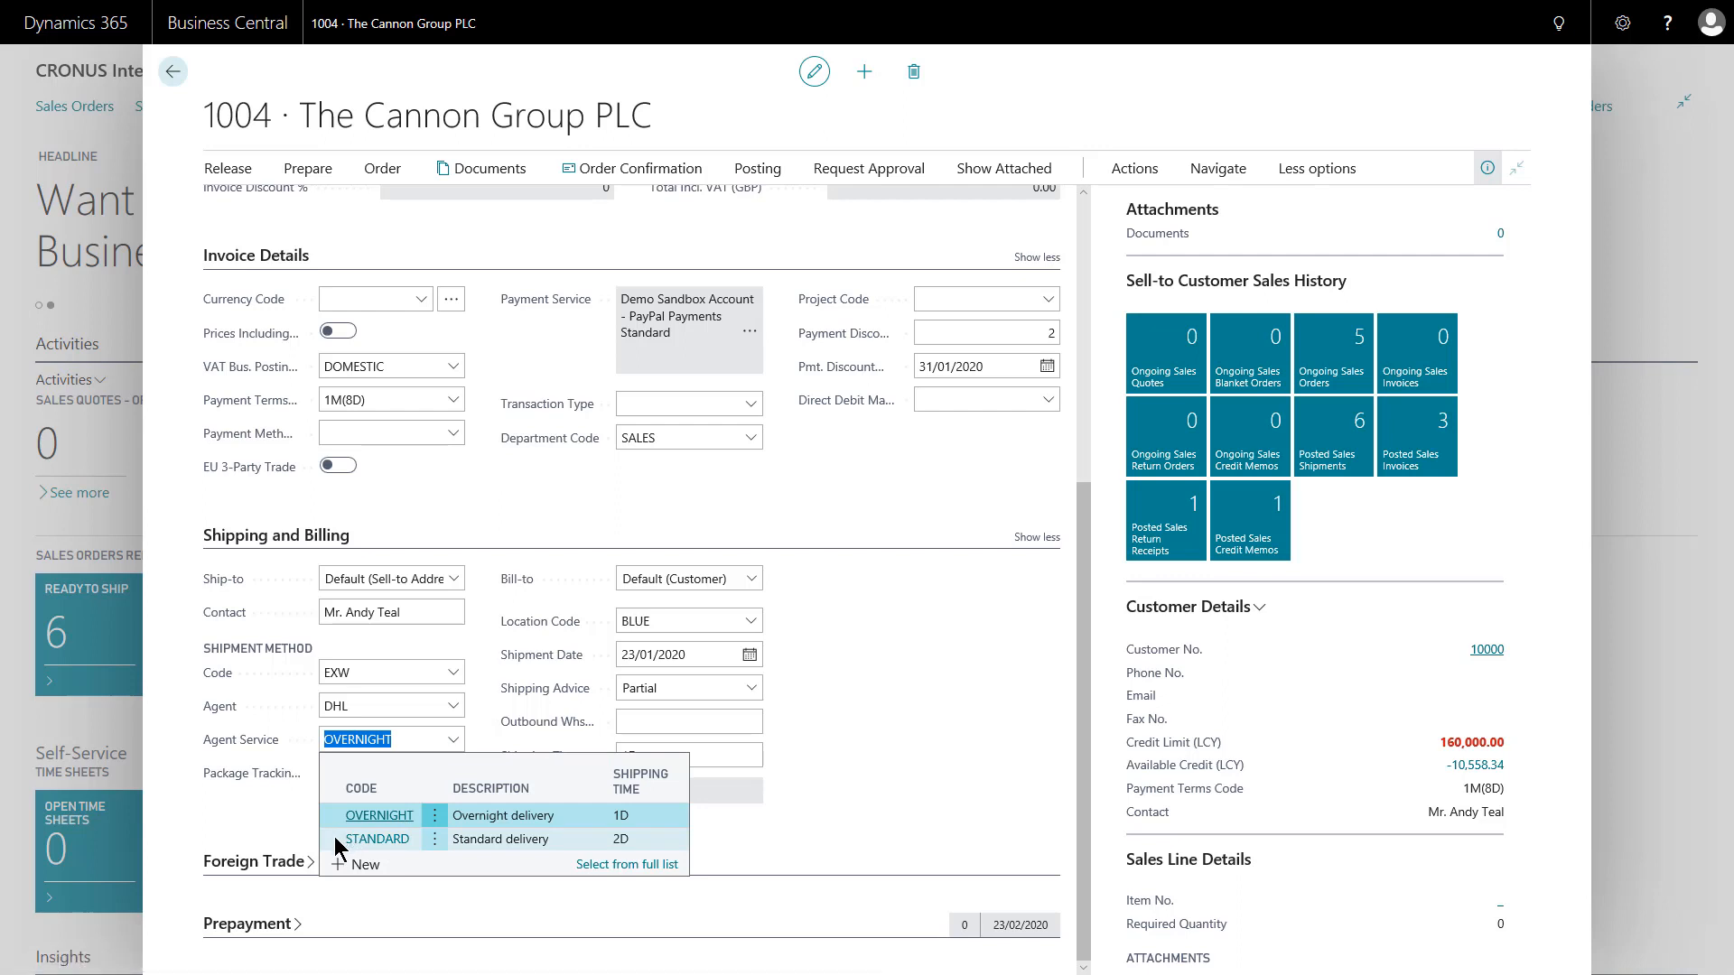
click(650, 841)
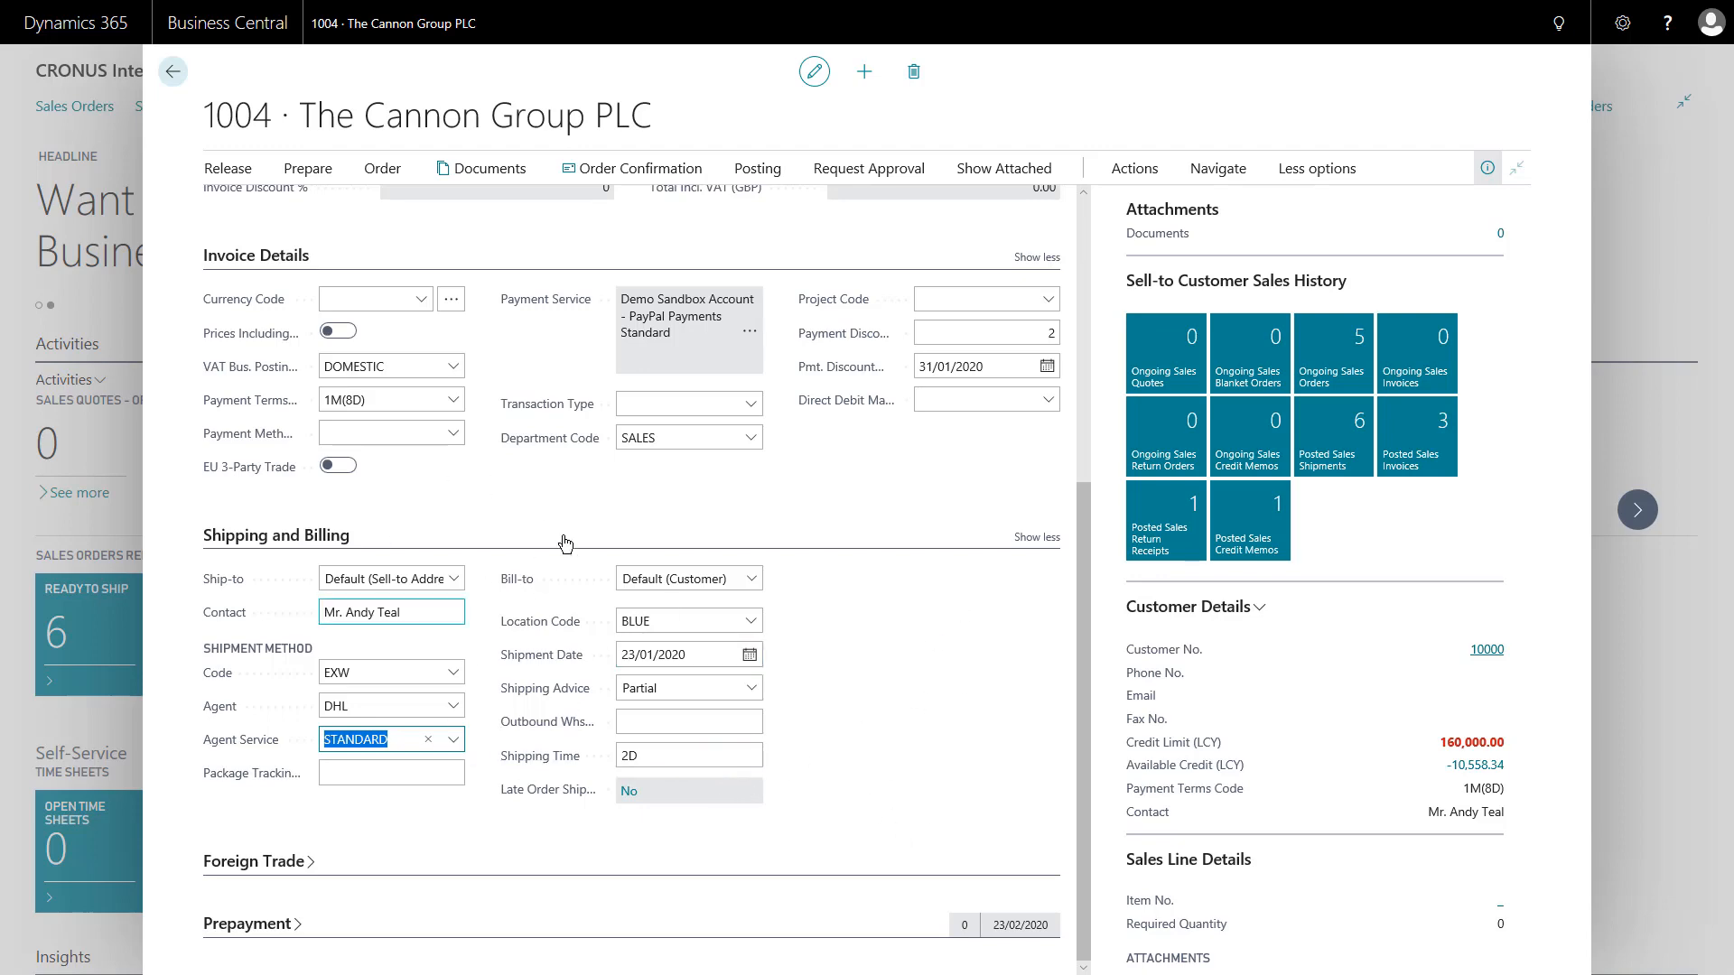
Step: Hide the additional Invoice Details fields and collapse the Invoice Details and Shipping and Billing sections
scroll(572, 512, up, 3)
scroll(440, 628, down, 2)
scroll(521, 752, up, 5)
scroll(514, 751, up, 2)
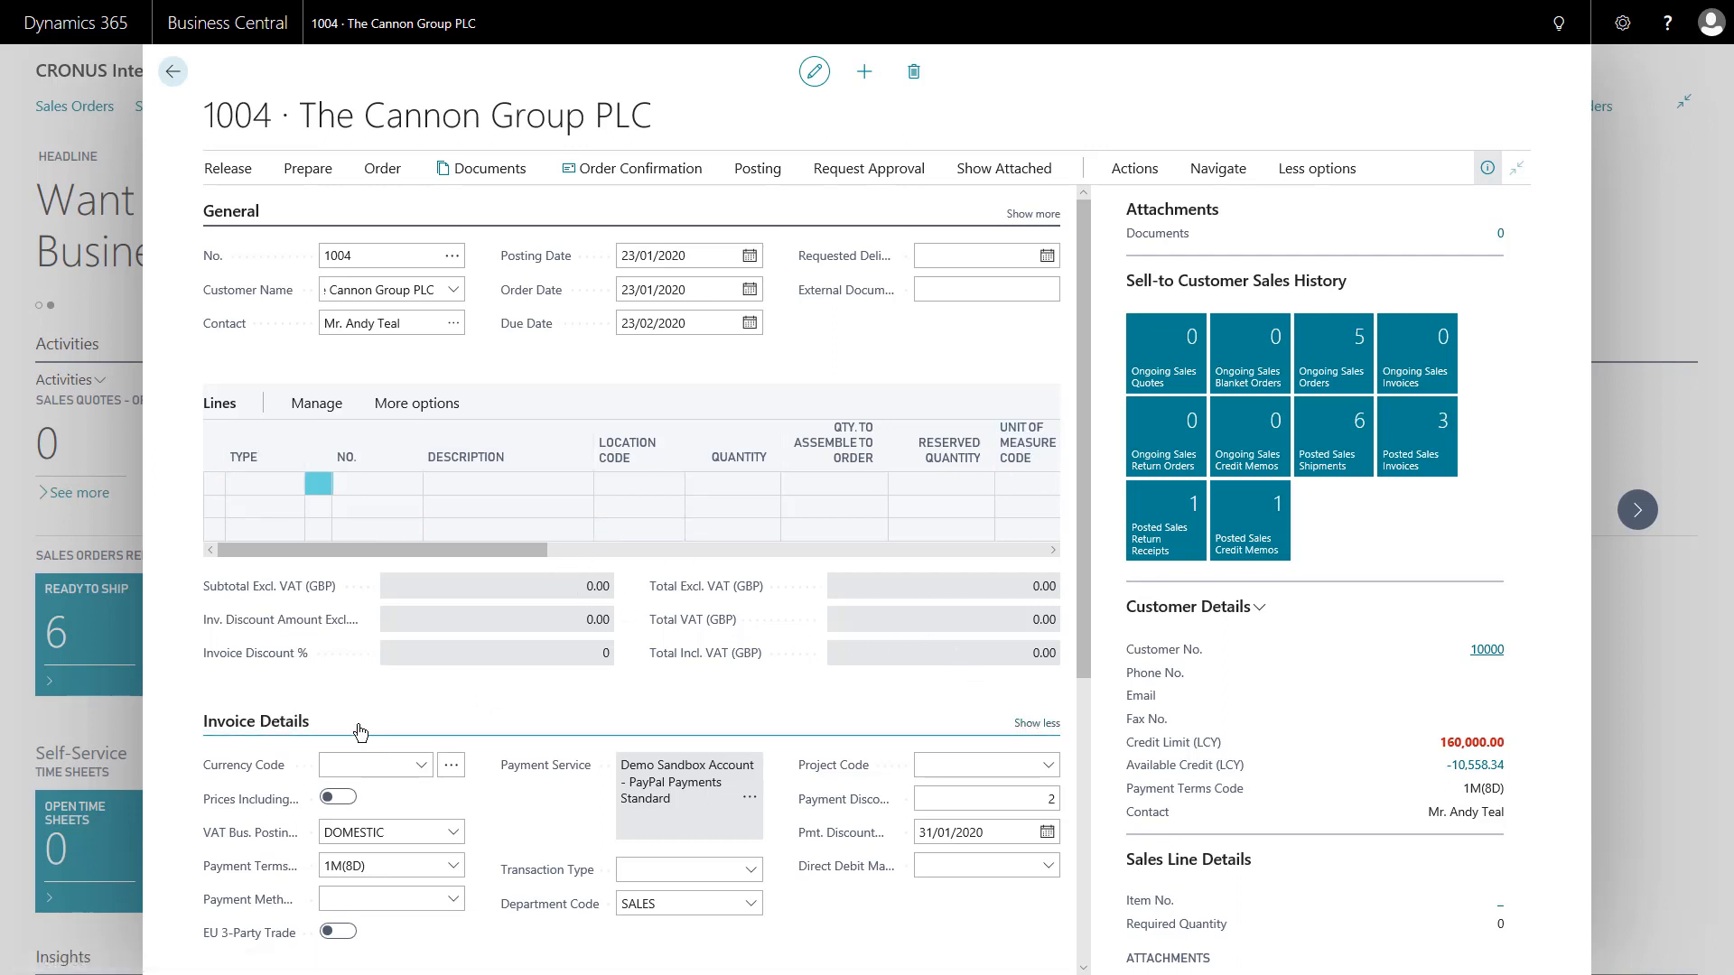
click(1035, 726)
double_click(643, 732)
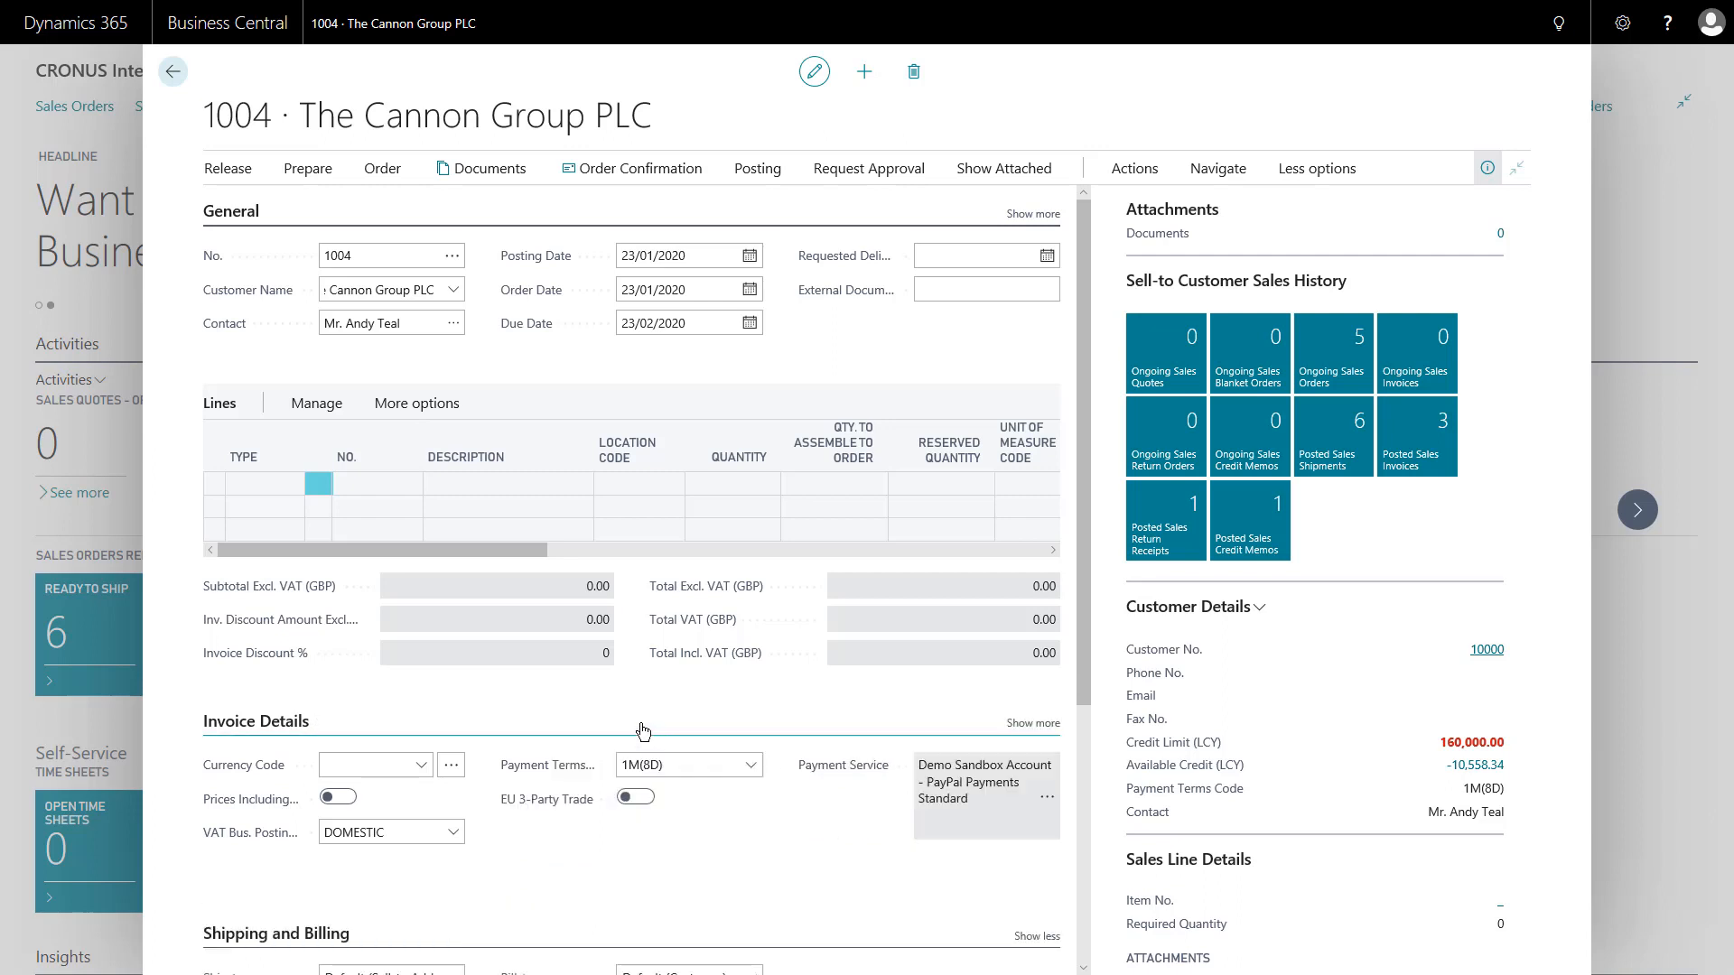
click(345, 731)
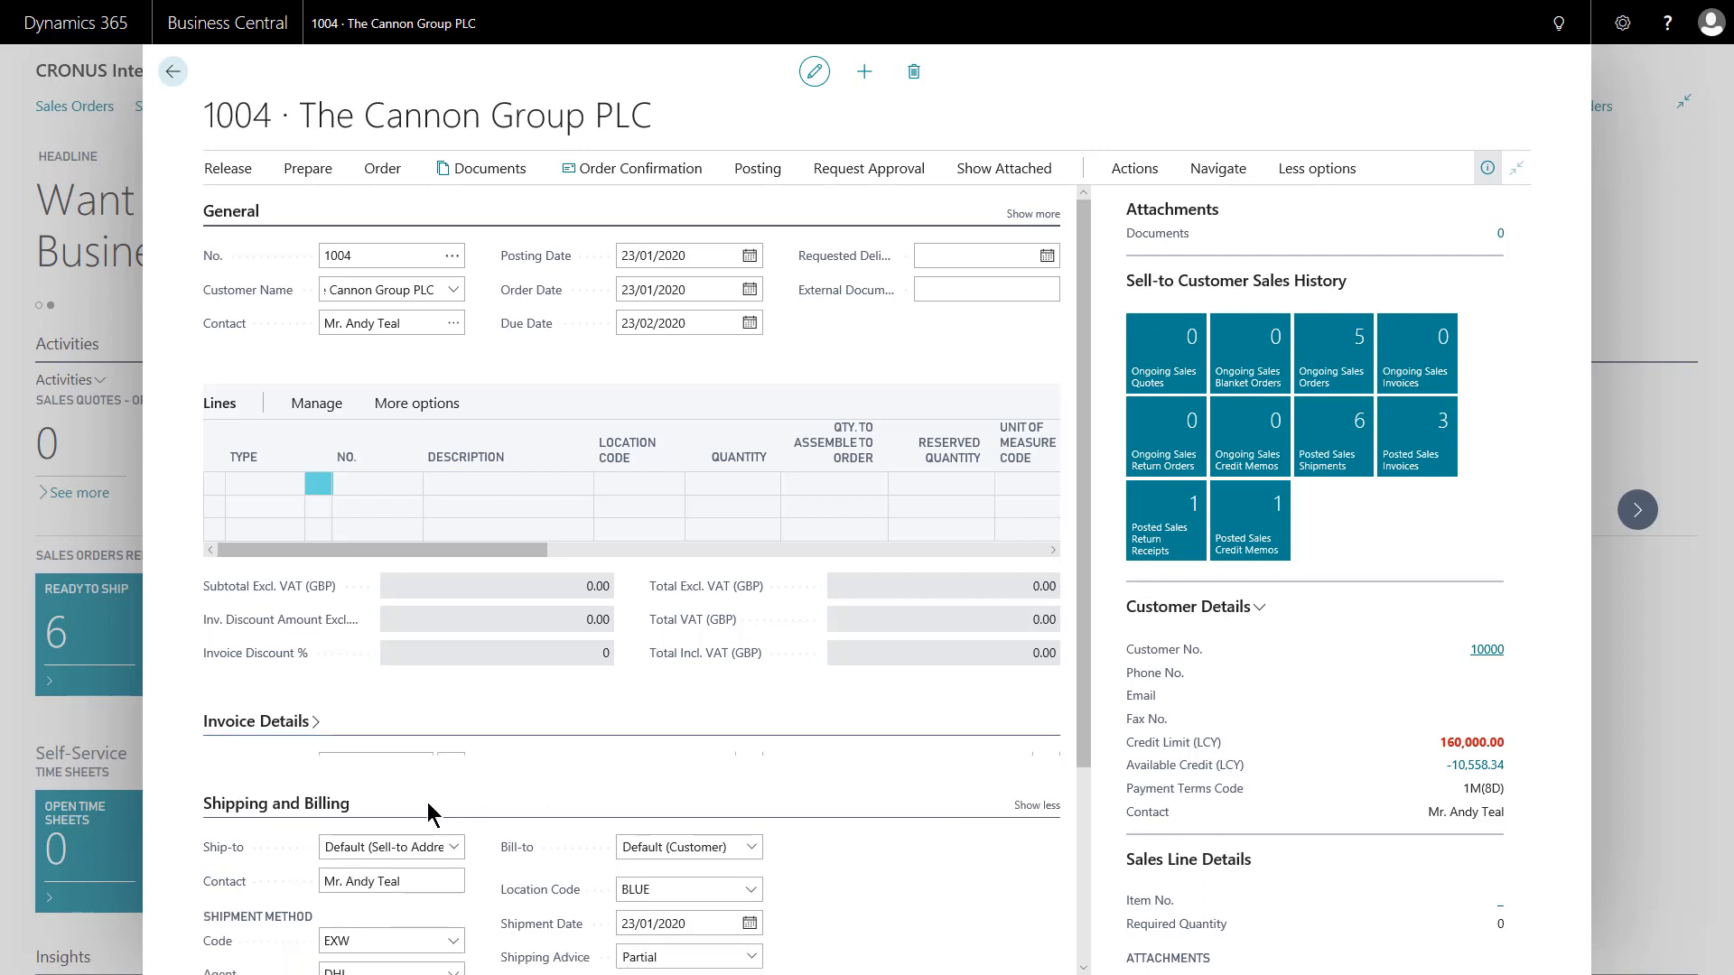
click(382, 792)
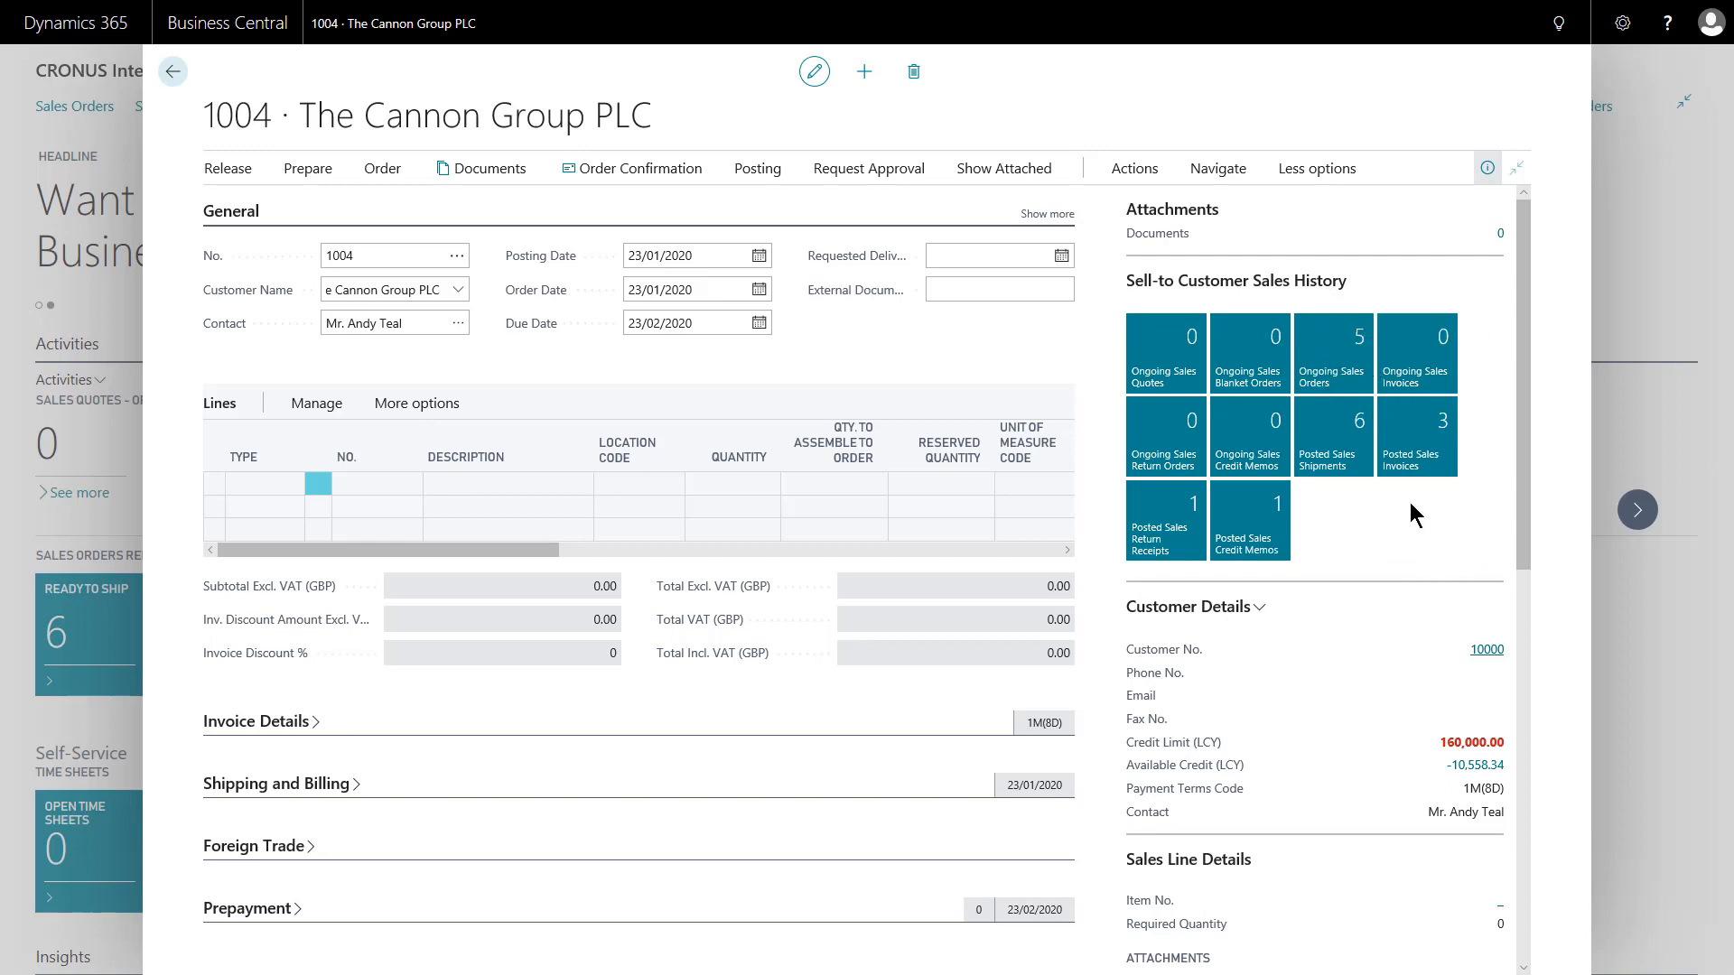
Step: Set the type of the first sales order line to Item
scroll(1419, 539, down, 3)
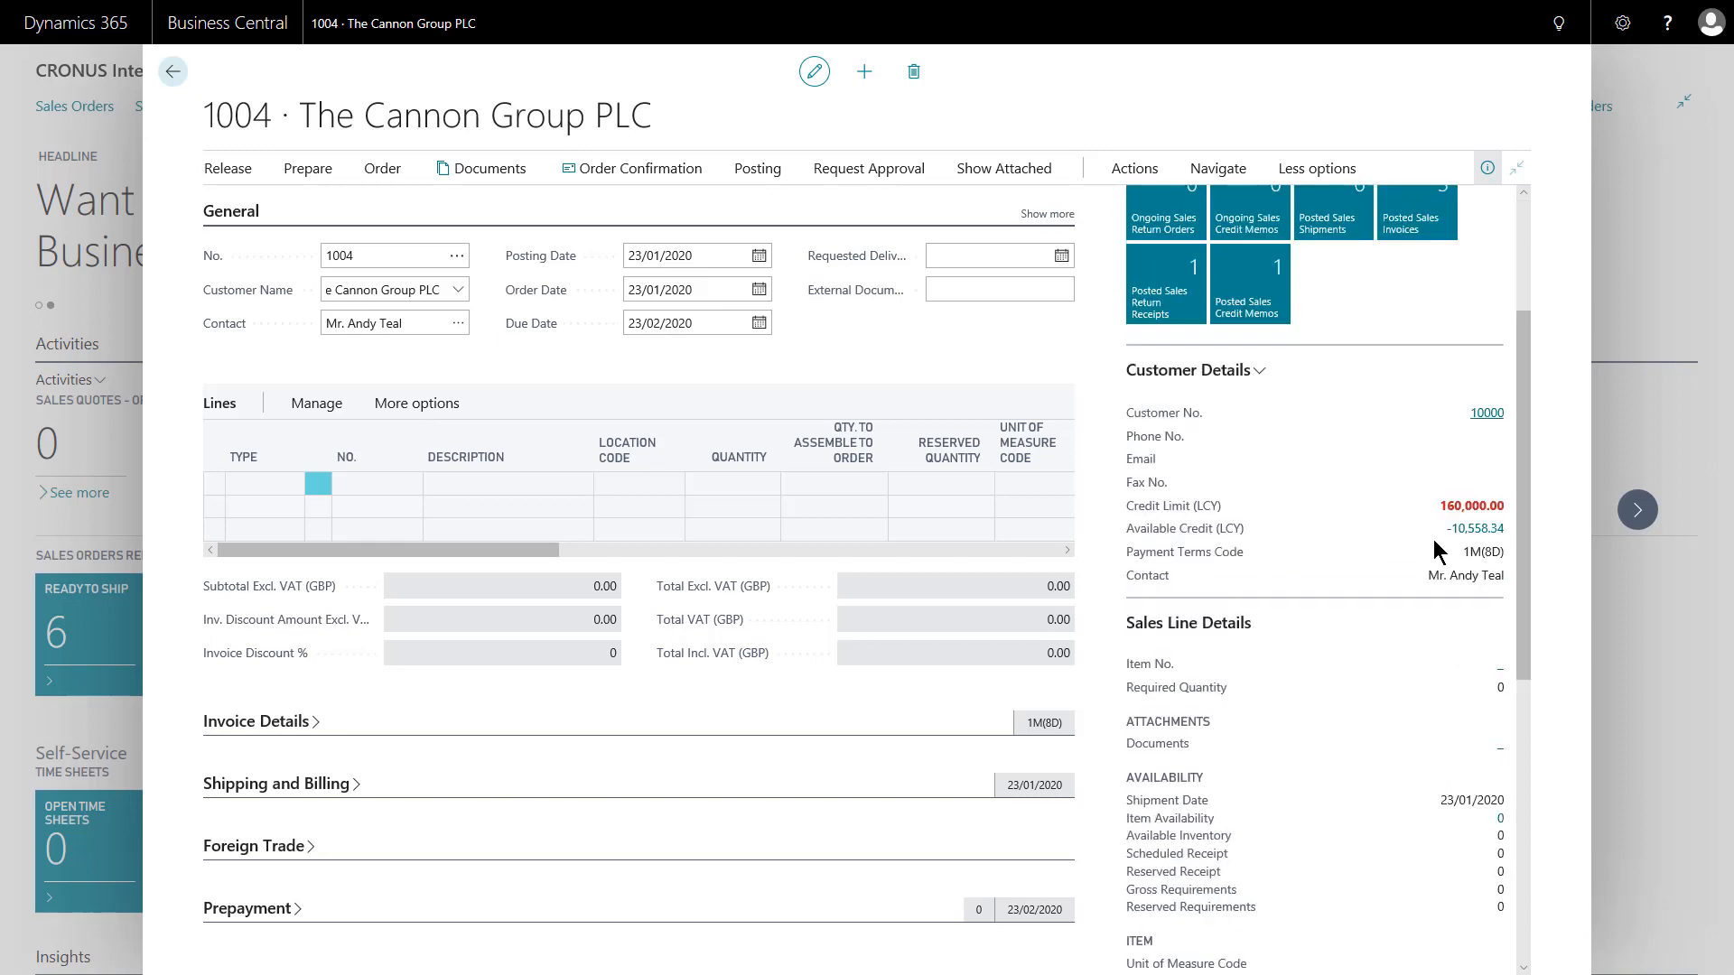
scroll(1356, 546, down, 3)
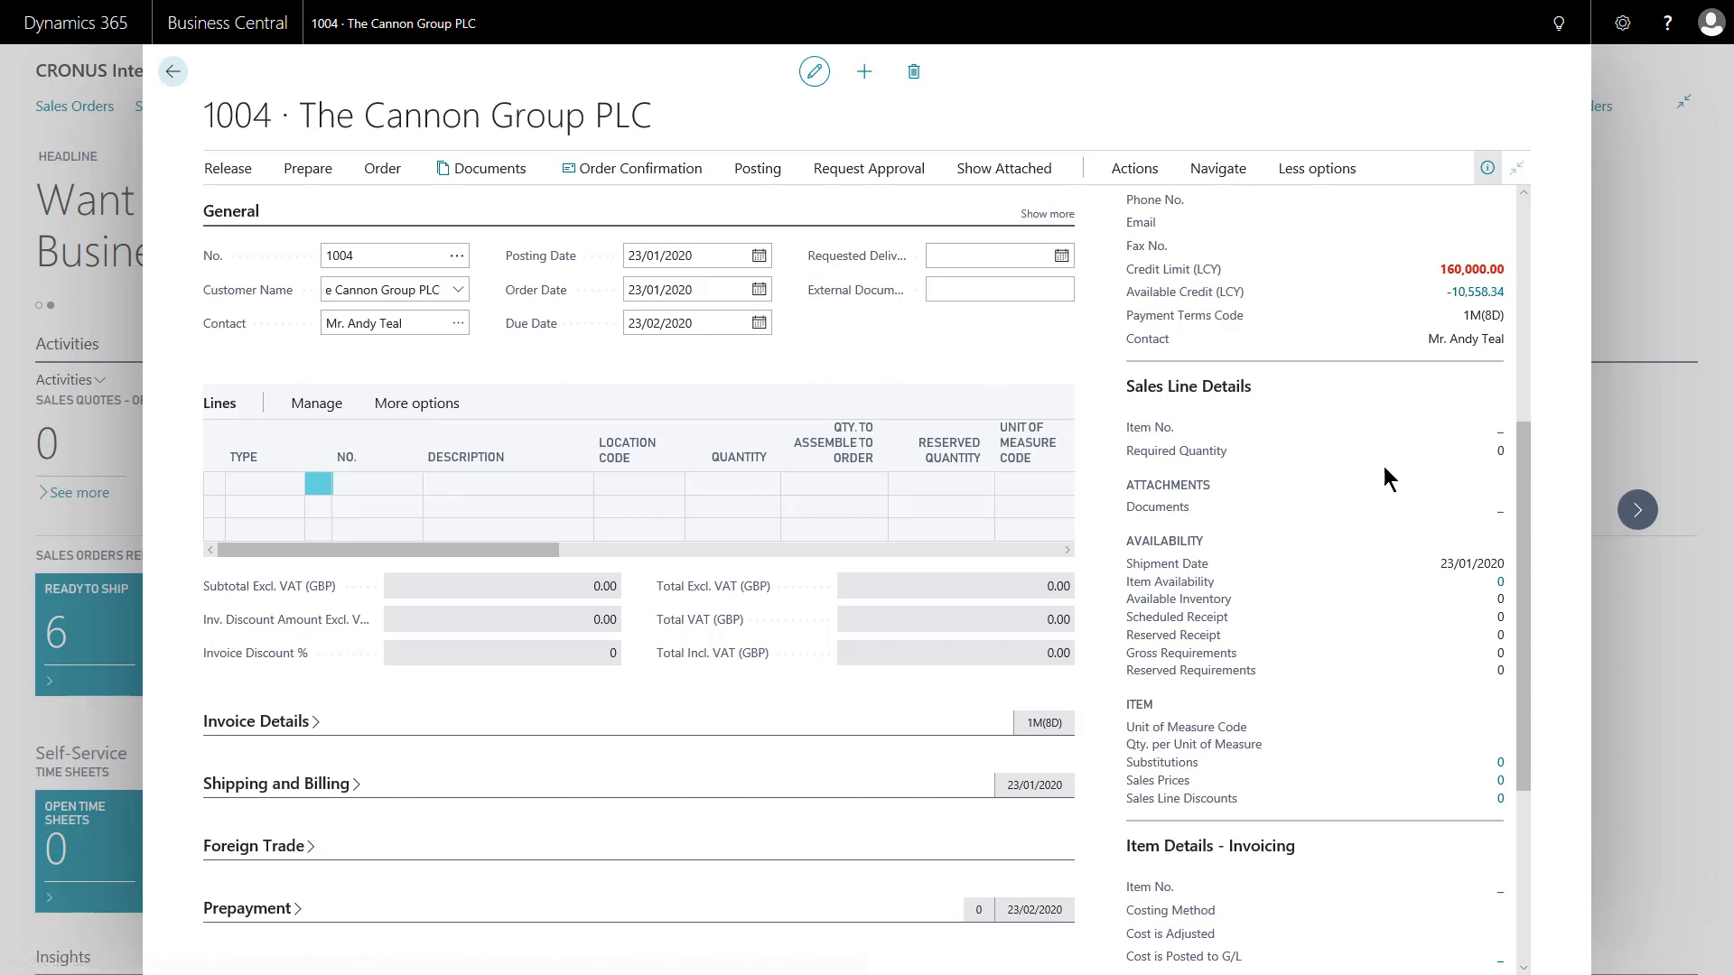
click(252, 482)
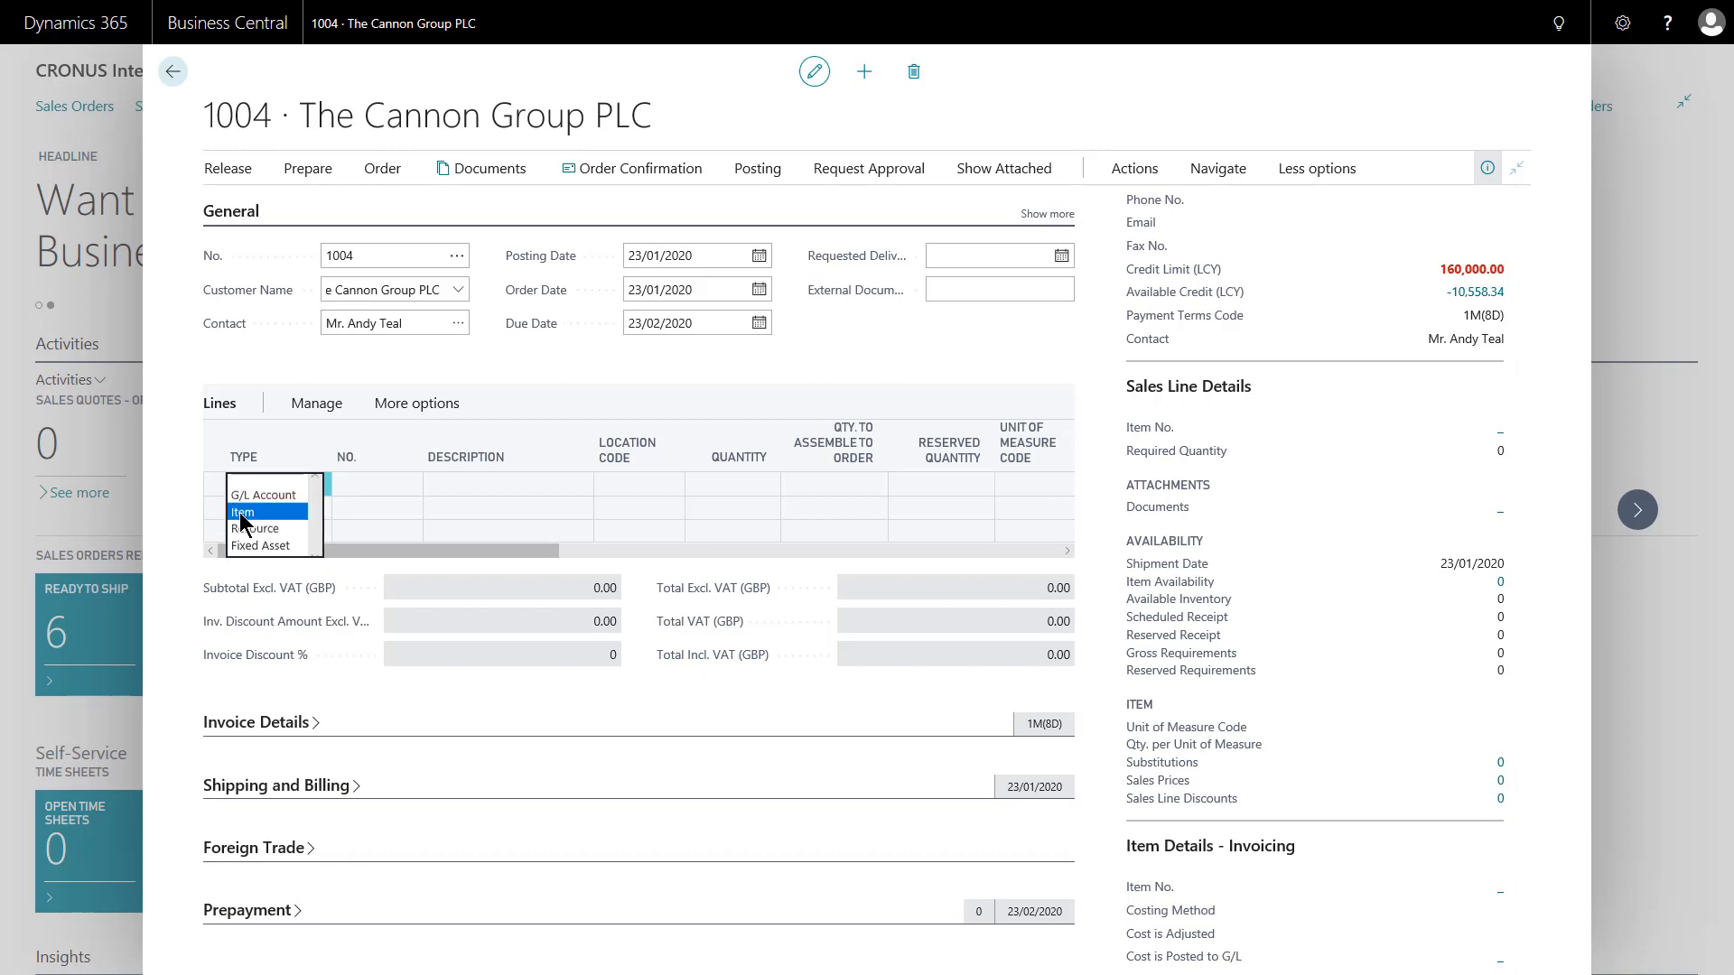
click(242, 512)
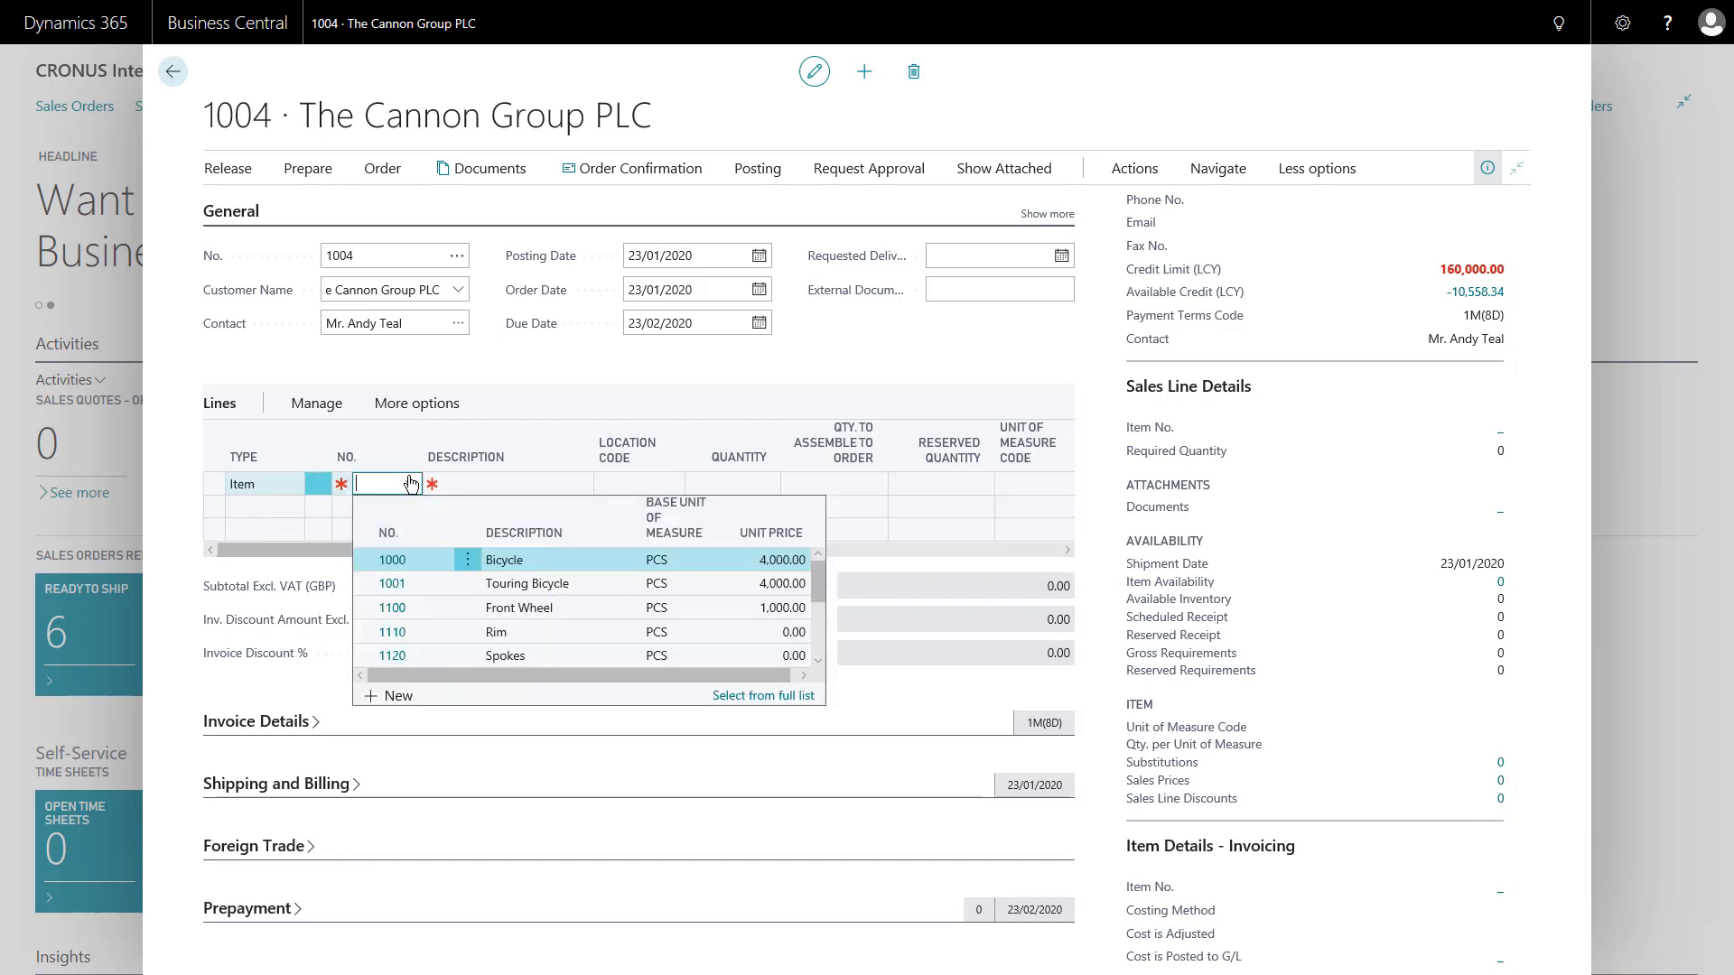
Step: Browse the item lookup list for the first line's item number
scroll(420, 567, down, 3)
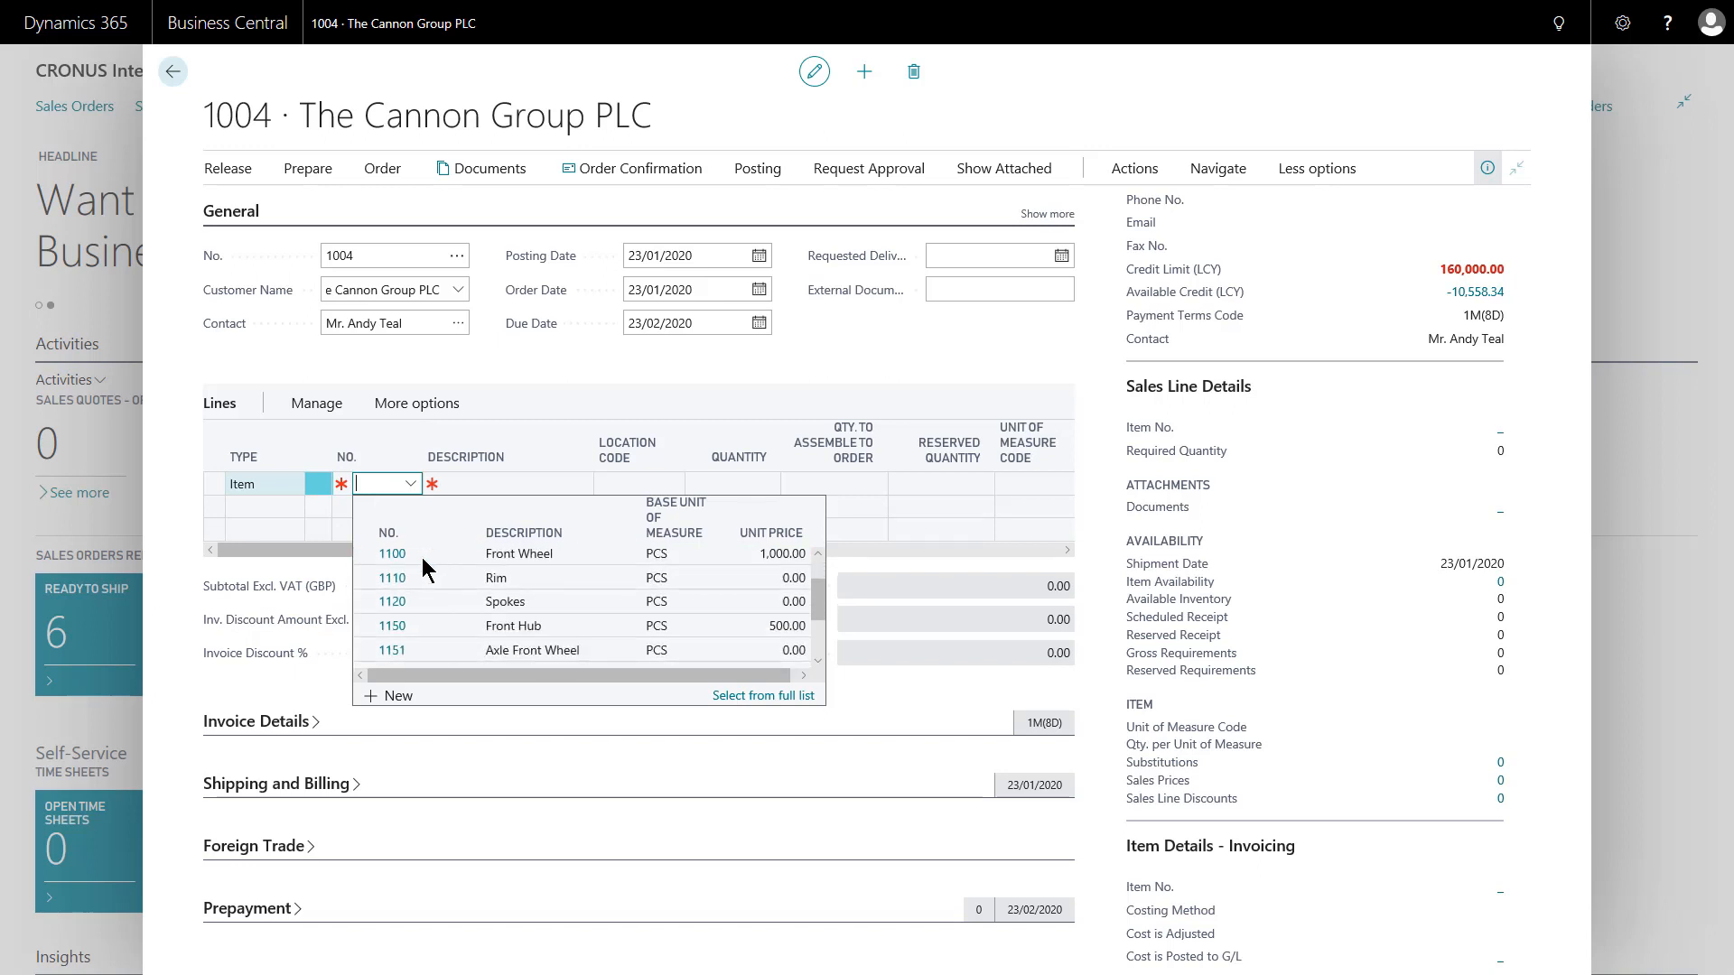
scroll(424, 560, down, 1)
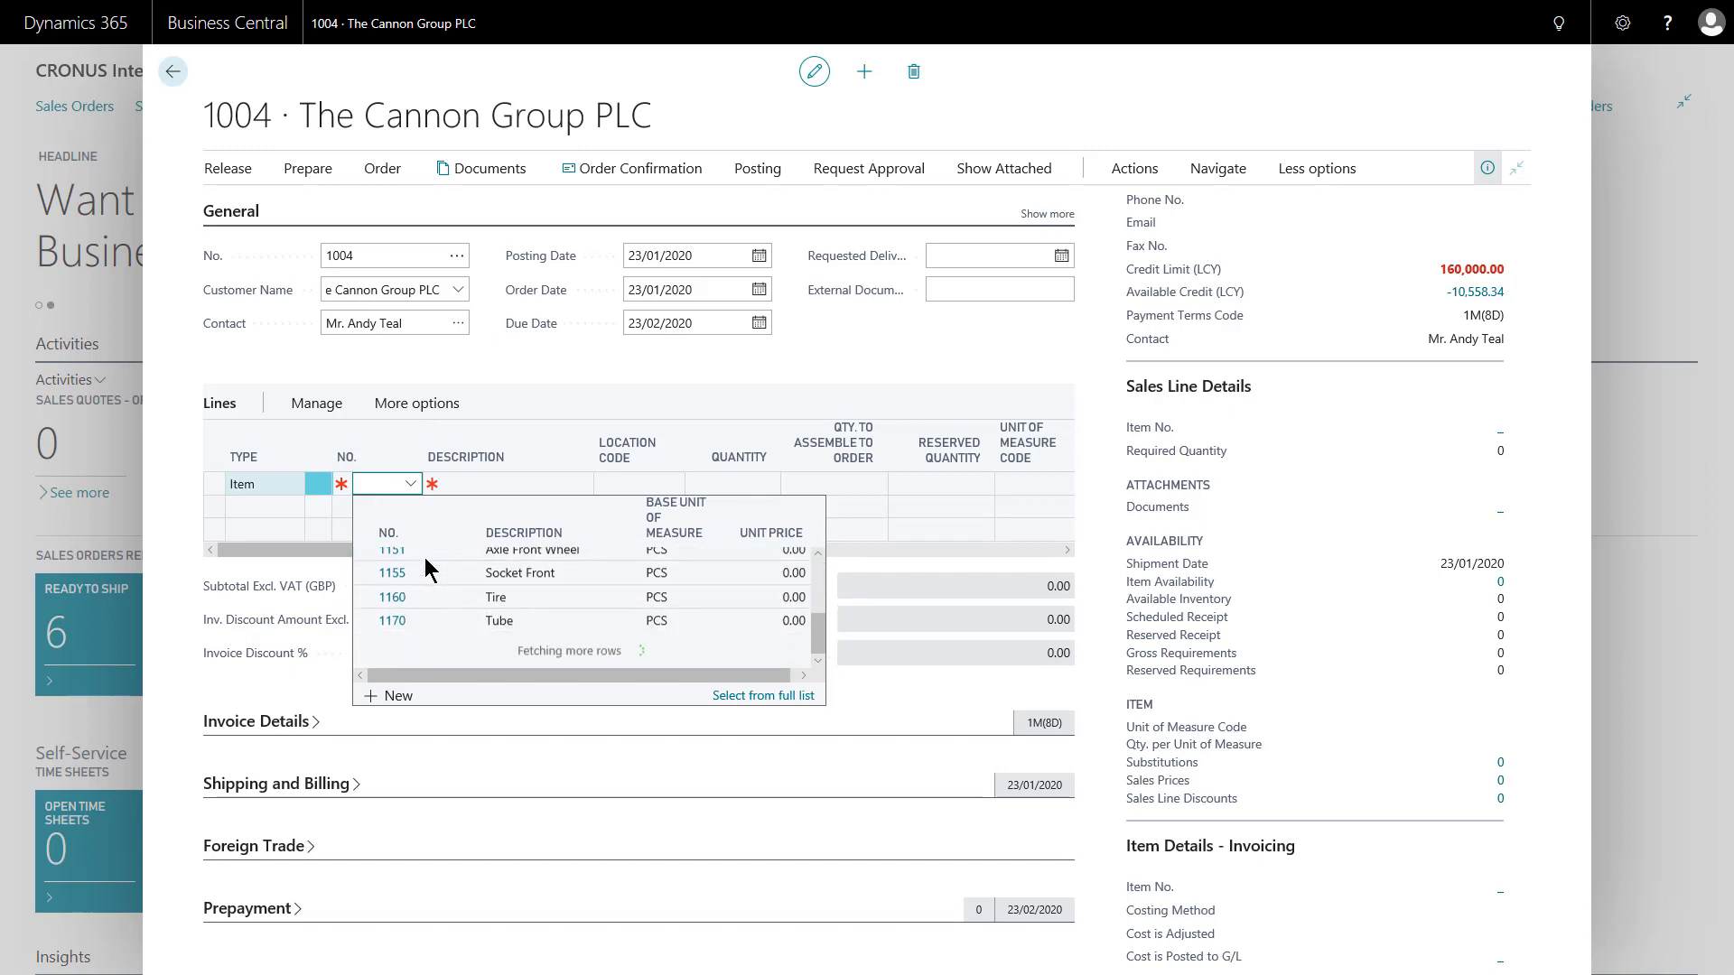
scroll(426, 564, down, 1)
scroll(426, 564, up, 1)
scroll(426, 562, up, 3)
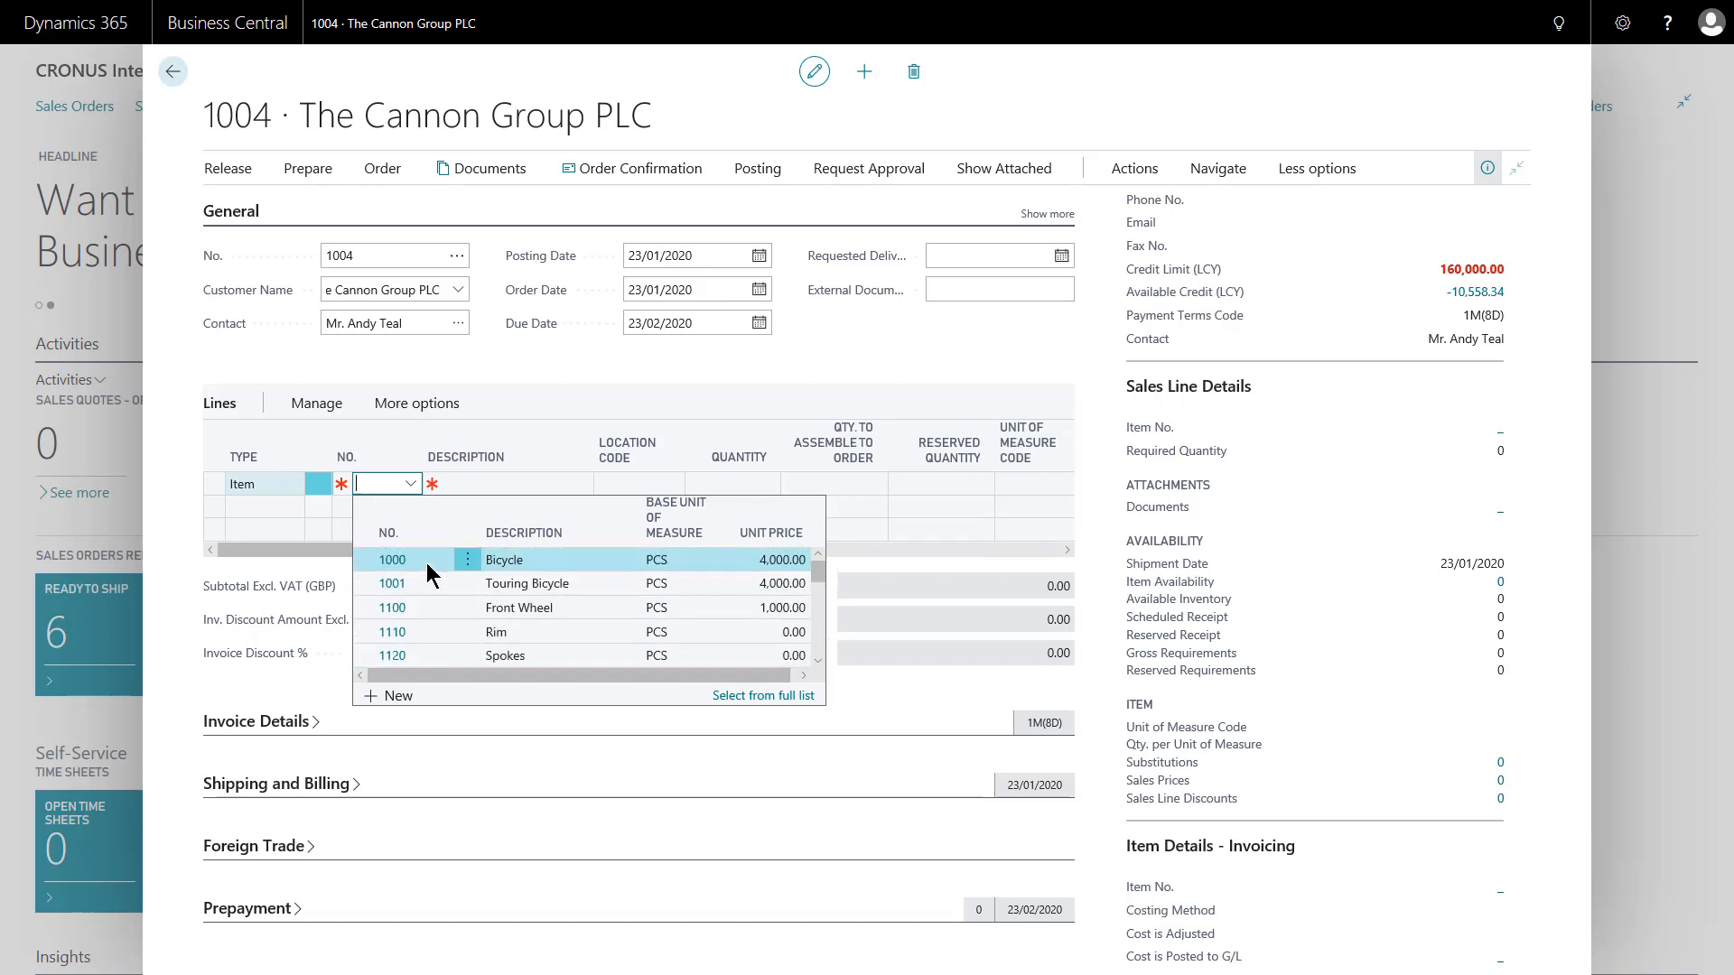
scroll(427, 561, down, 1)
scroll(428, 571, down, 5)
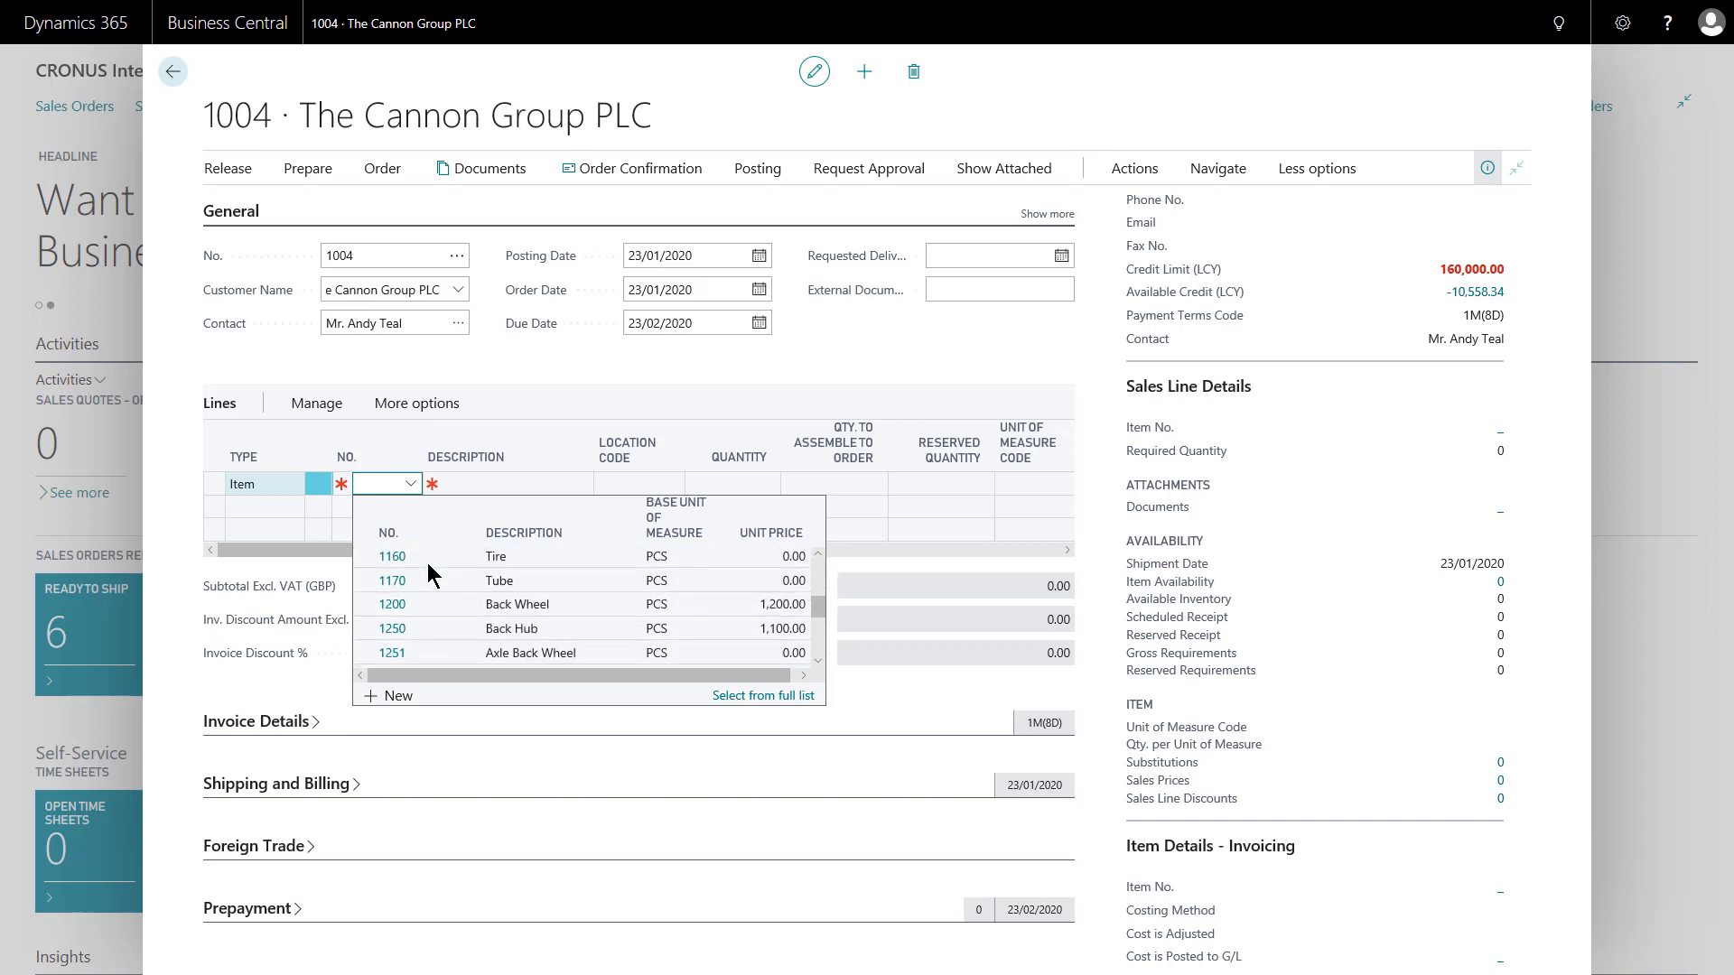
scroll(426, 562, down, 1)
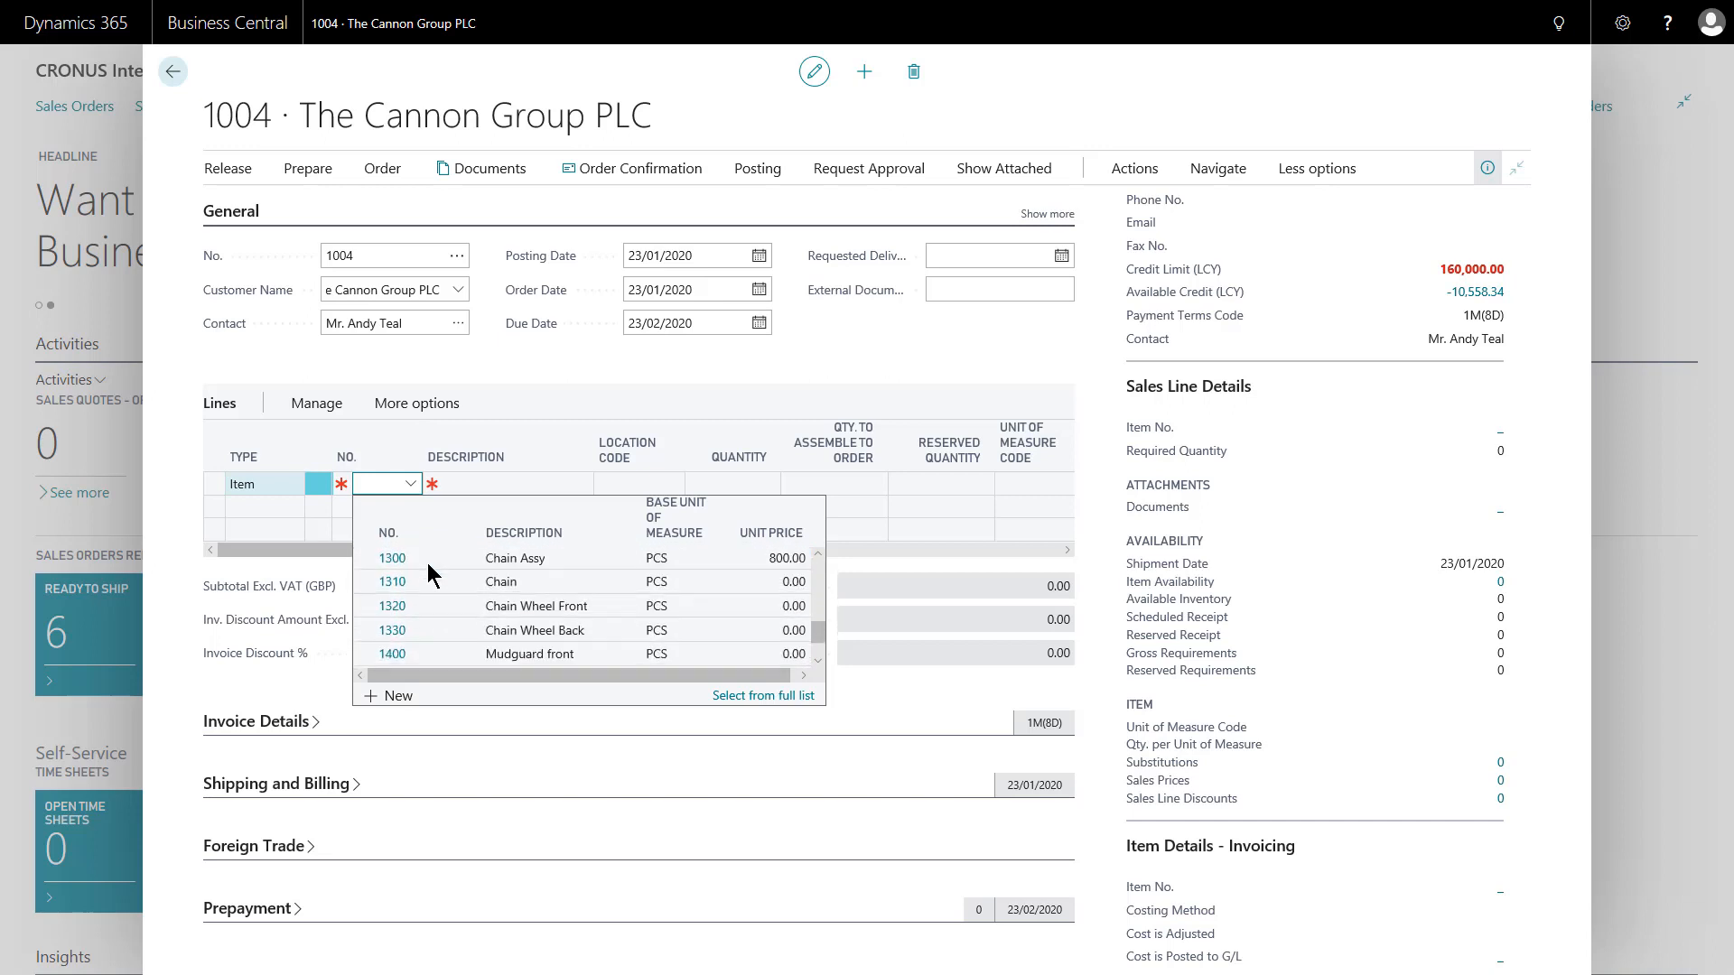
scroll(426, 561, up, 2)
scroll(427, 561, up, 2)
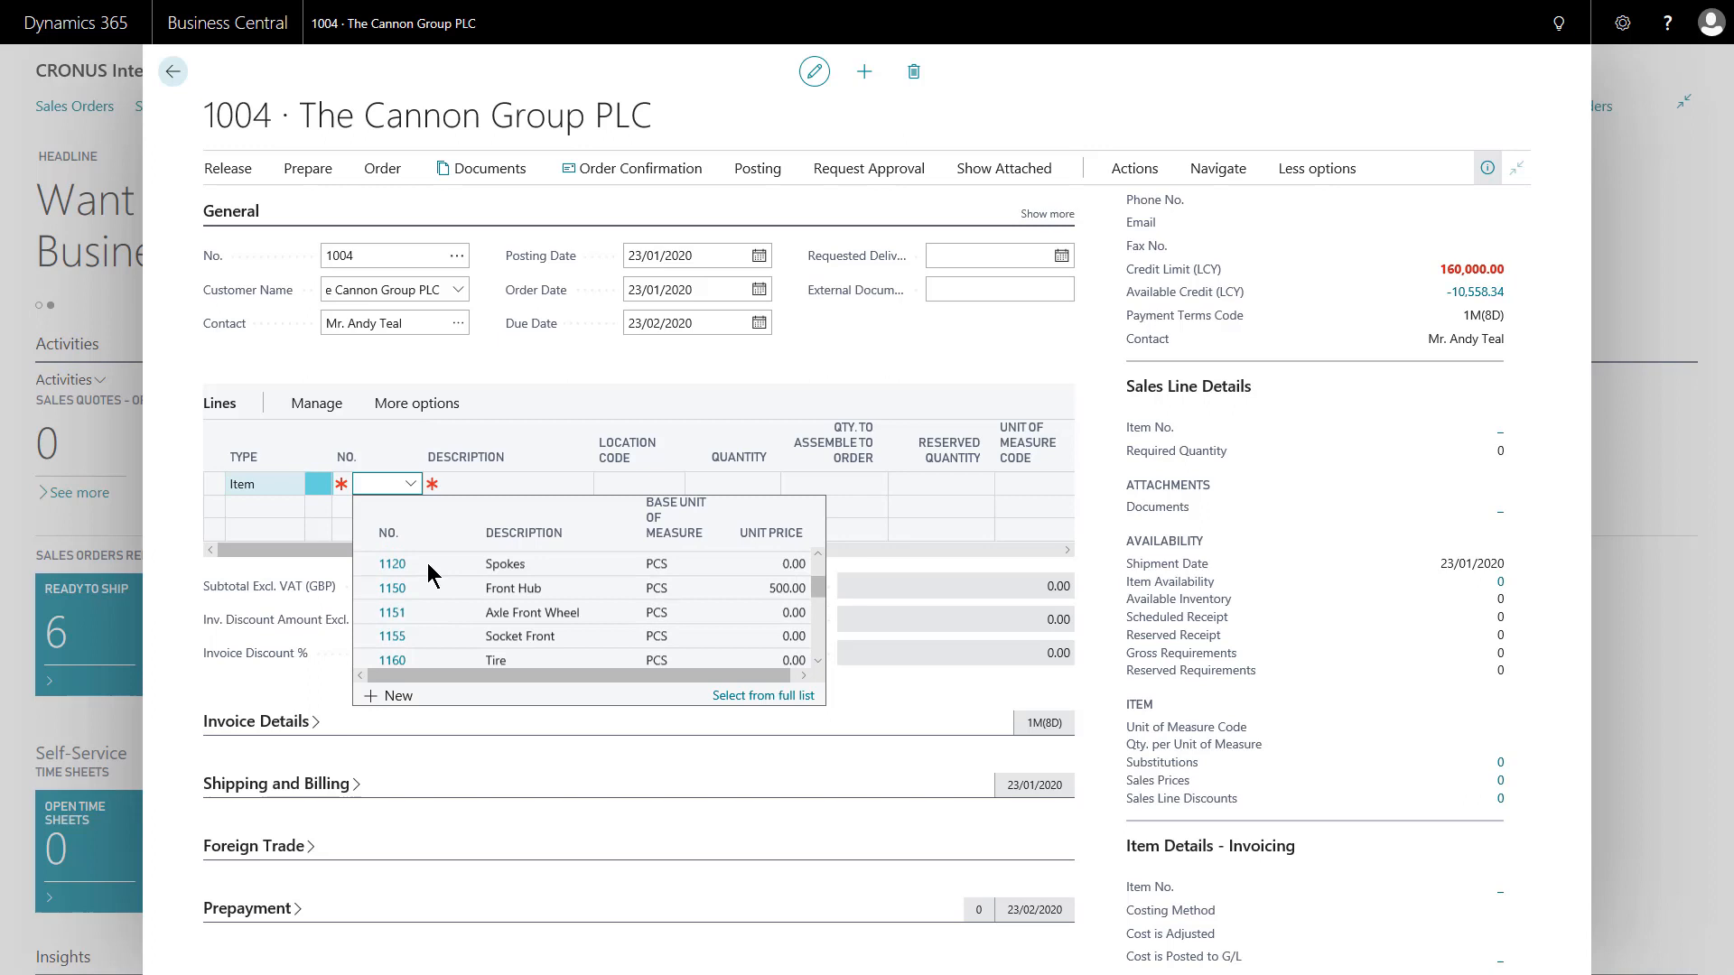
Step: Search the line's item number field for "paris" and insert item 1900-S, PARIS Guest Chair, black
click(379, 484)
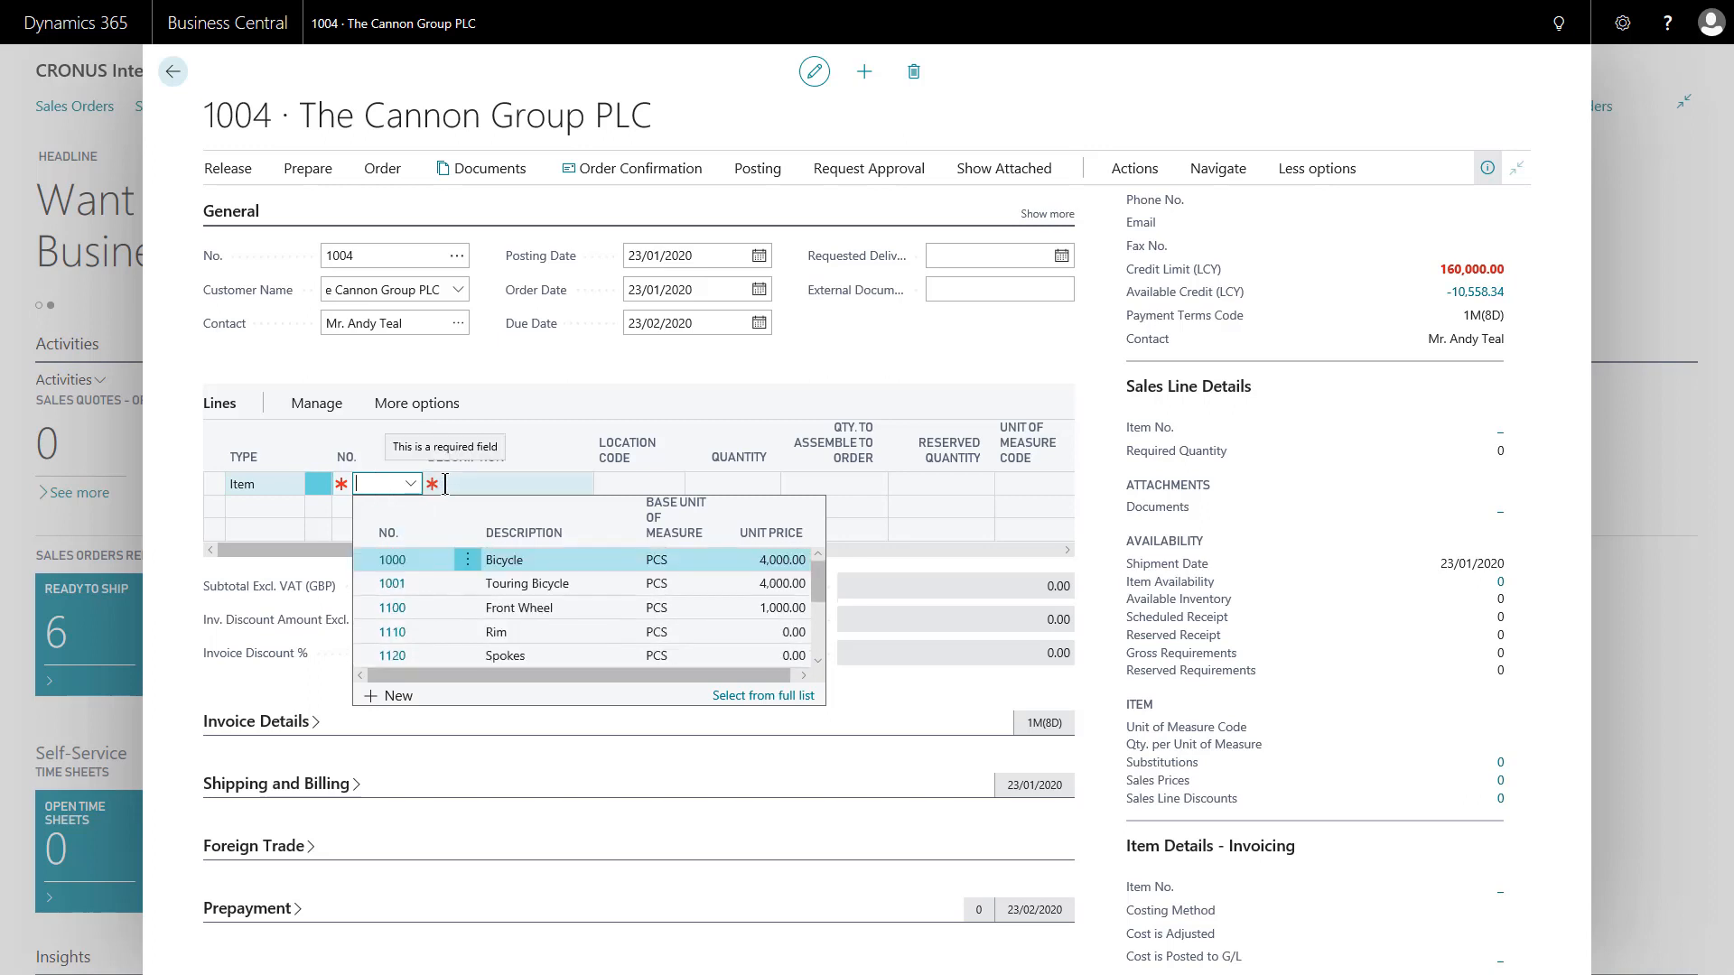
text(paris)
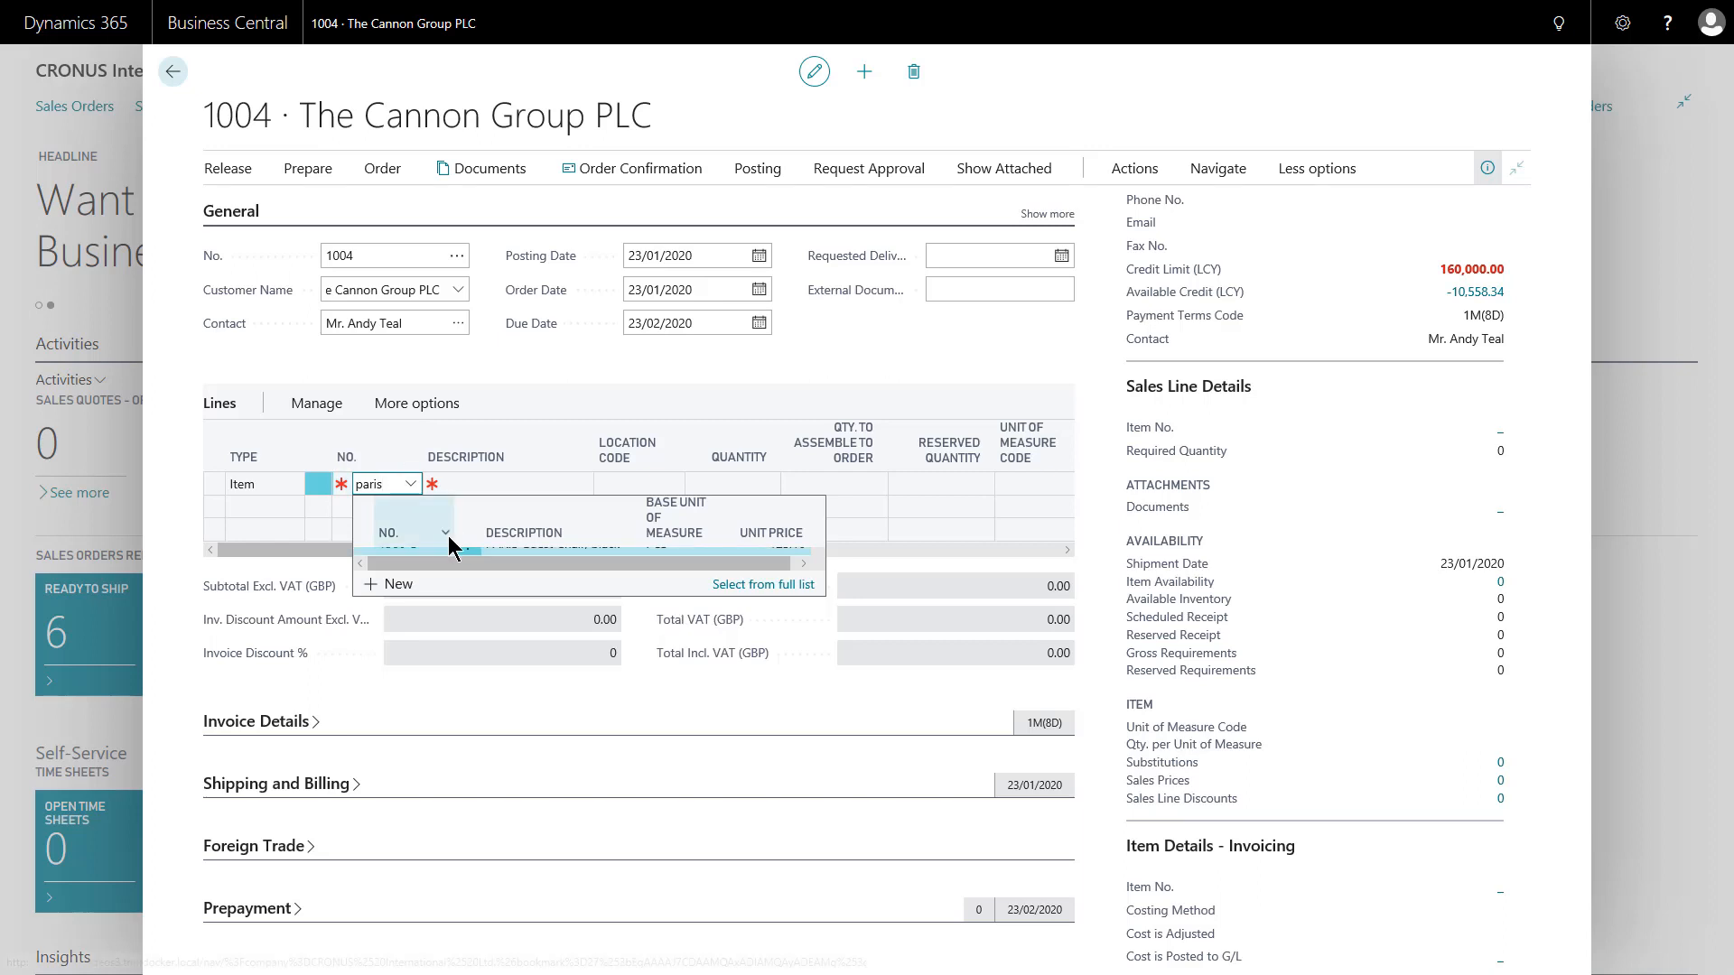
key(Tab)
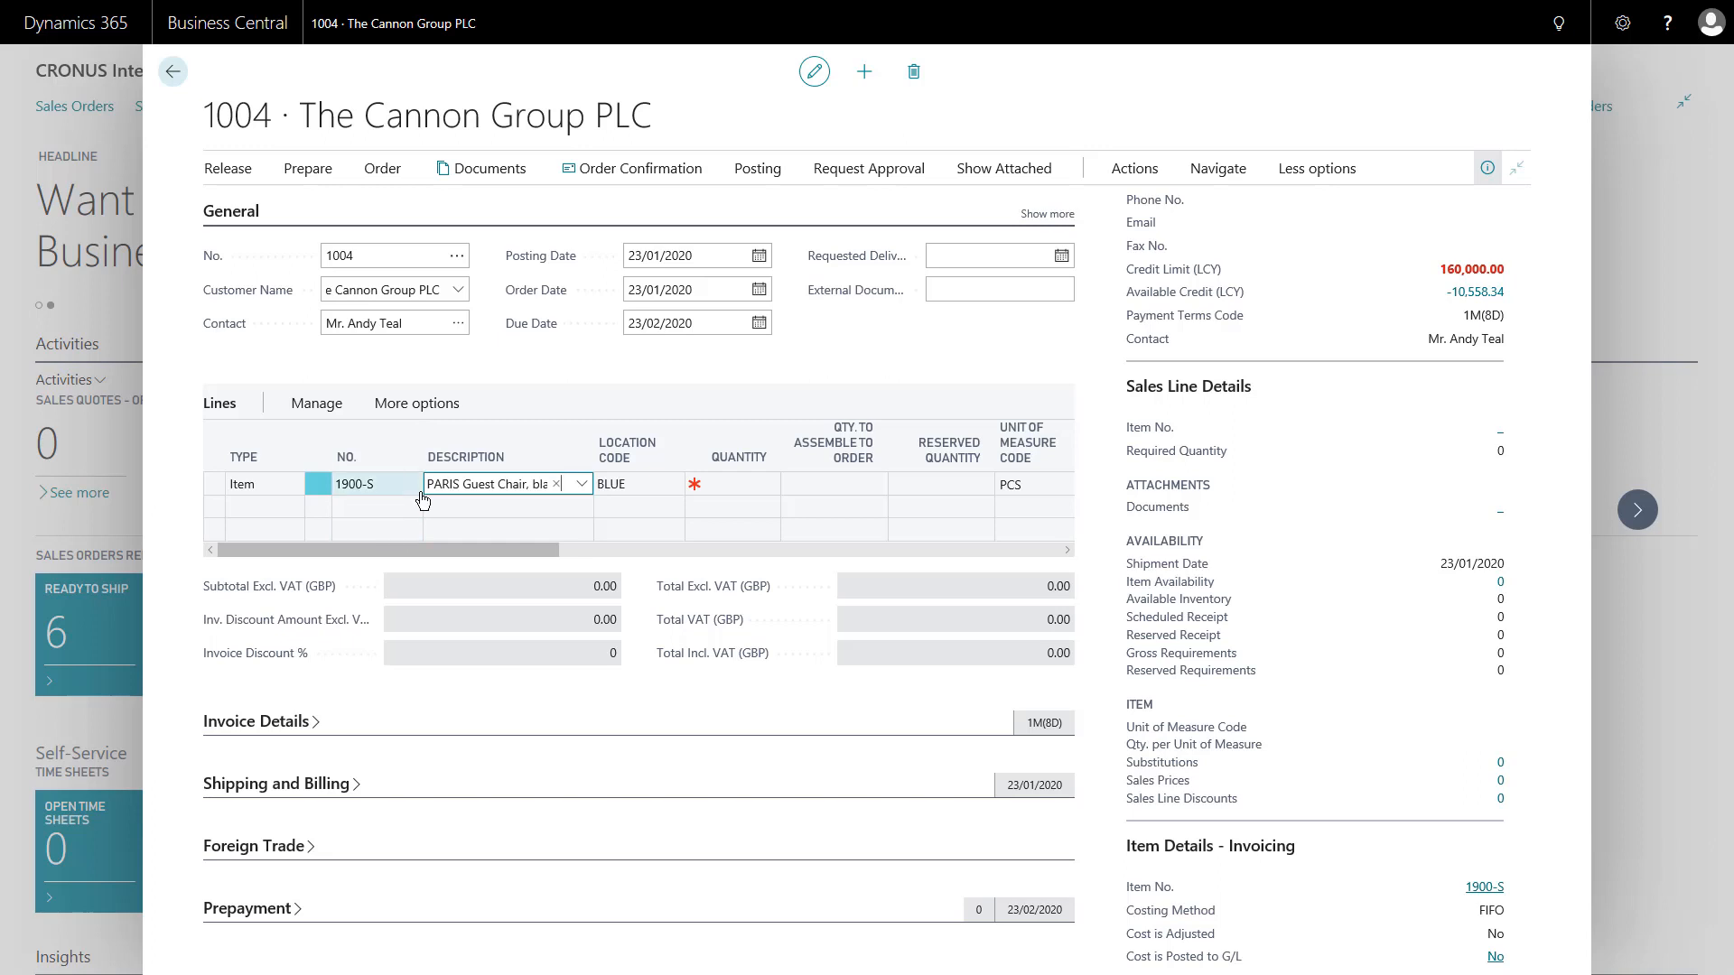
Step: Check item 1900-S in the item lookup list, and go to the line's location code
click(418, 492)
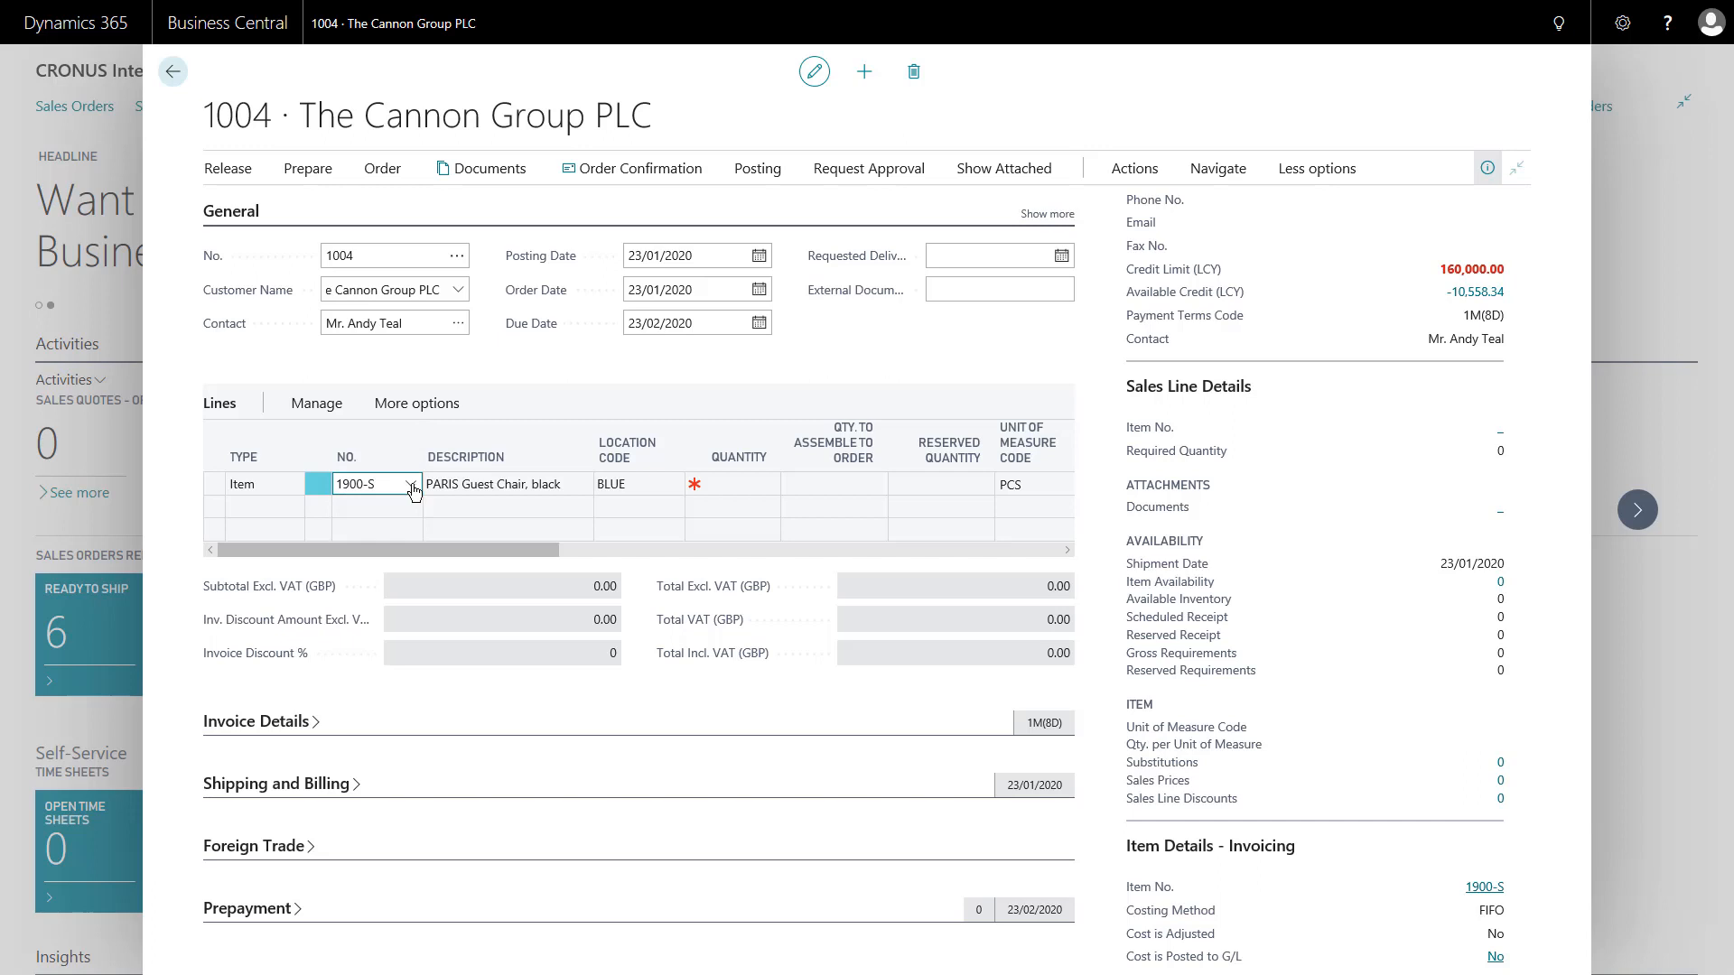
click(412, 486)
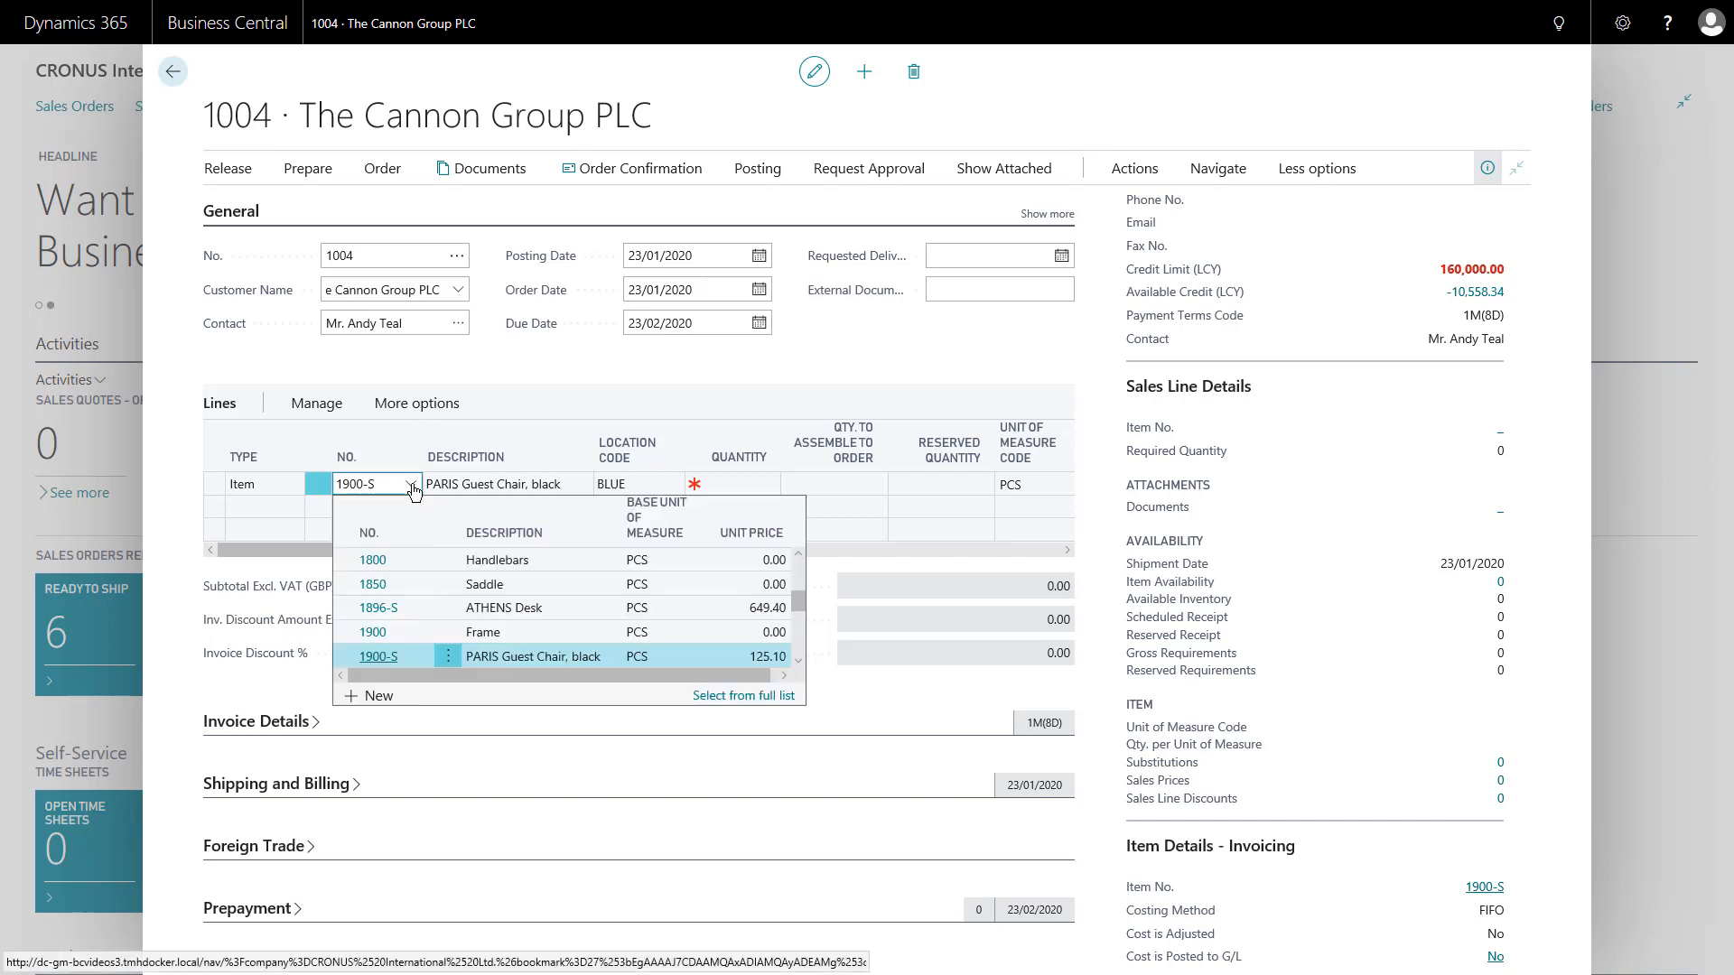
drag(457, 675, 417, 675)
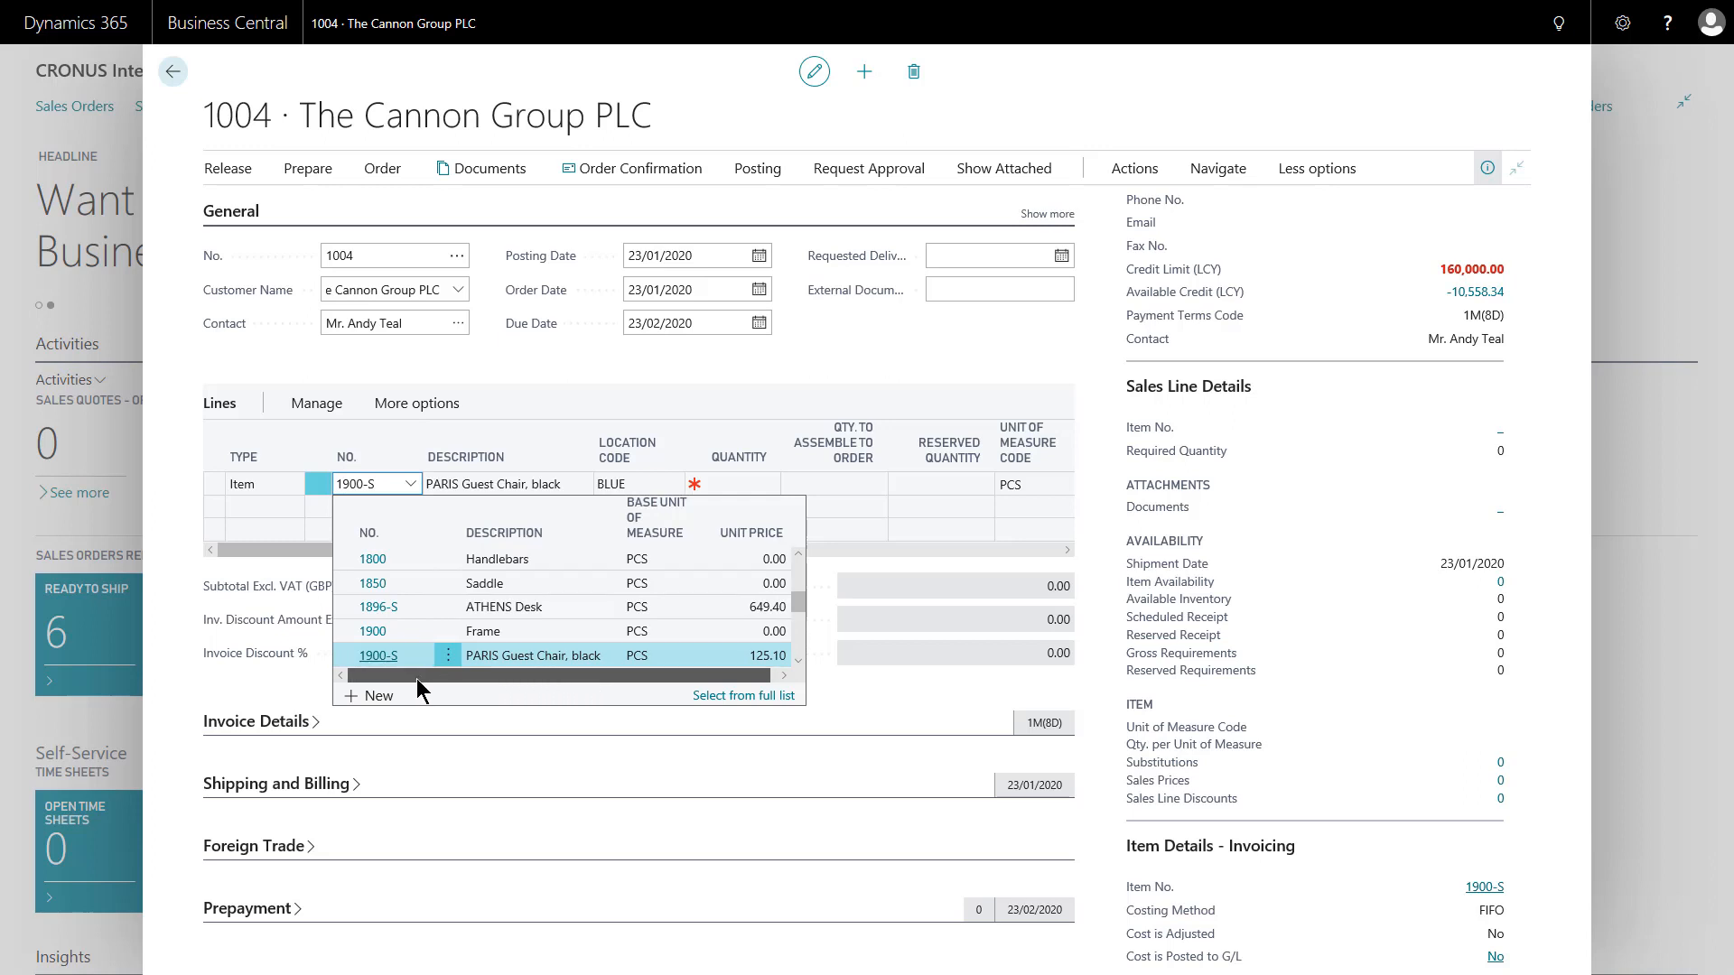
click(641, 489)
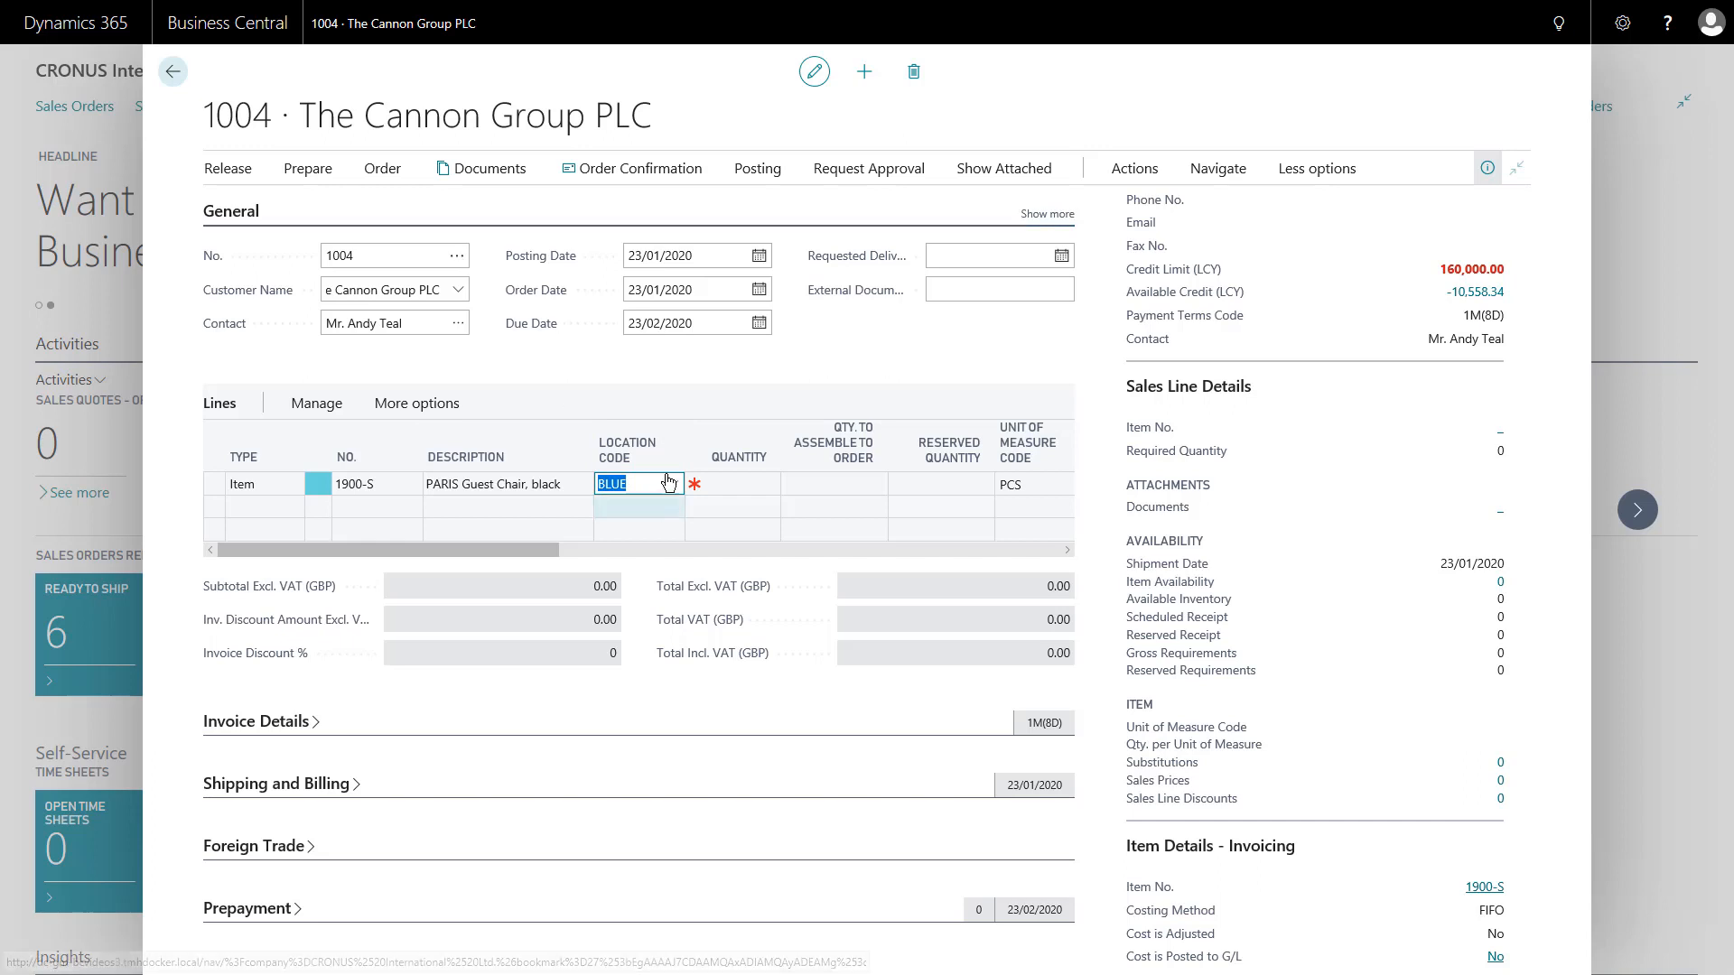
Step: Set the quantity of the PARIS Guest Chair line to 1
click(741, 482)
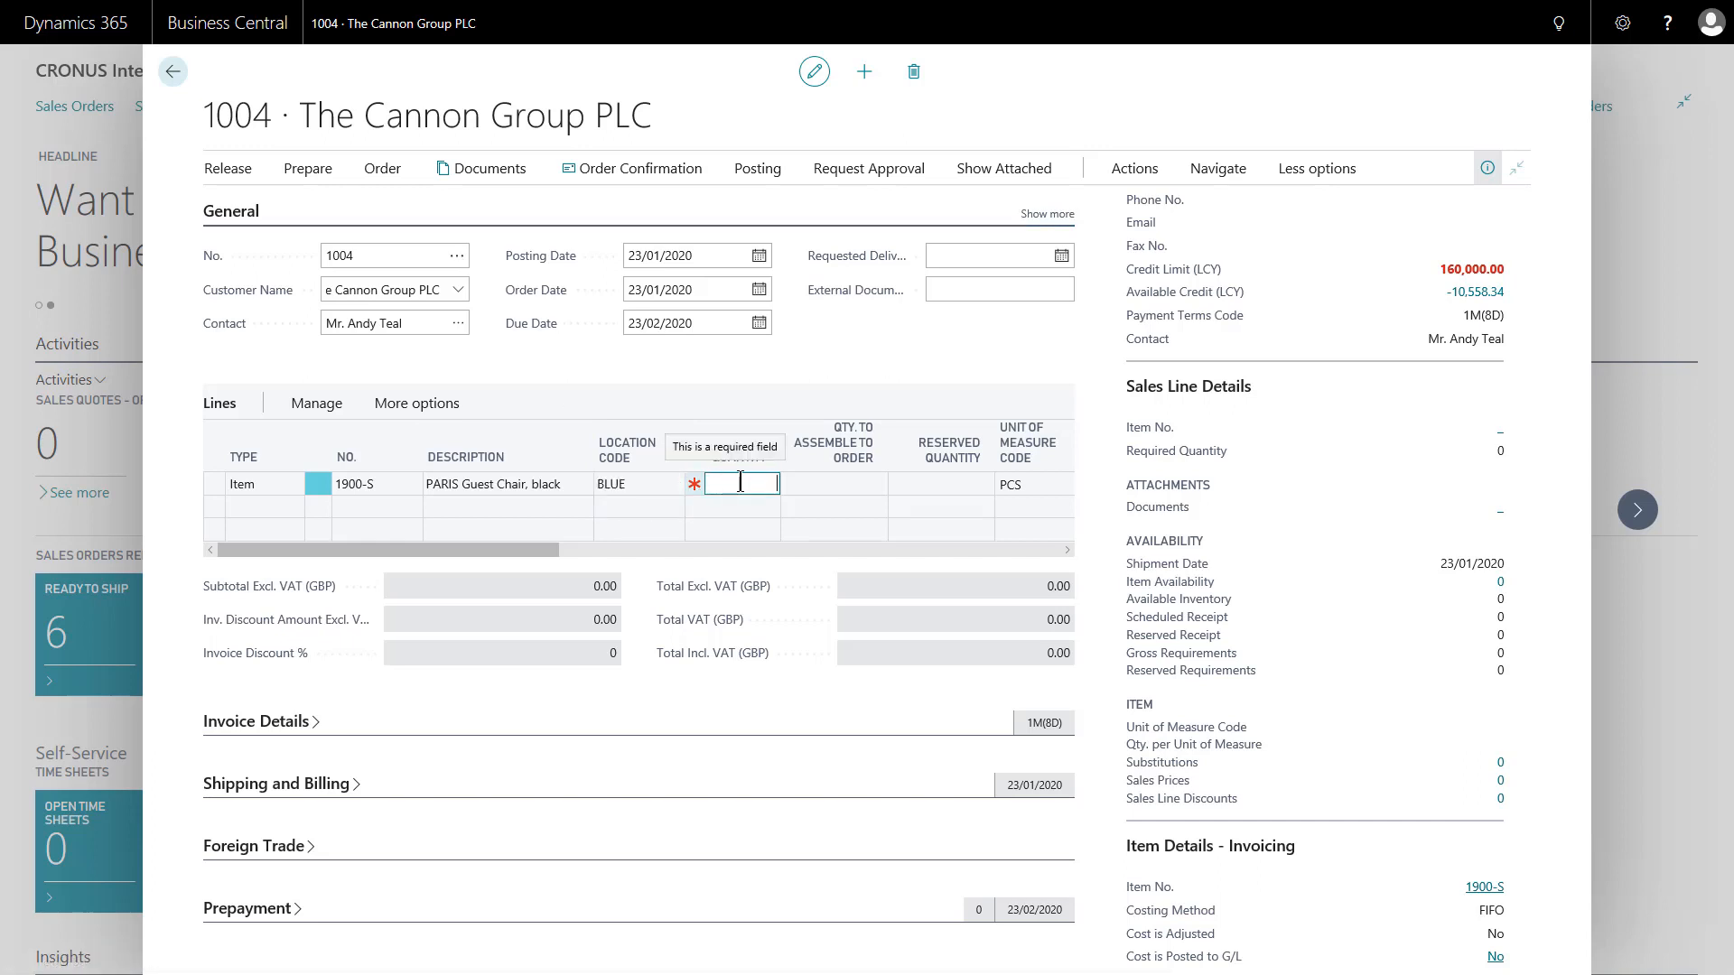
text(1)
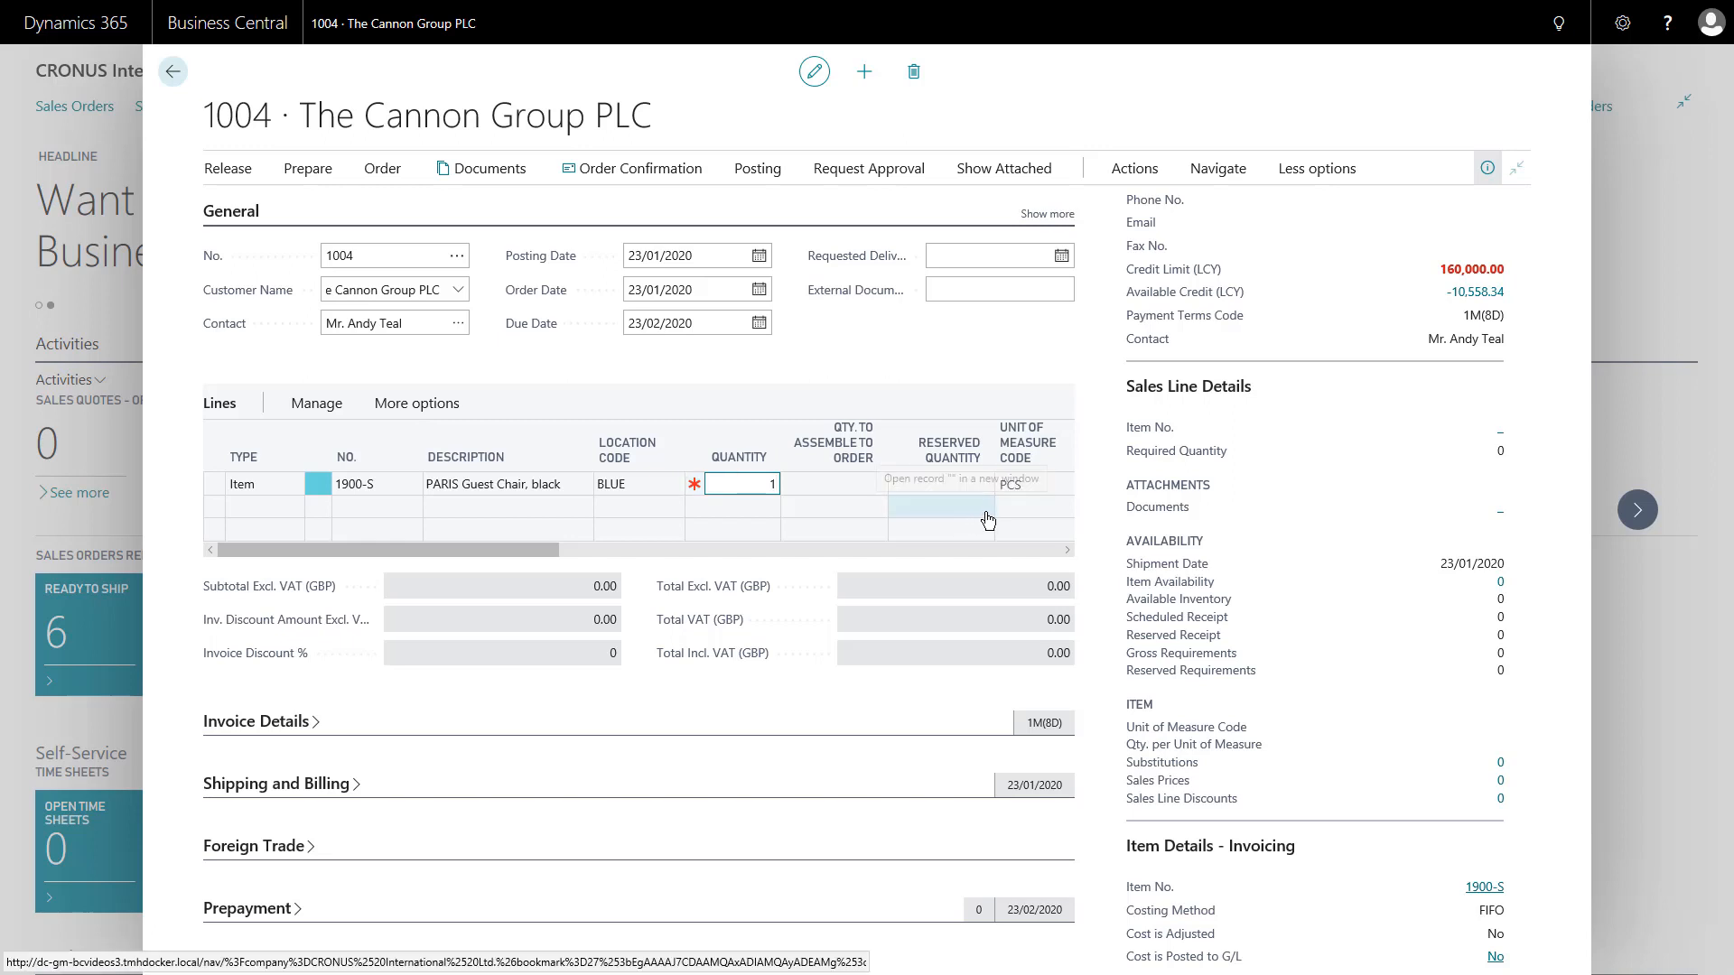
key(Tab)
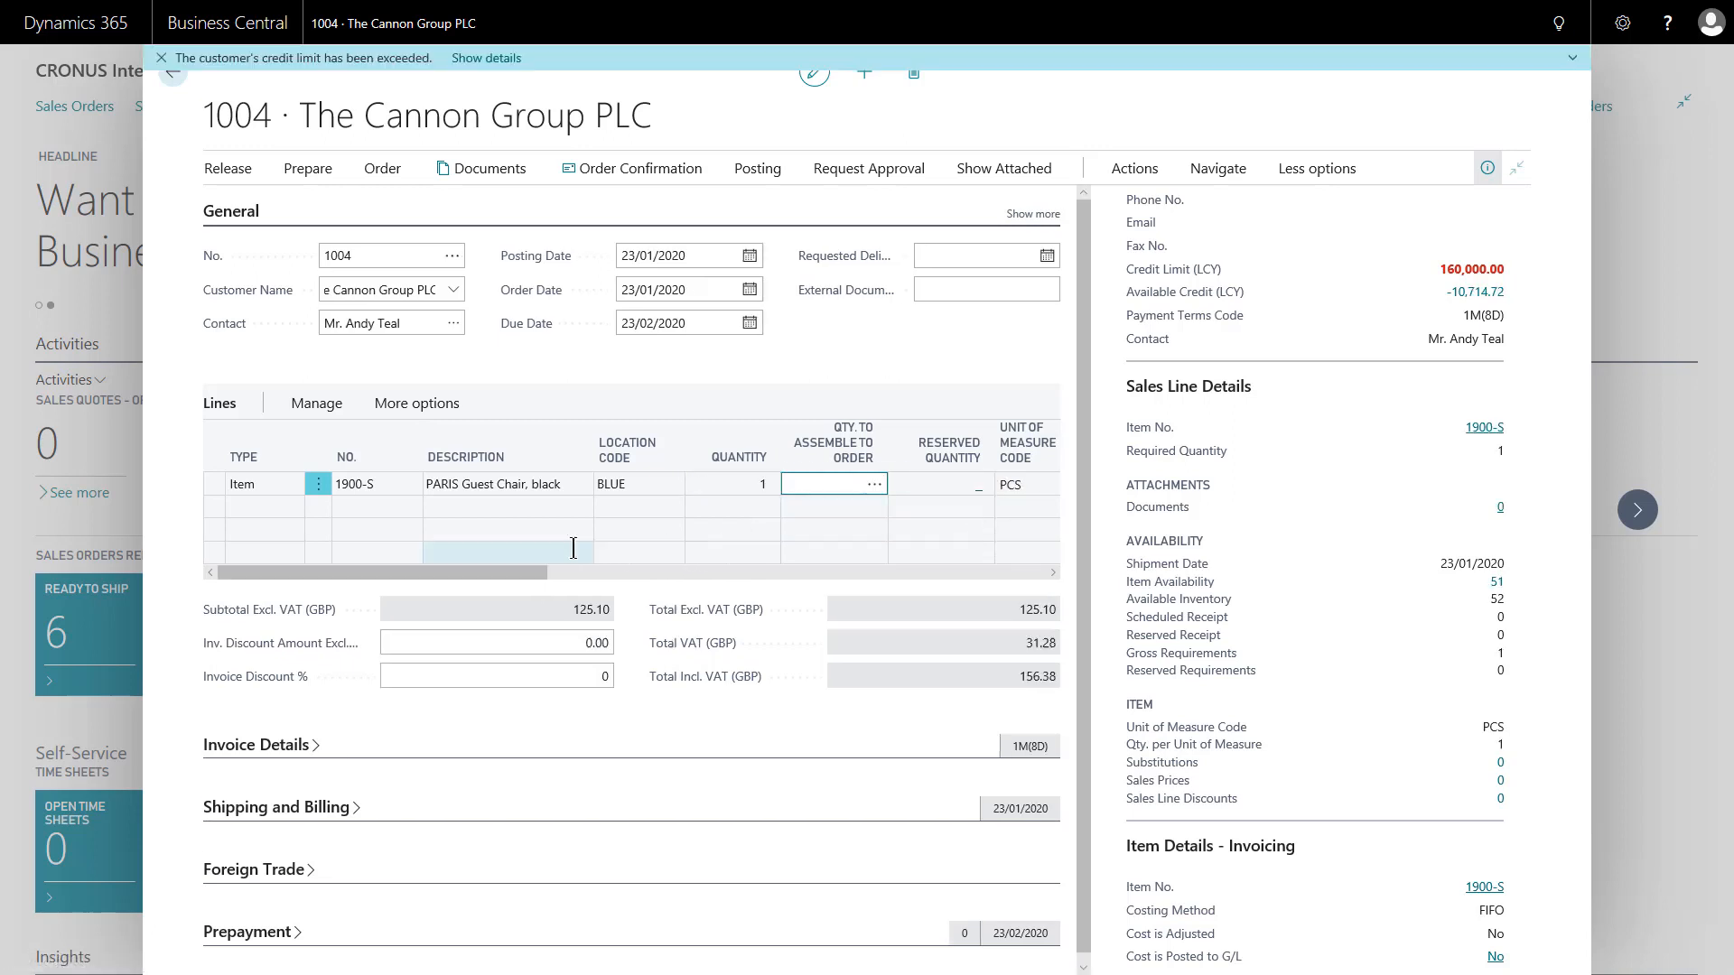
Step: Examine the line's unit price, line amount, discount, and quantity to ship and invoice columns
drag(491, 599, 545, 603)
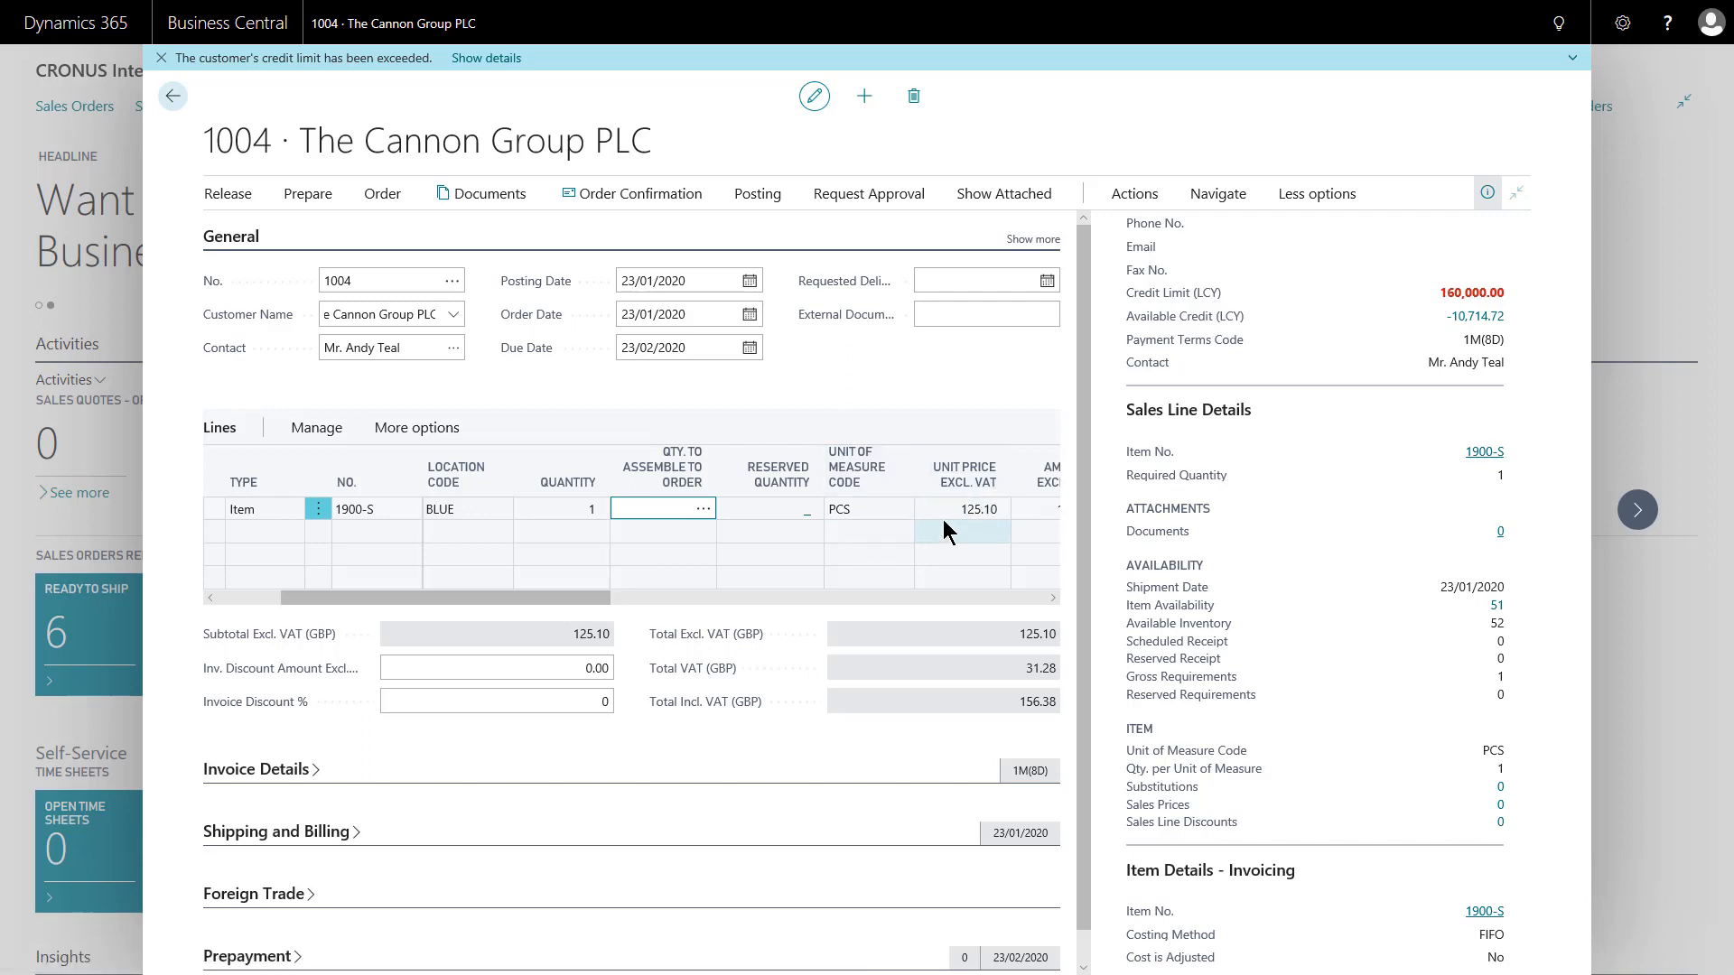
drag(593, 600, 770, 605)
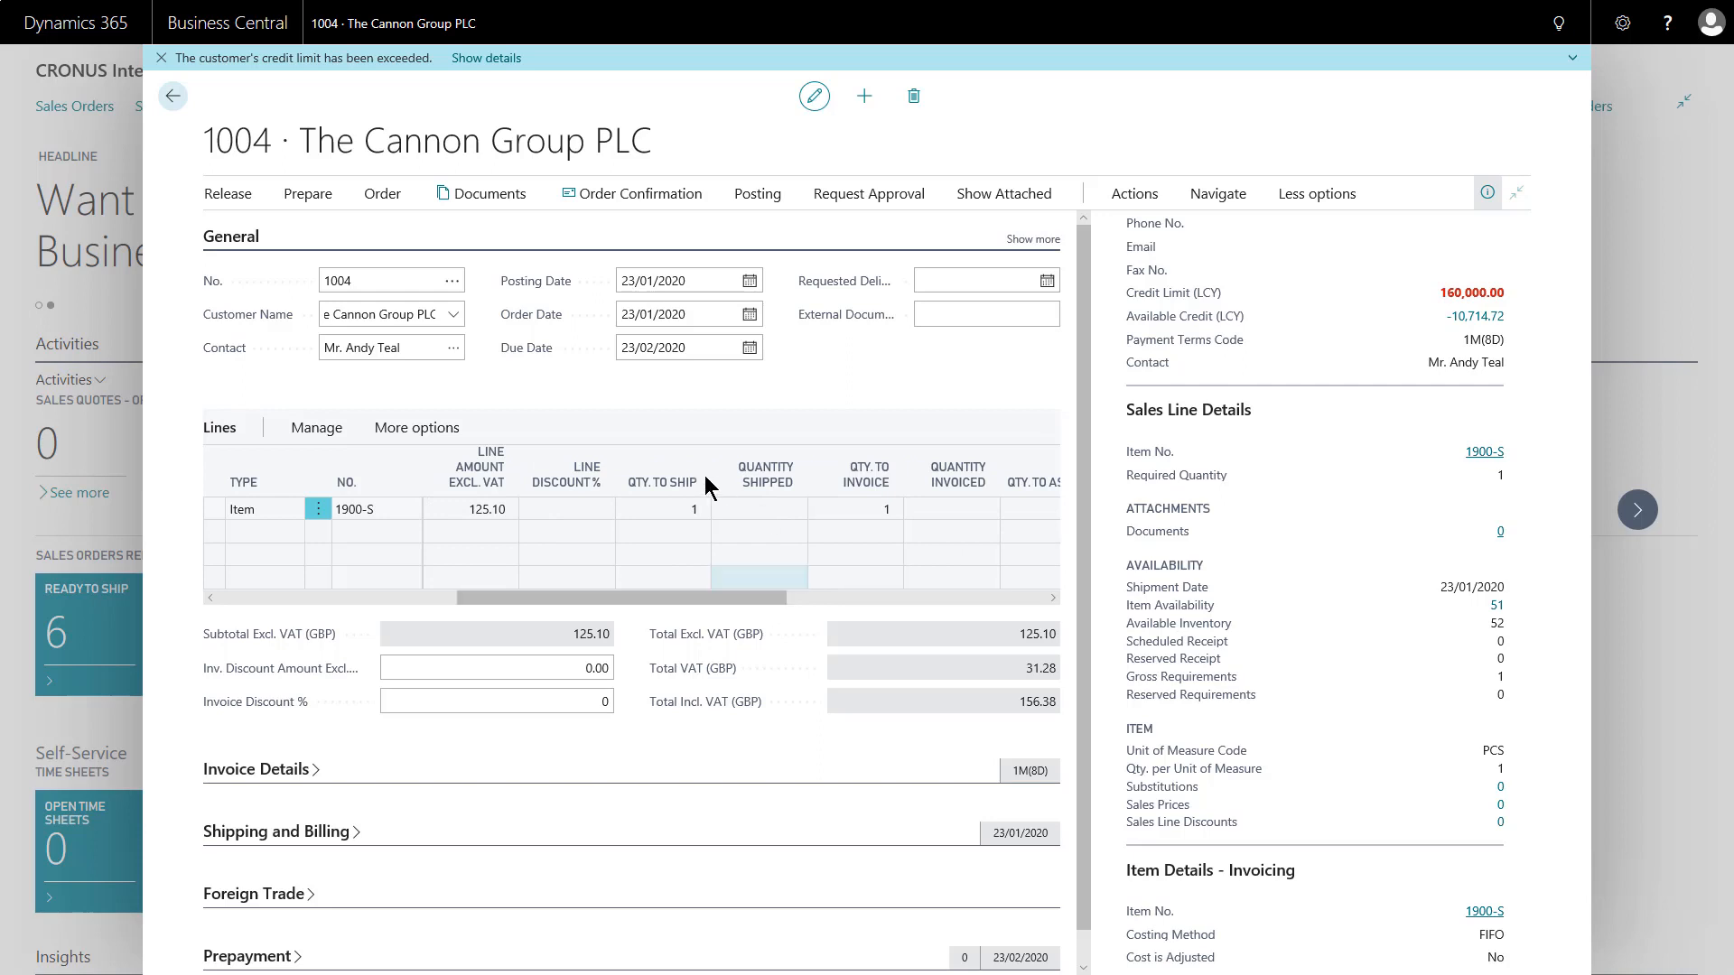
click(668, 509)
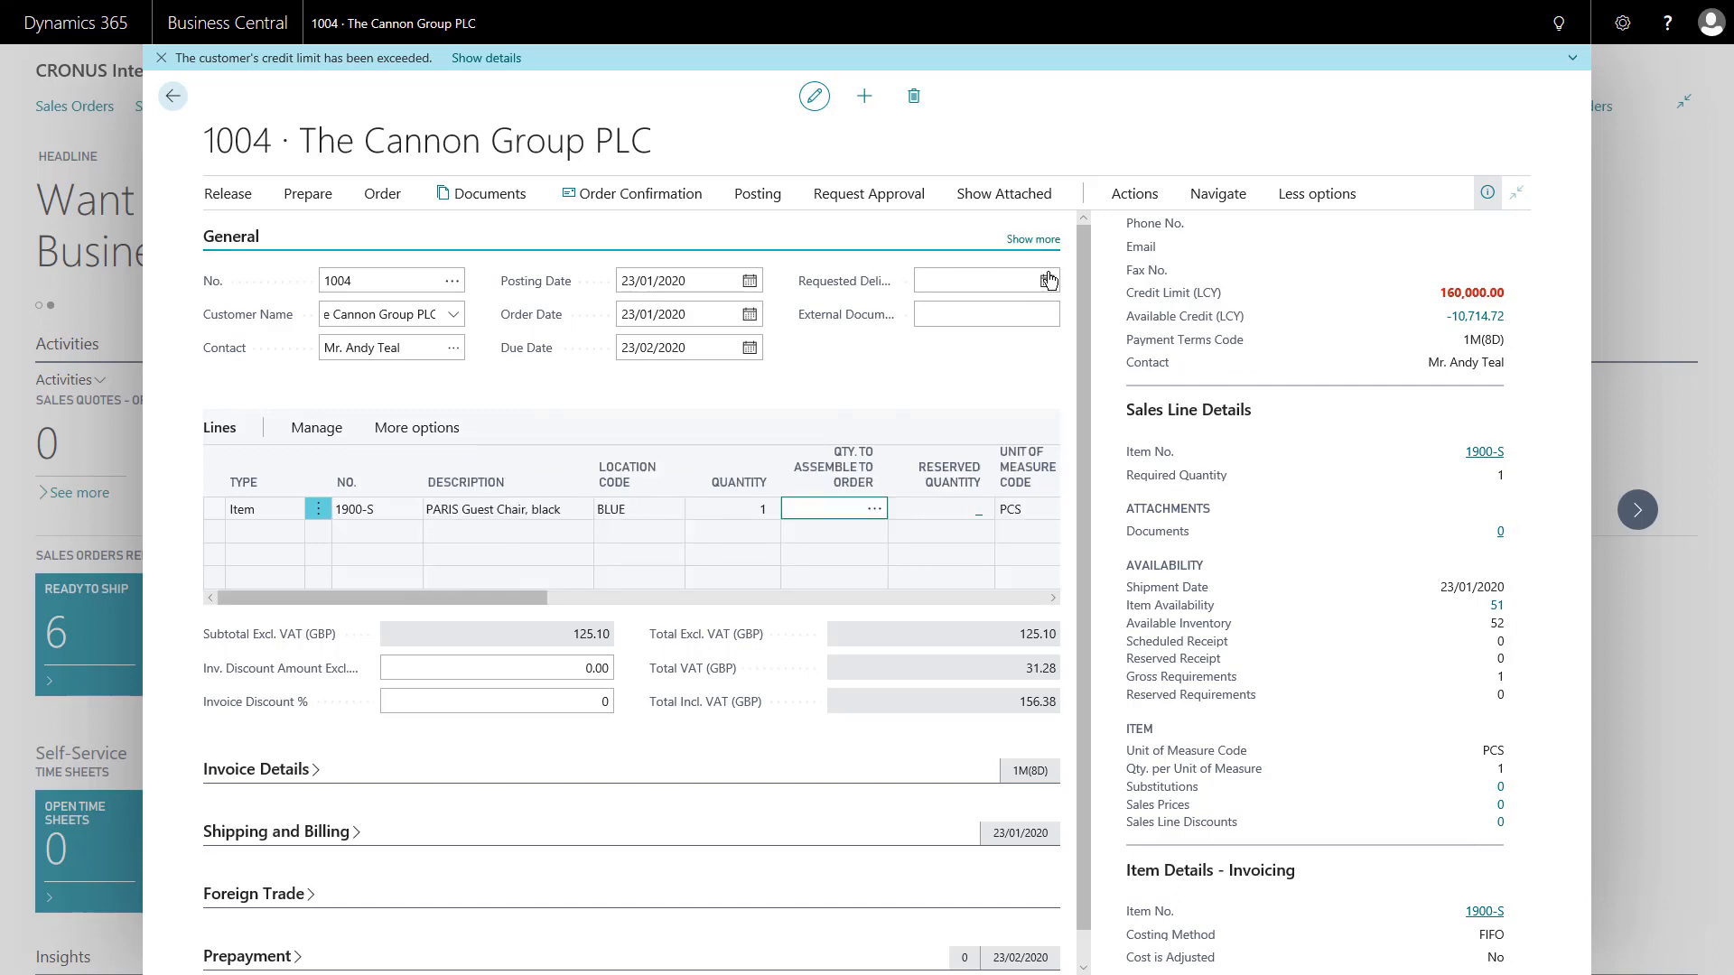
Step: Preview the printable order confirmation for sales order 1004 and close the preview
click(626, 195)
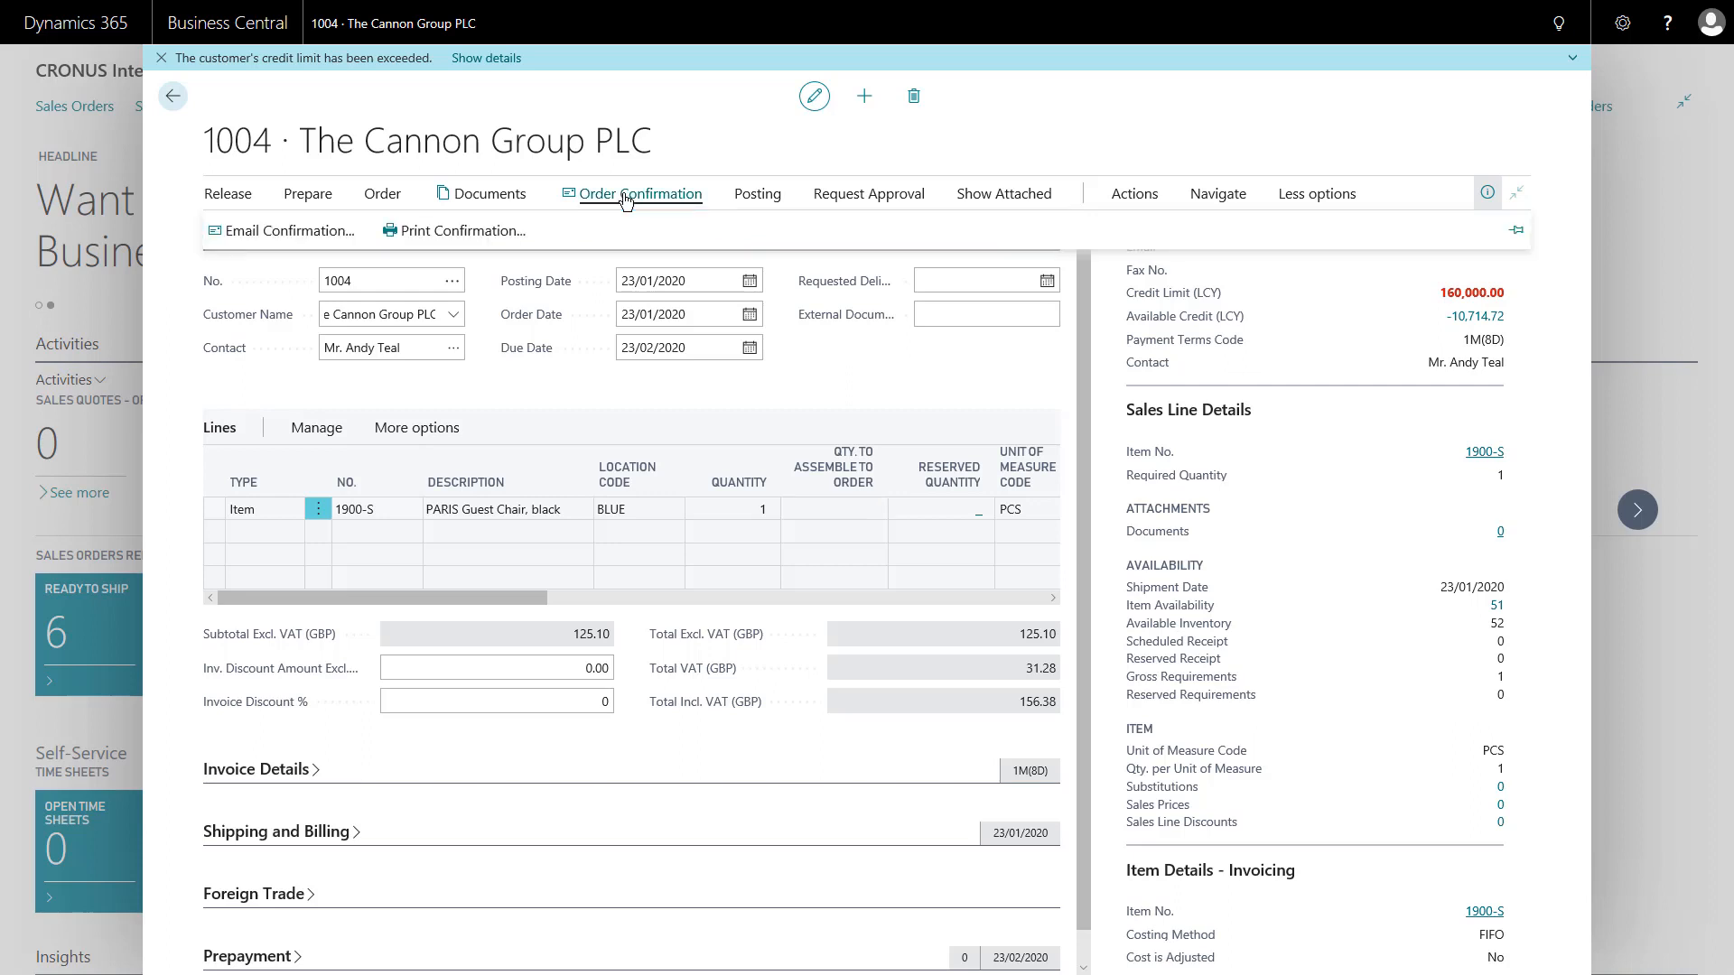
click(458, 233)
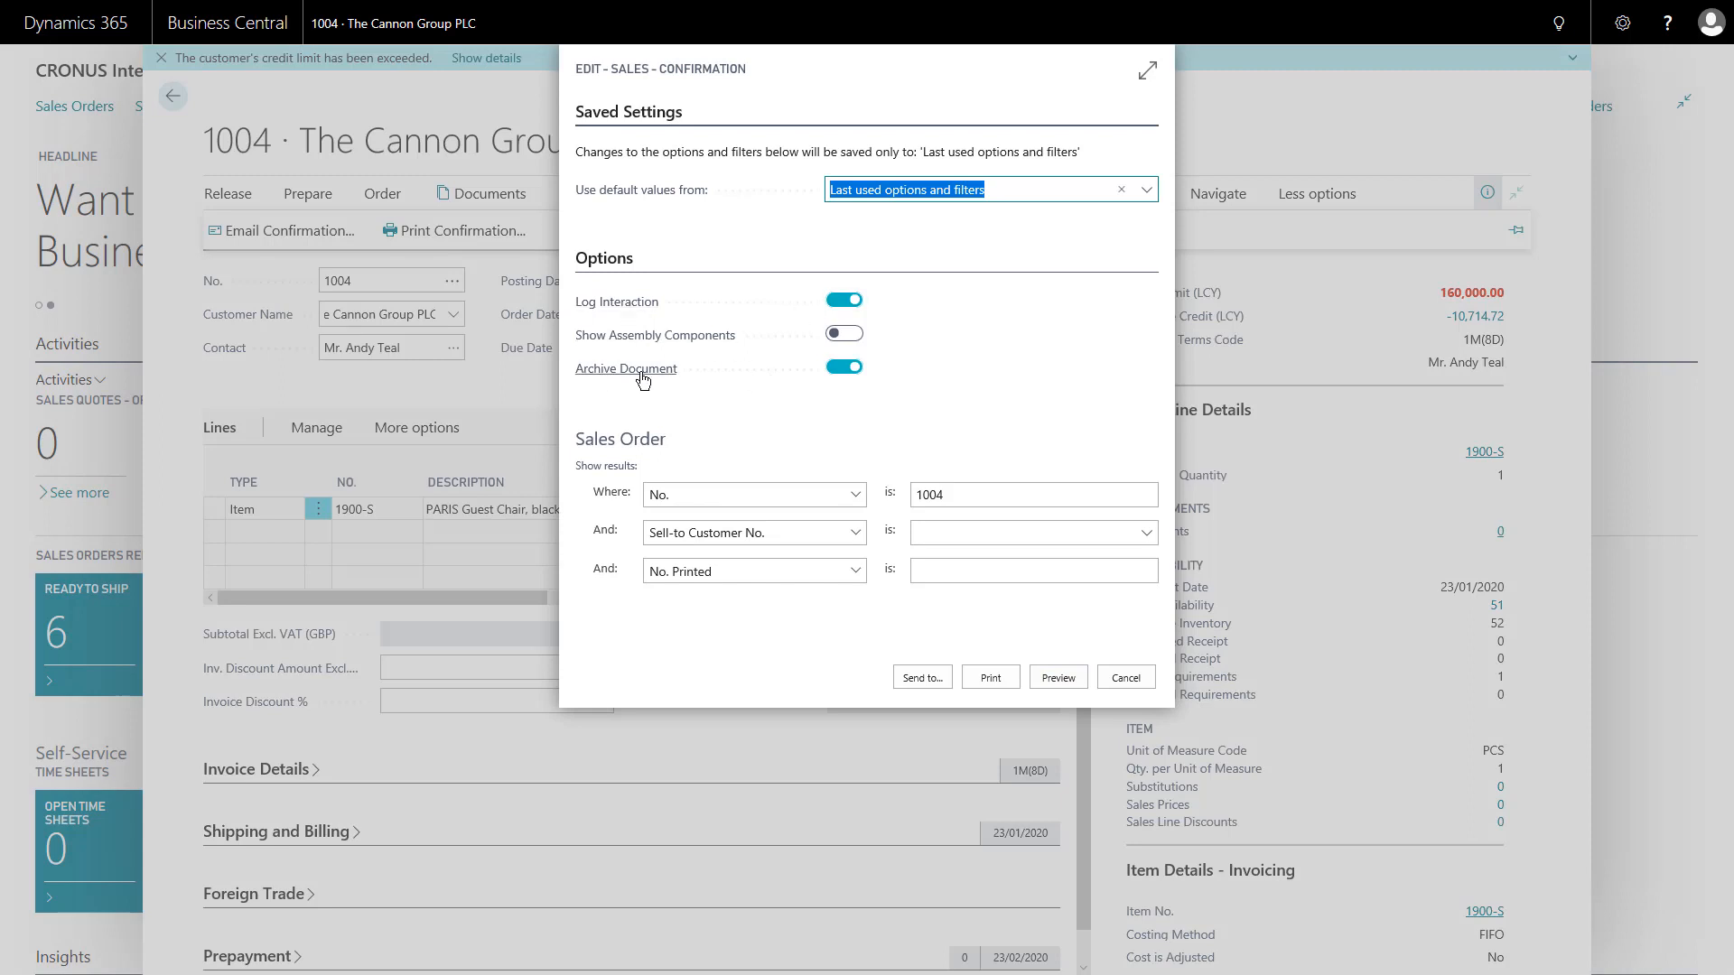
click(1058, 677)
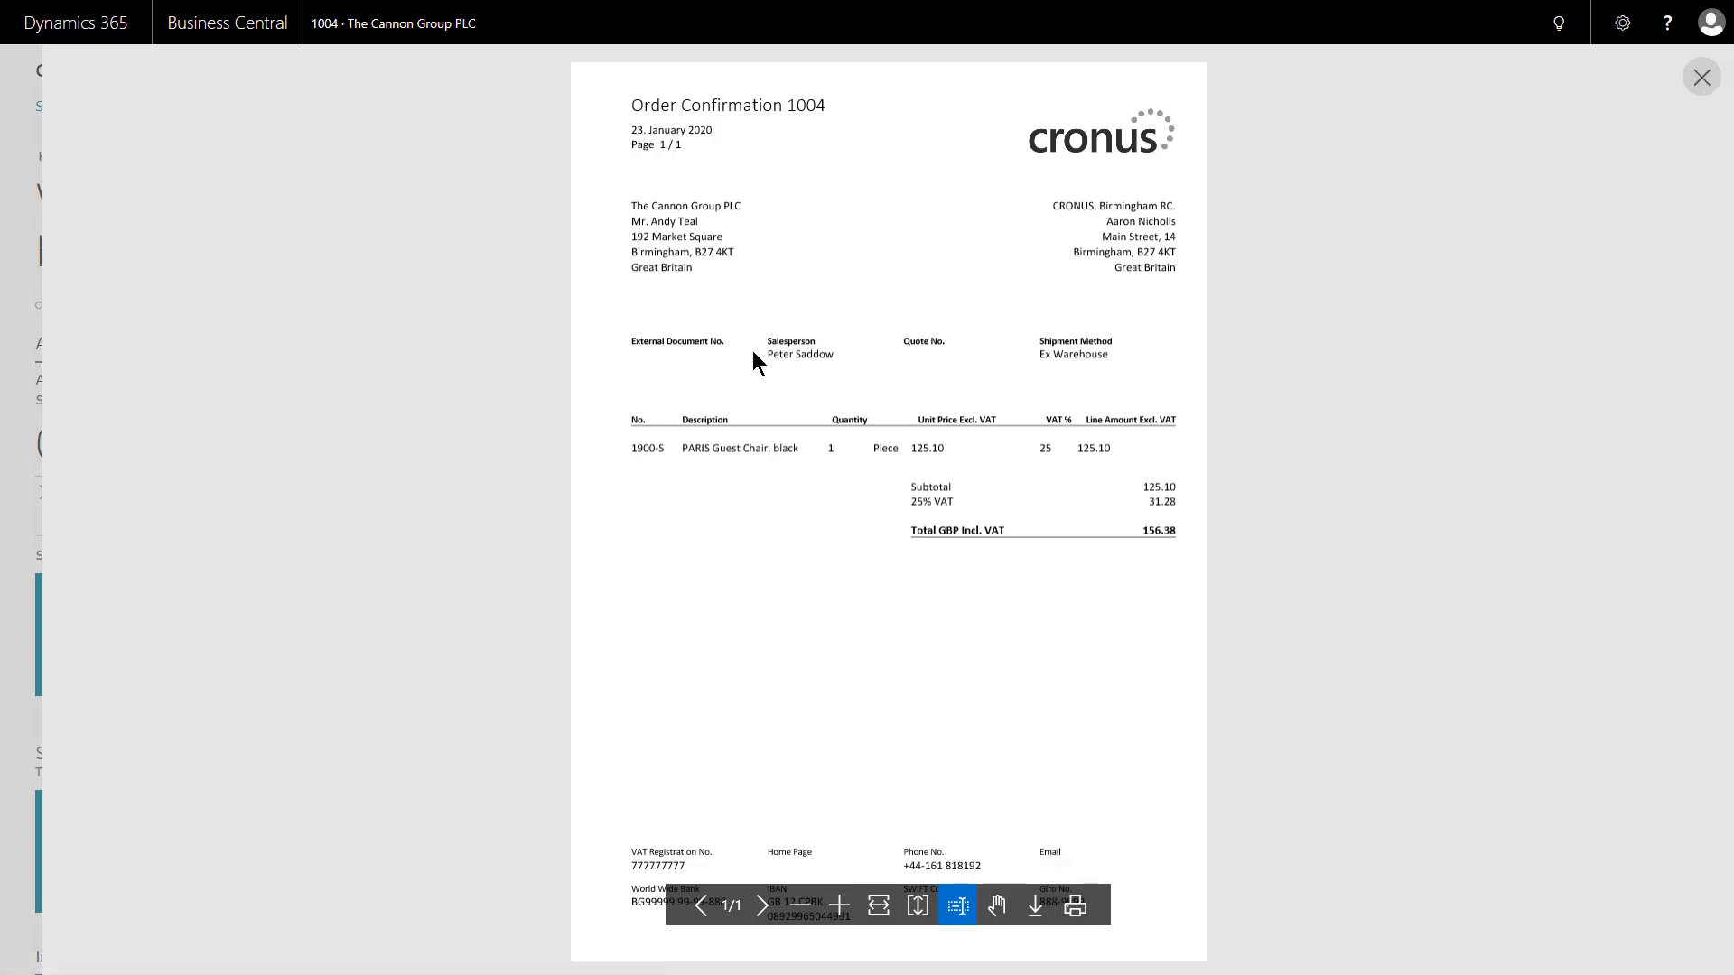
key(Escape)
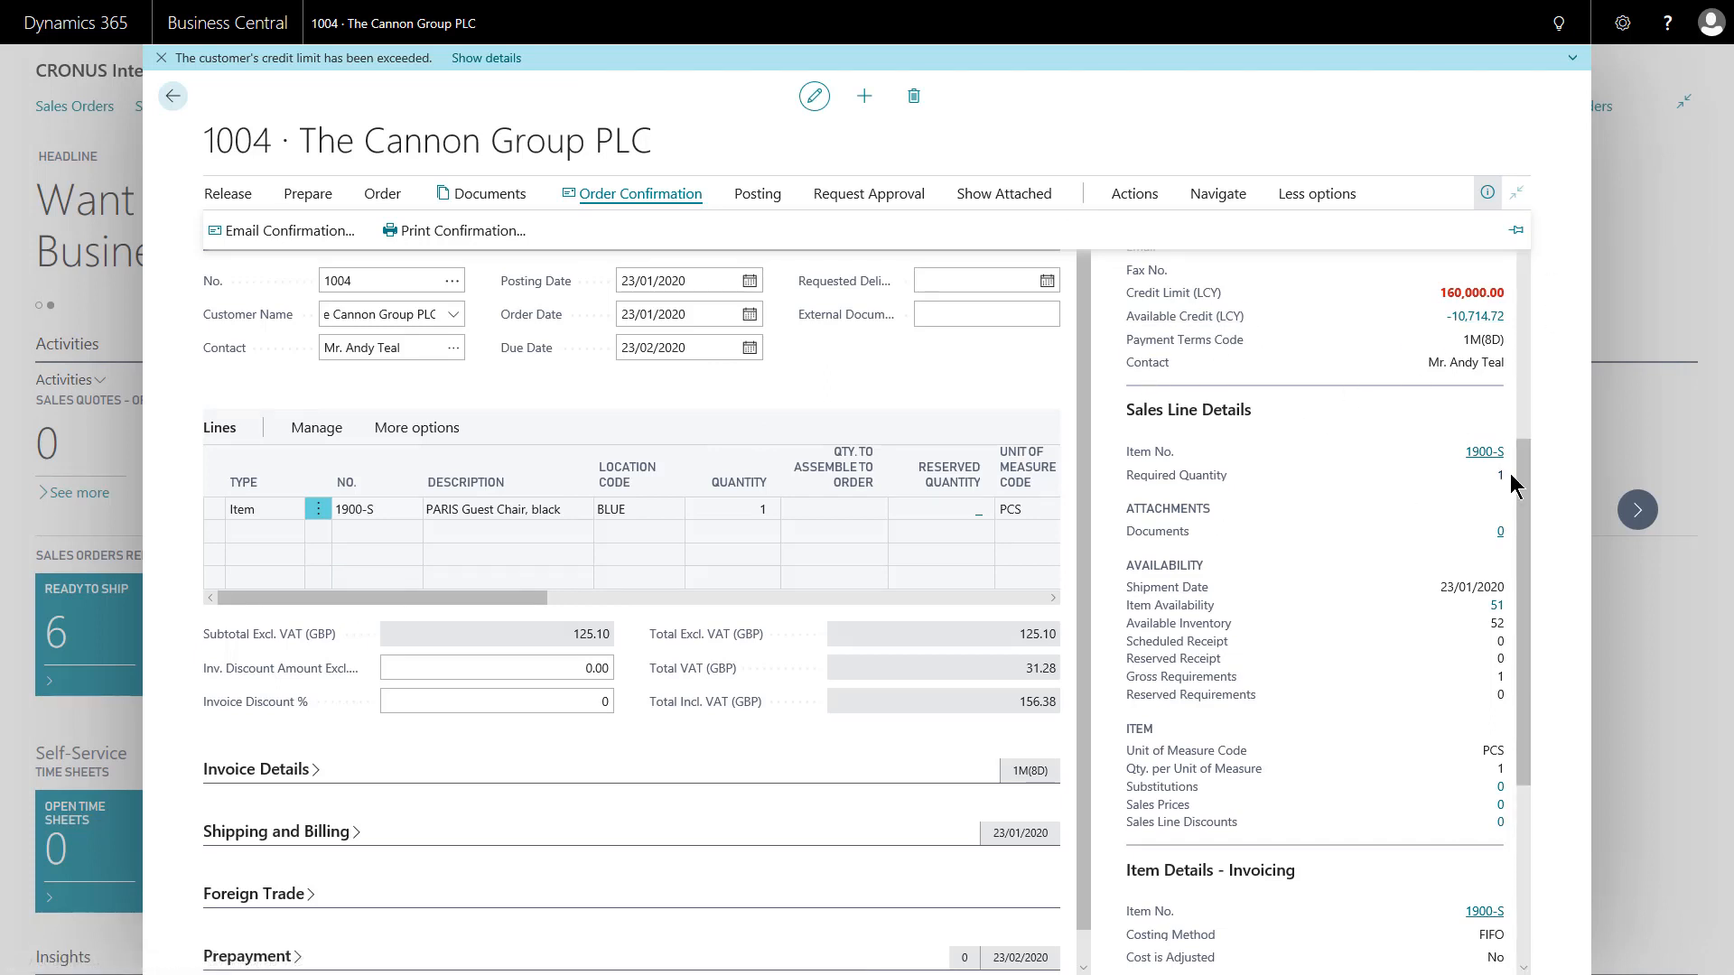
Step: Review the customer and sales line details in the FactBox pane, toggling its display, and leave the pane hidden
drag(1520, 428, 1526, 271)
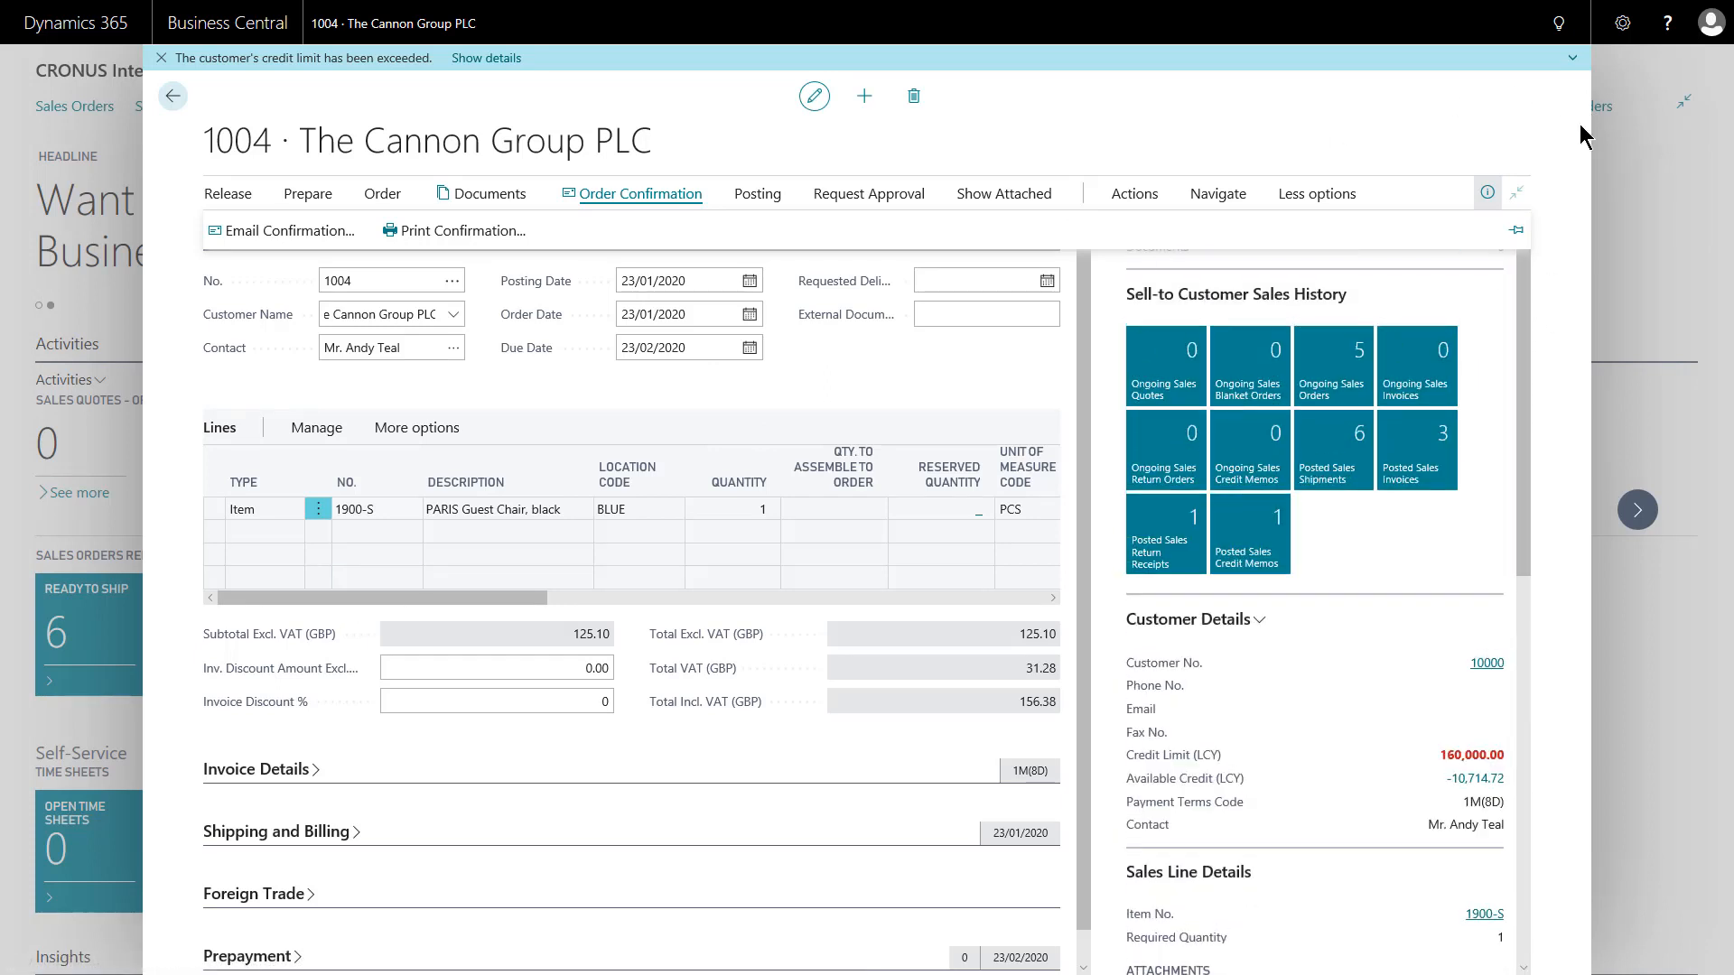
click(1487, 195)
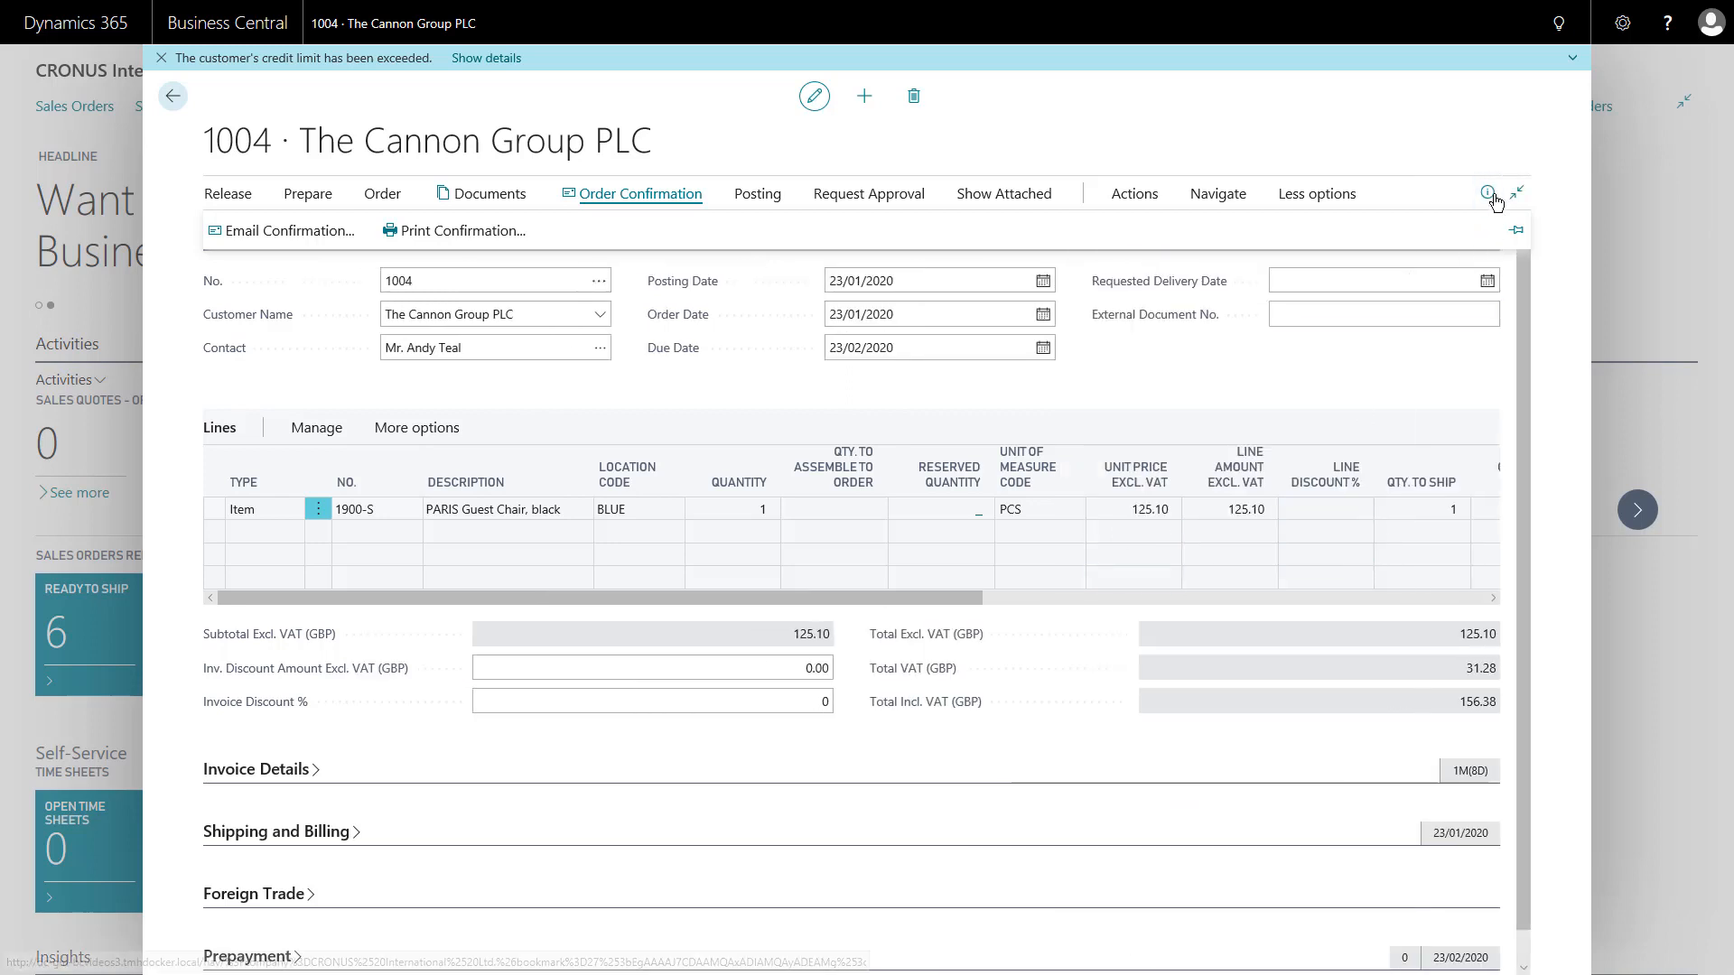
click(1487, 195)
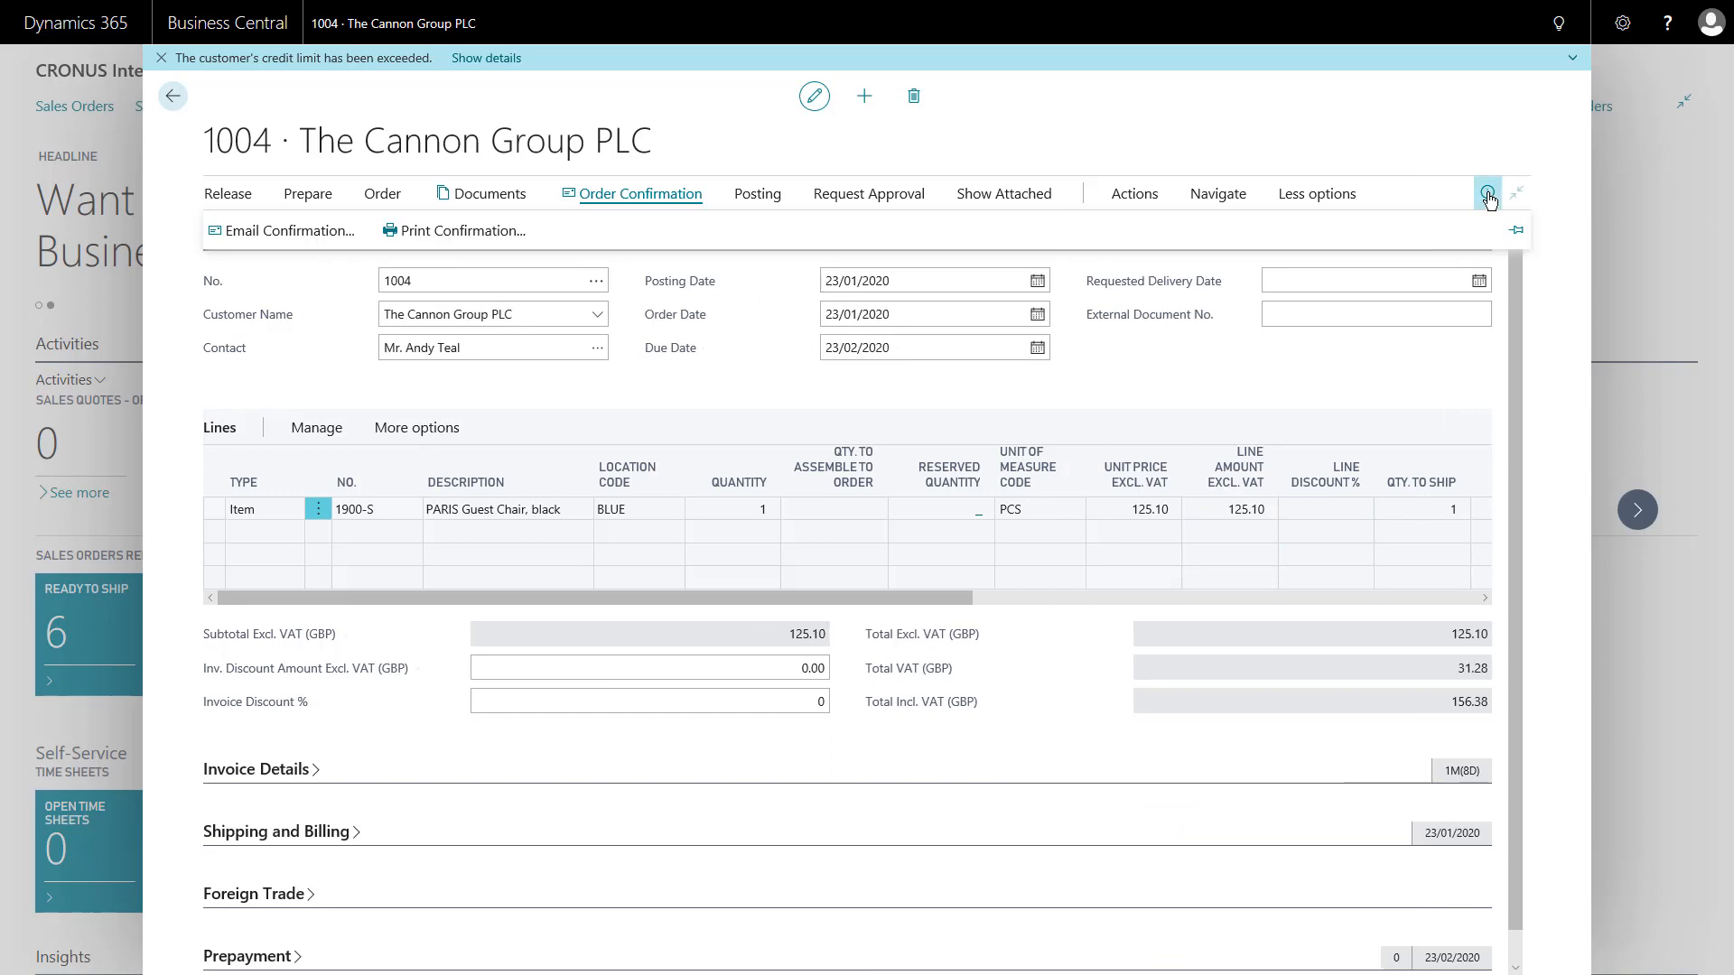
scroll(1232, 741, down, 4)
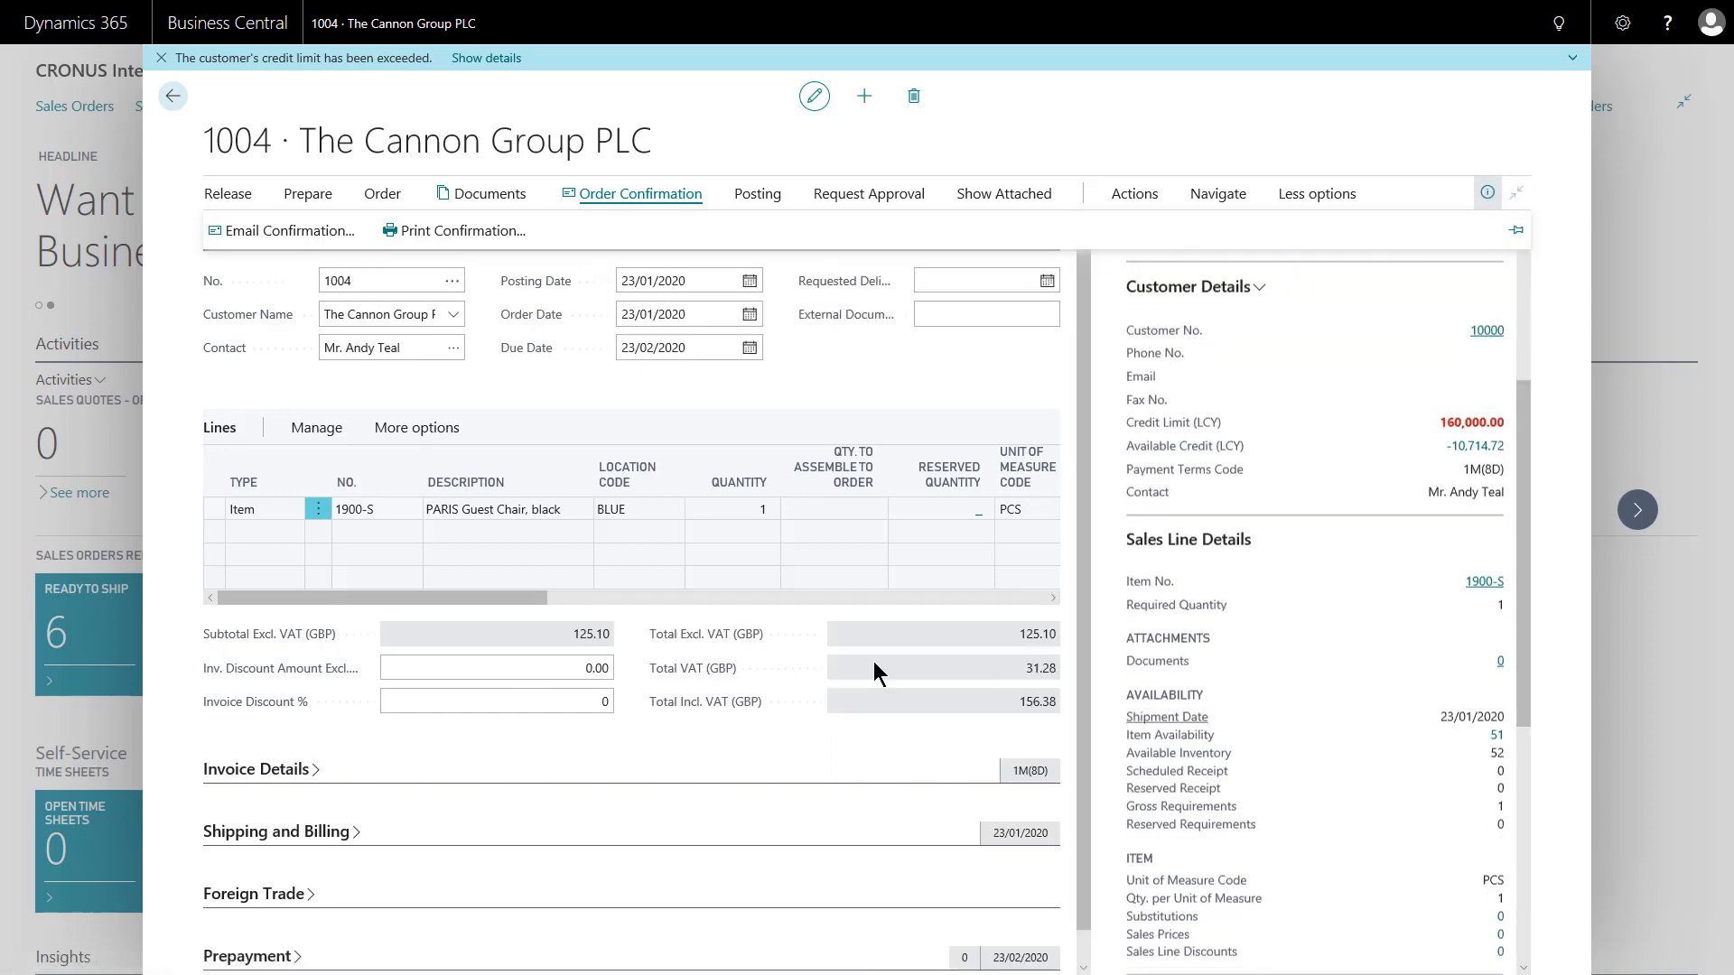
scroll(559, 512, down, 1)
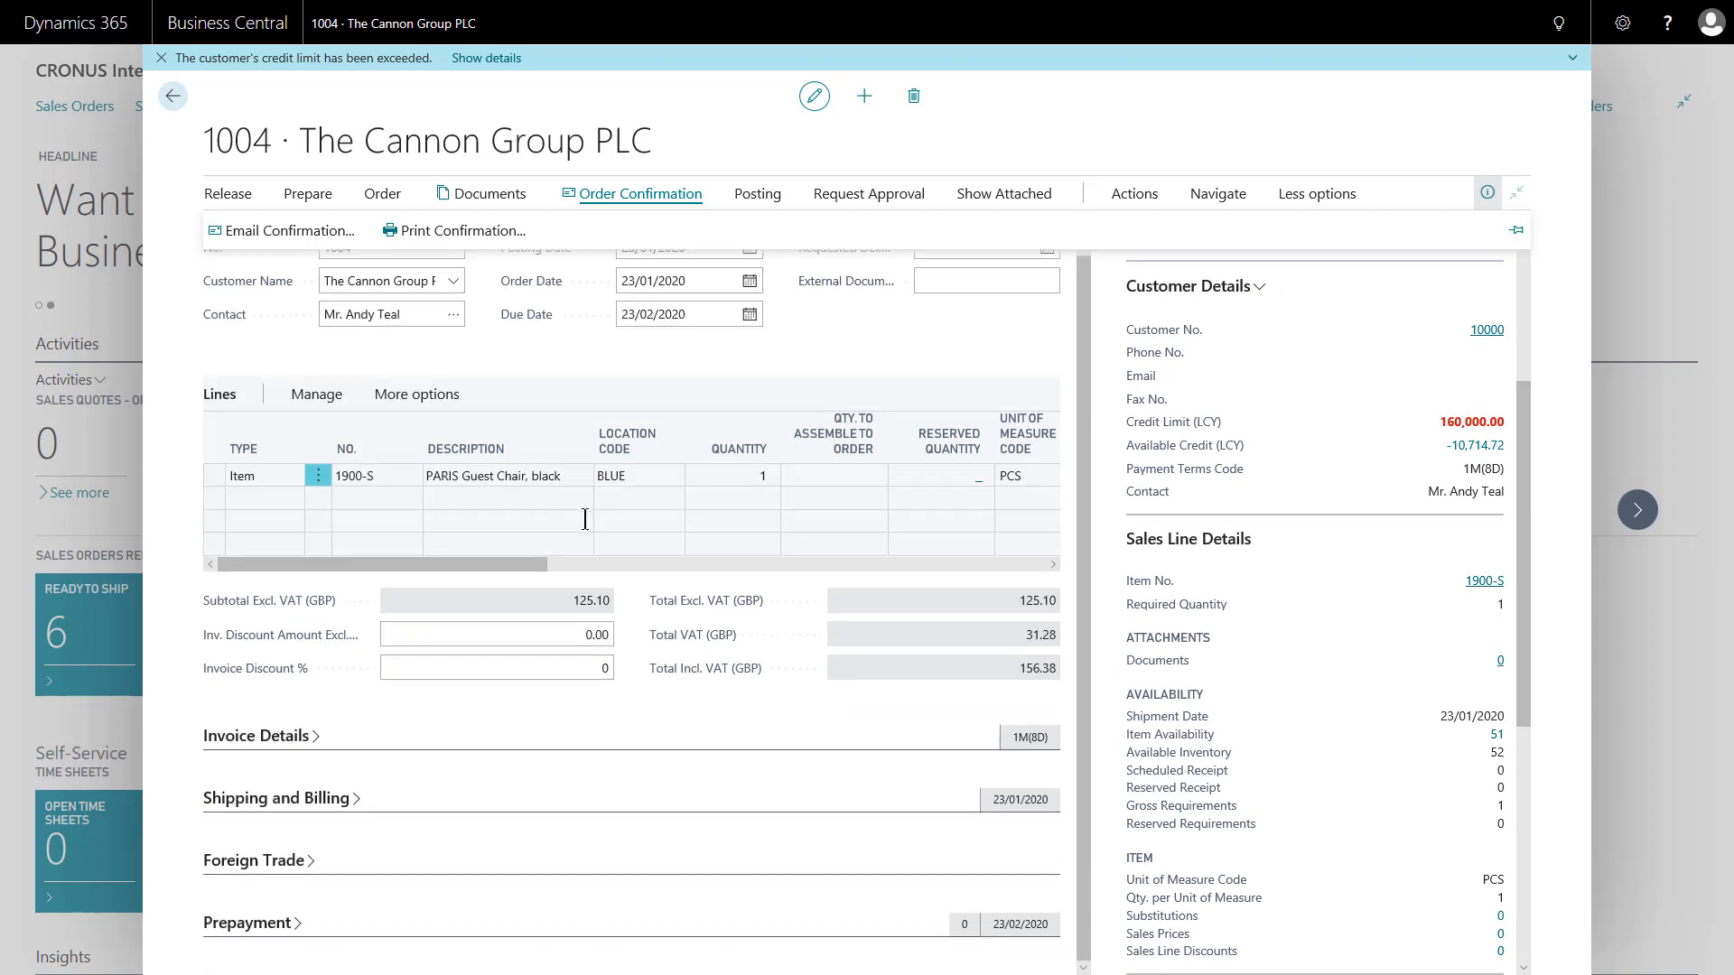
click(1487, 193)
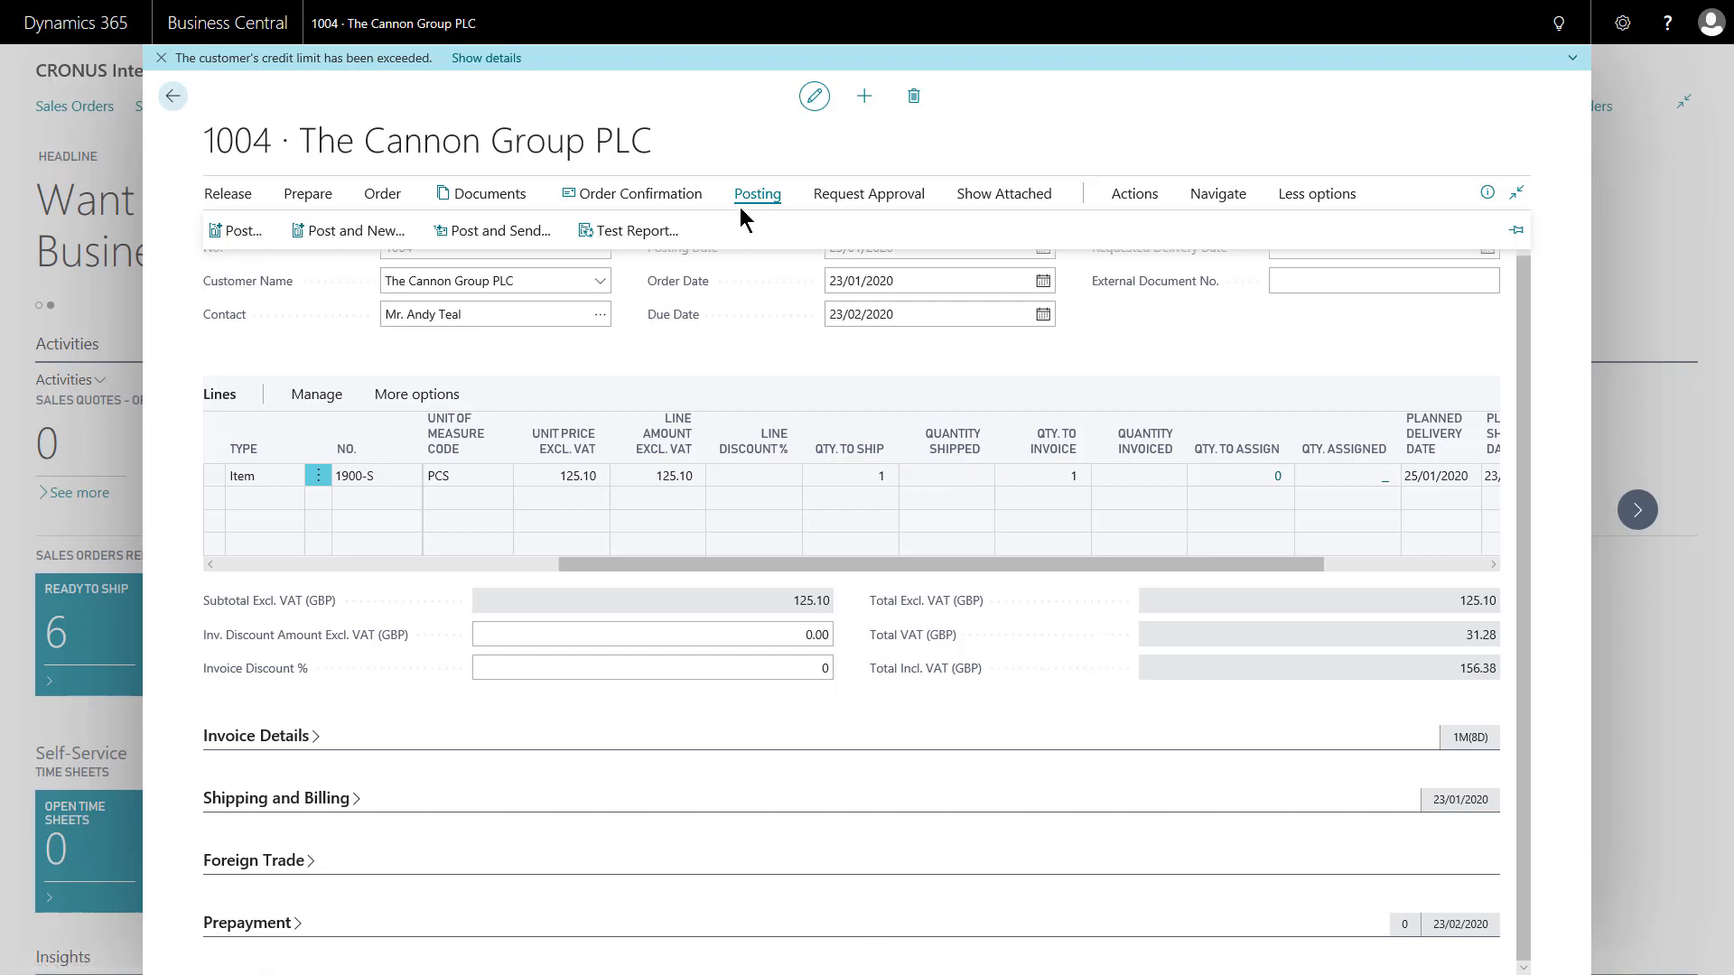
Step: Post the sales order for The Cannon Group PLC with the Ship option only
click(244, 237)
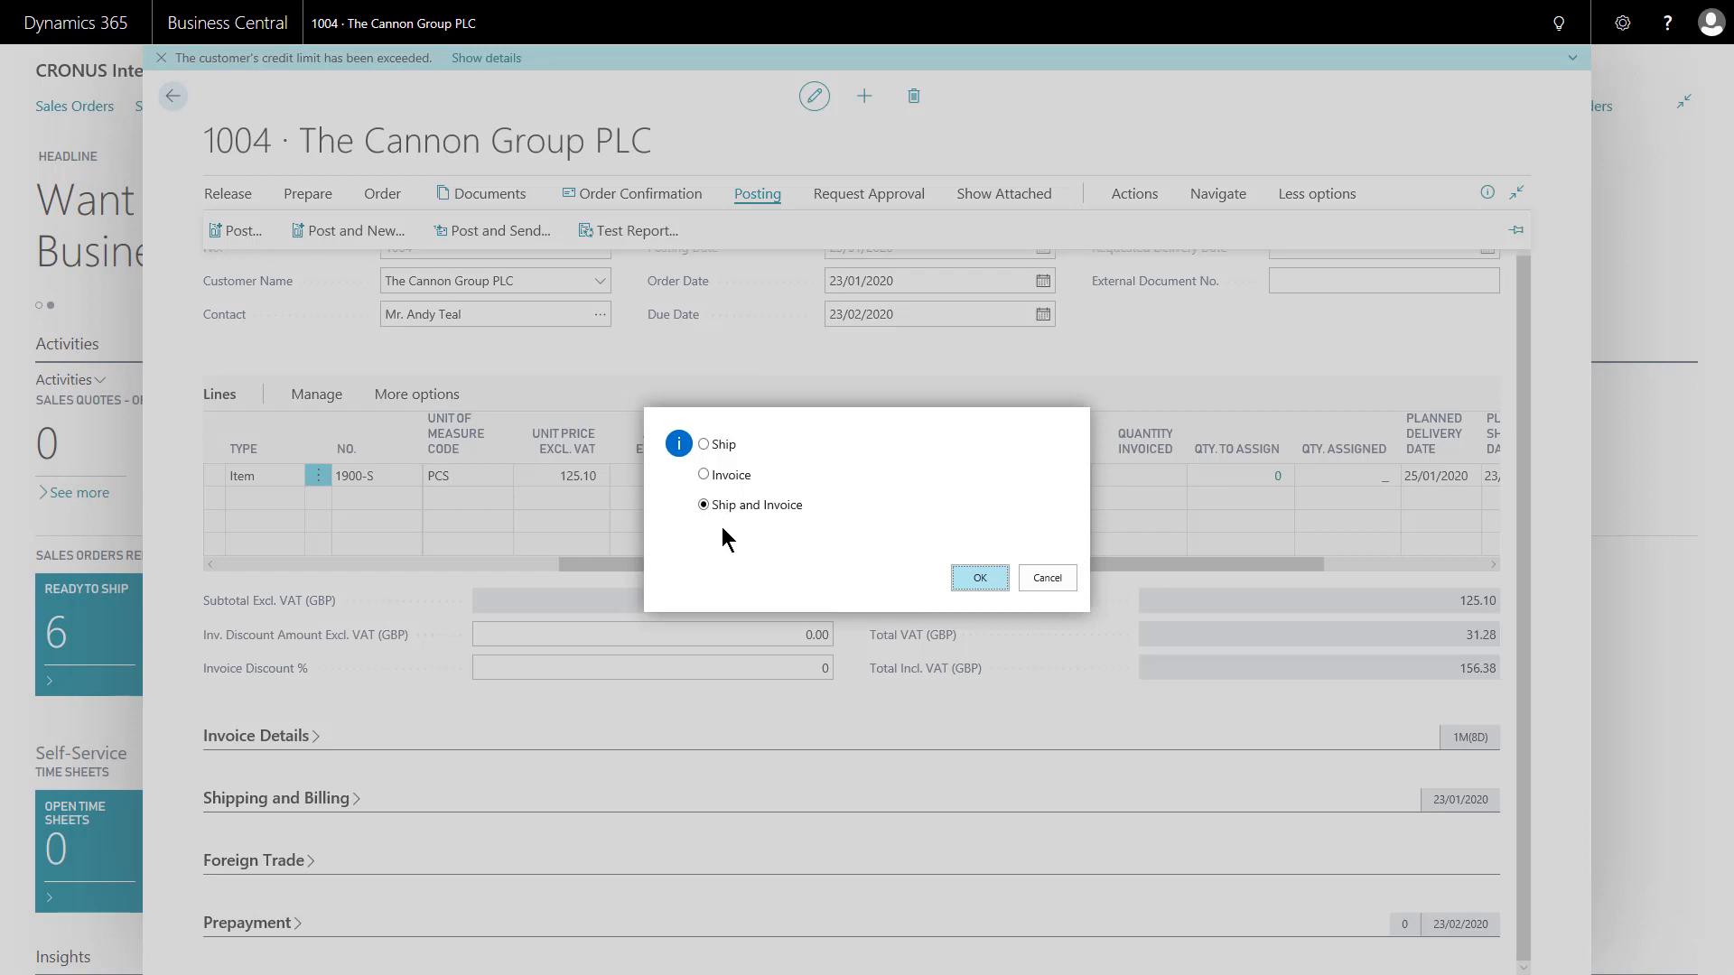
click(706, 446)
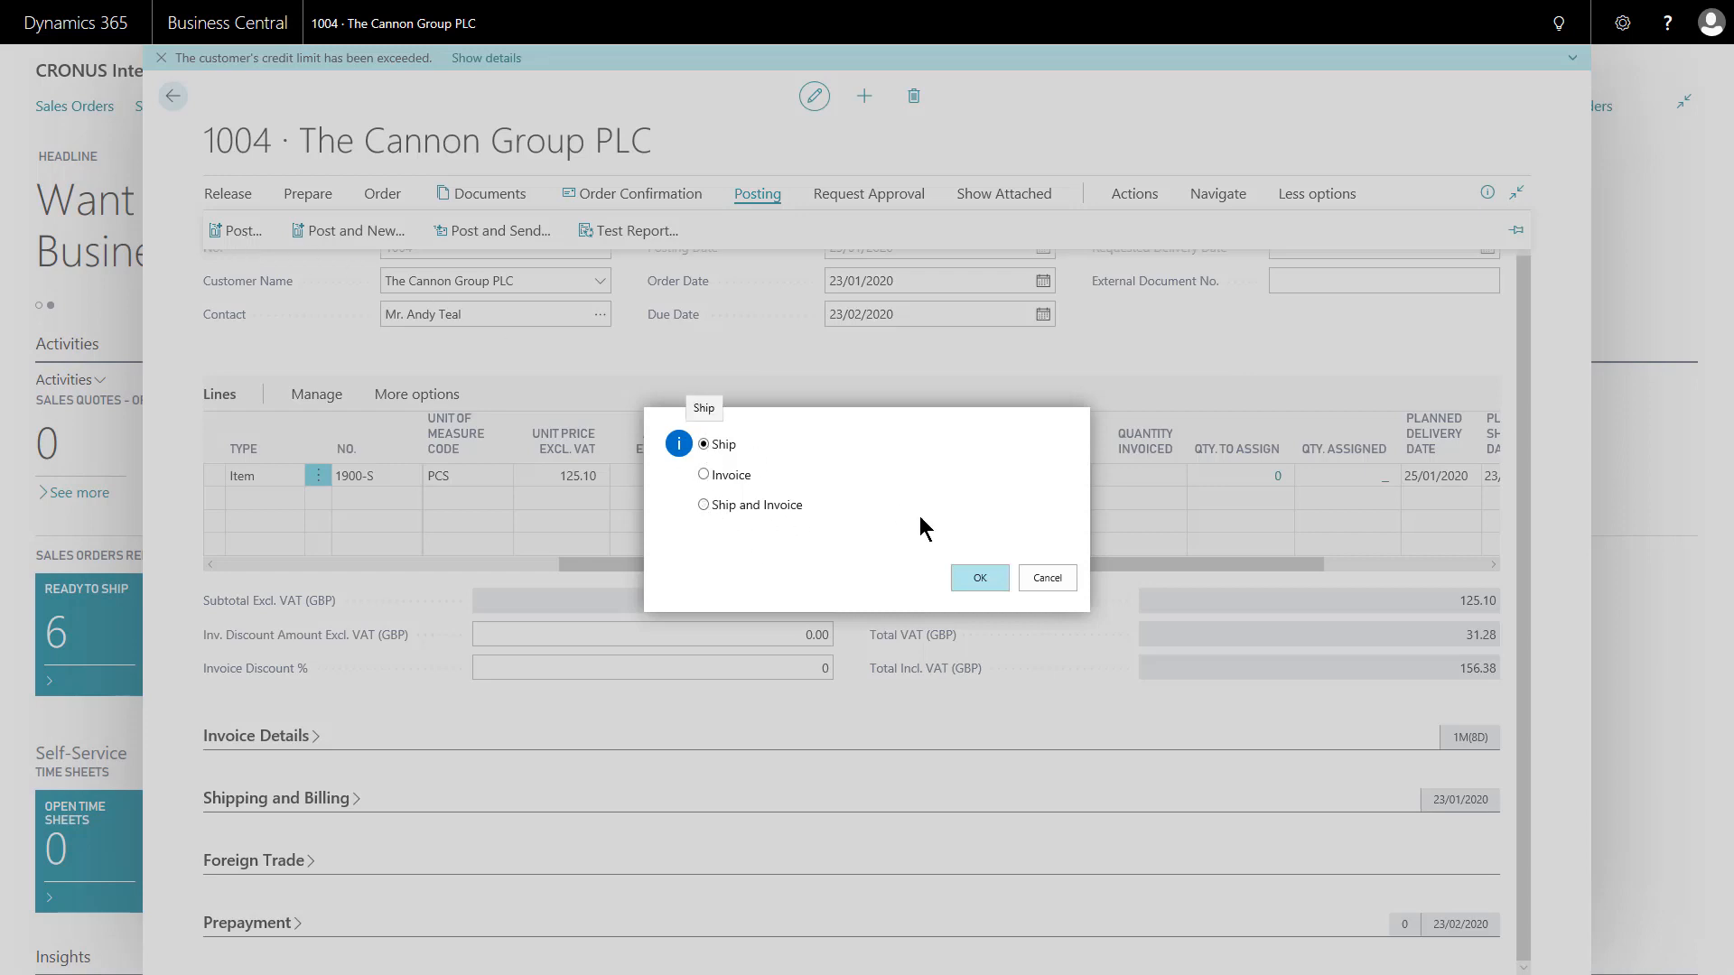
click(978, 581)
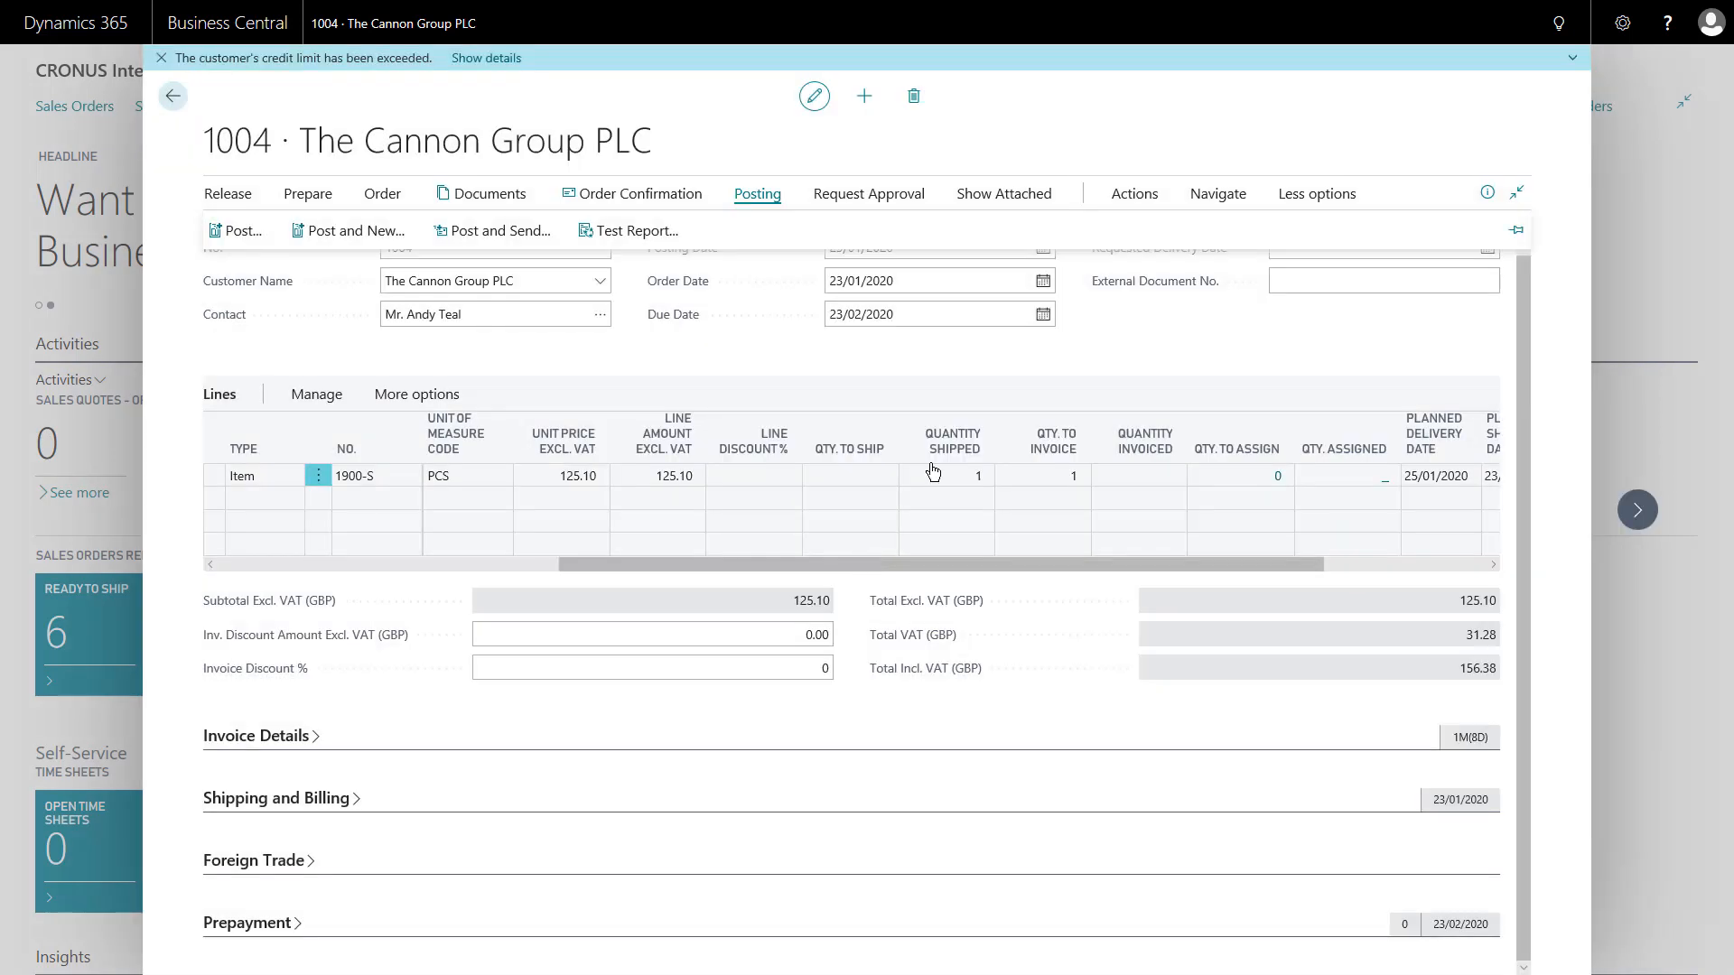
Step: Examine the item line's quantity to ship, quantity shipped, and quantity to invoice and invoiced columns
click(860, 480)
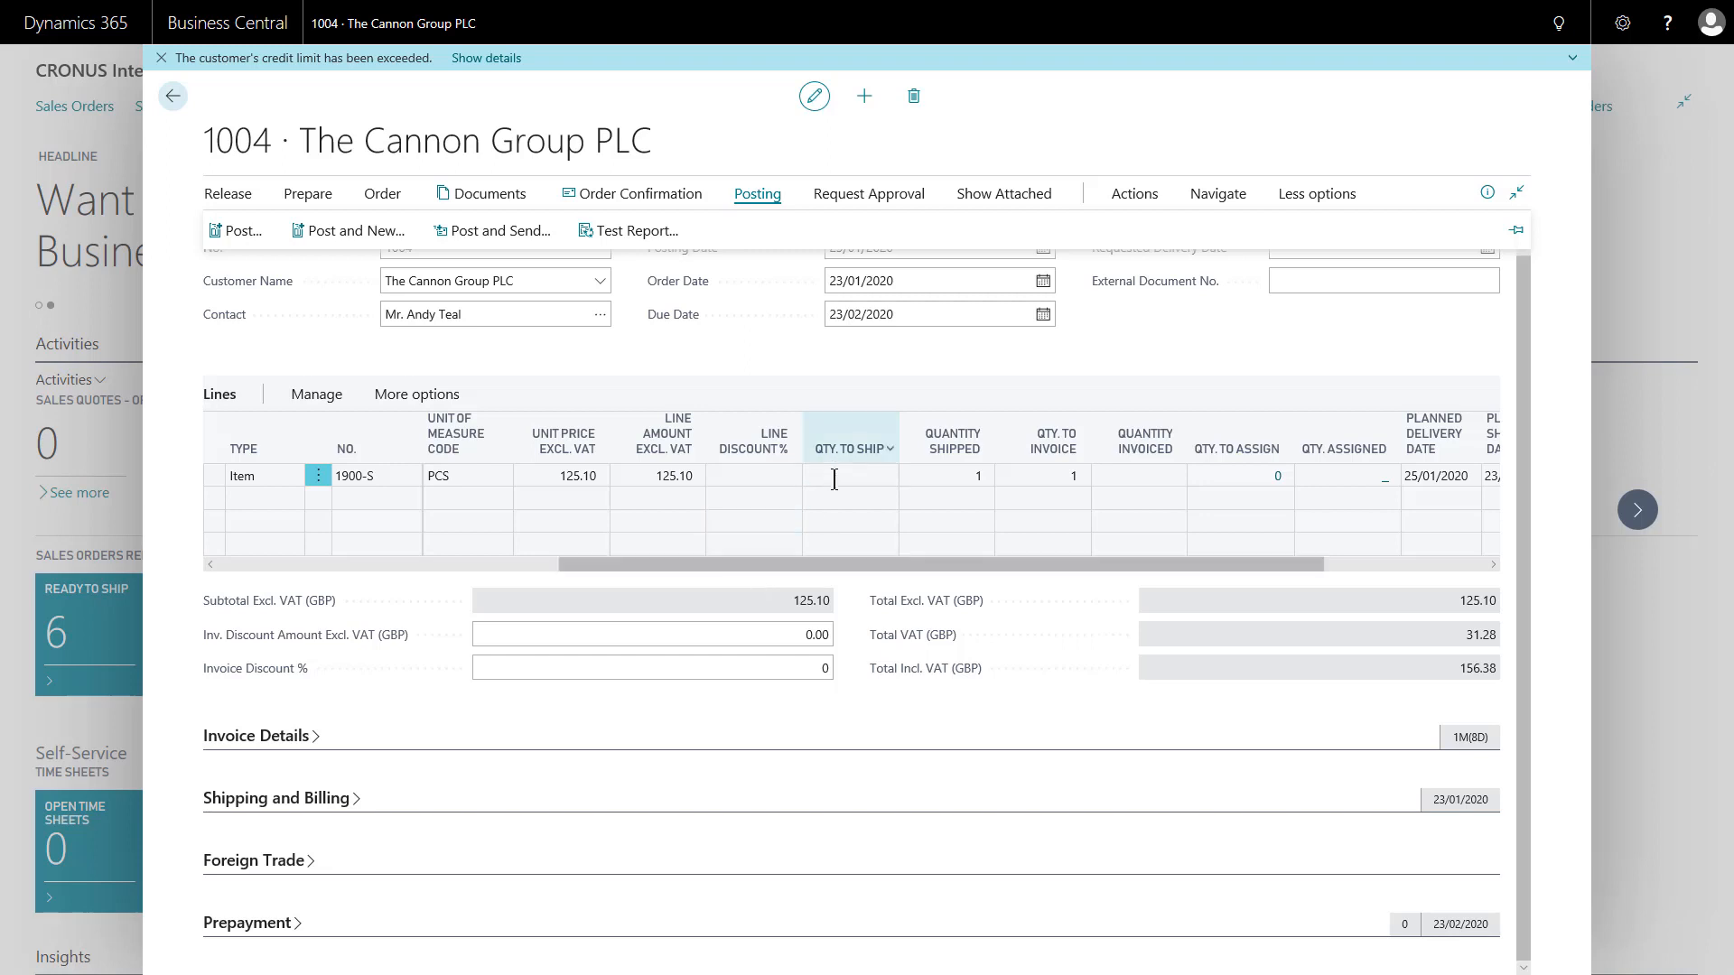
click(956, 474)
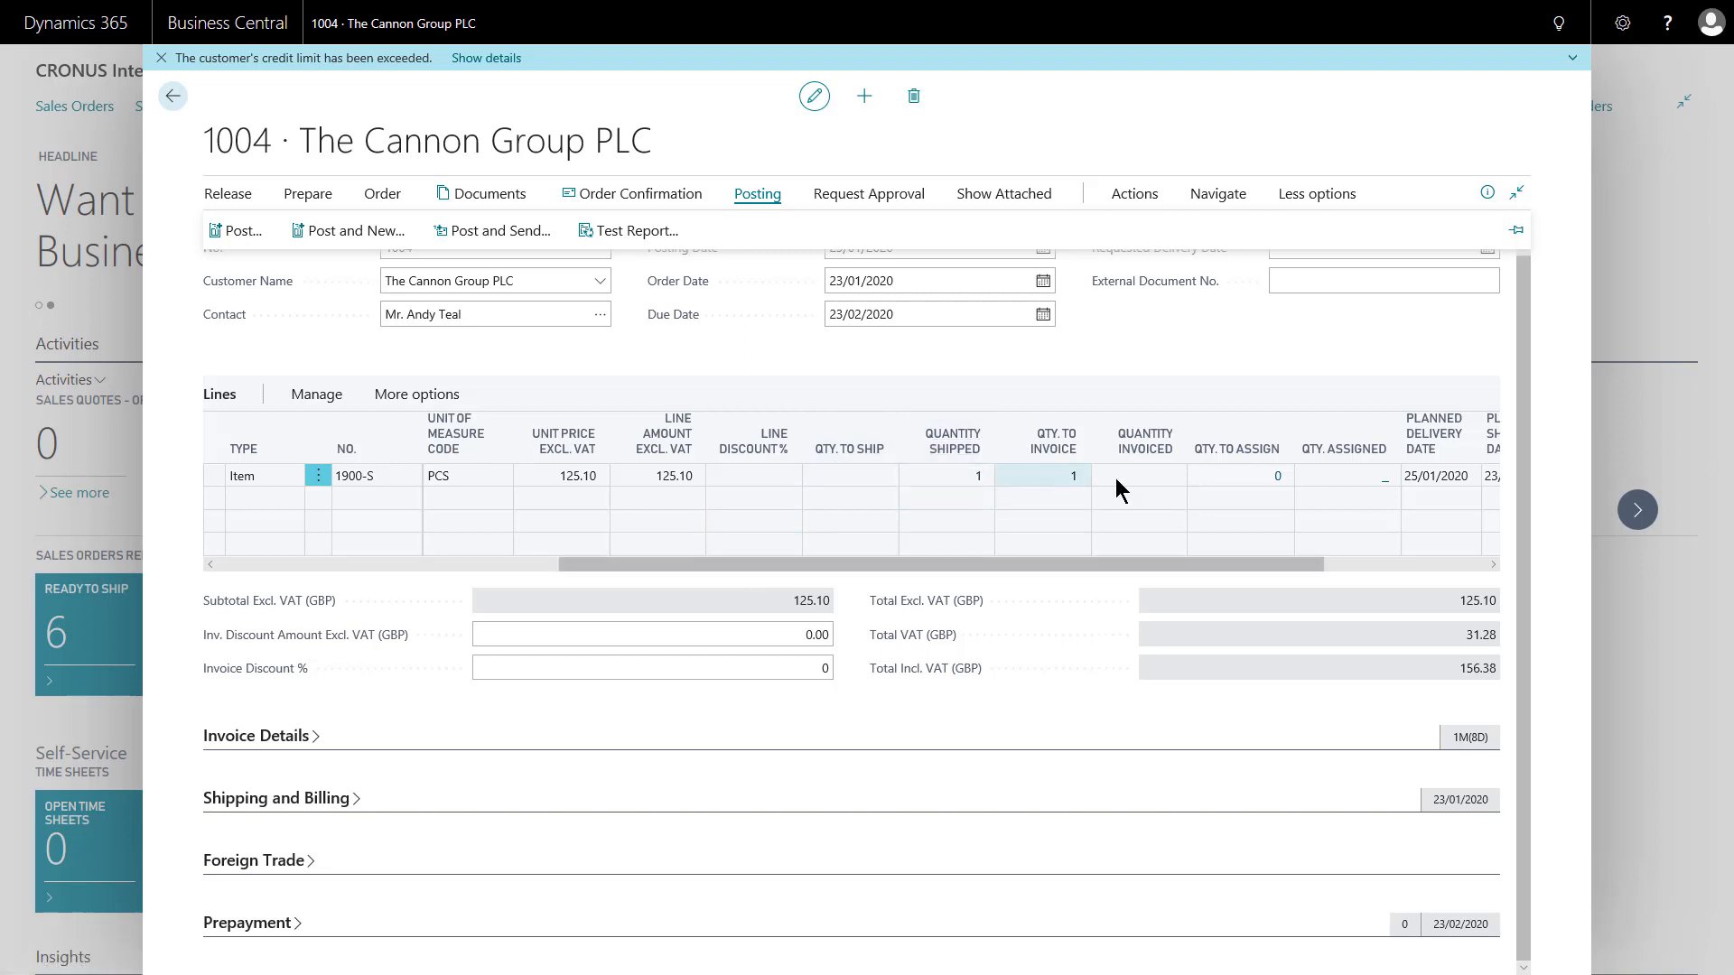
drag(1037, 562, 735, 567)
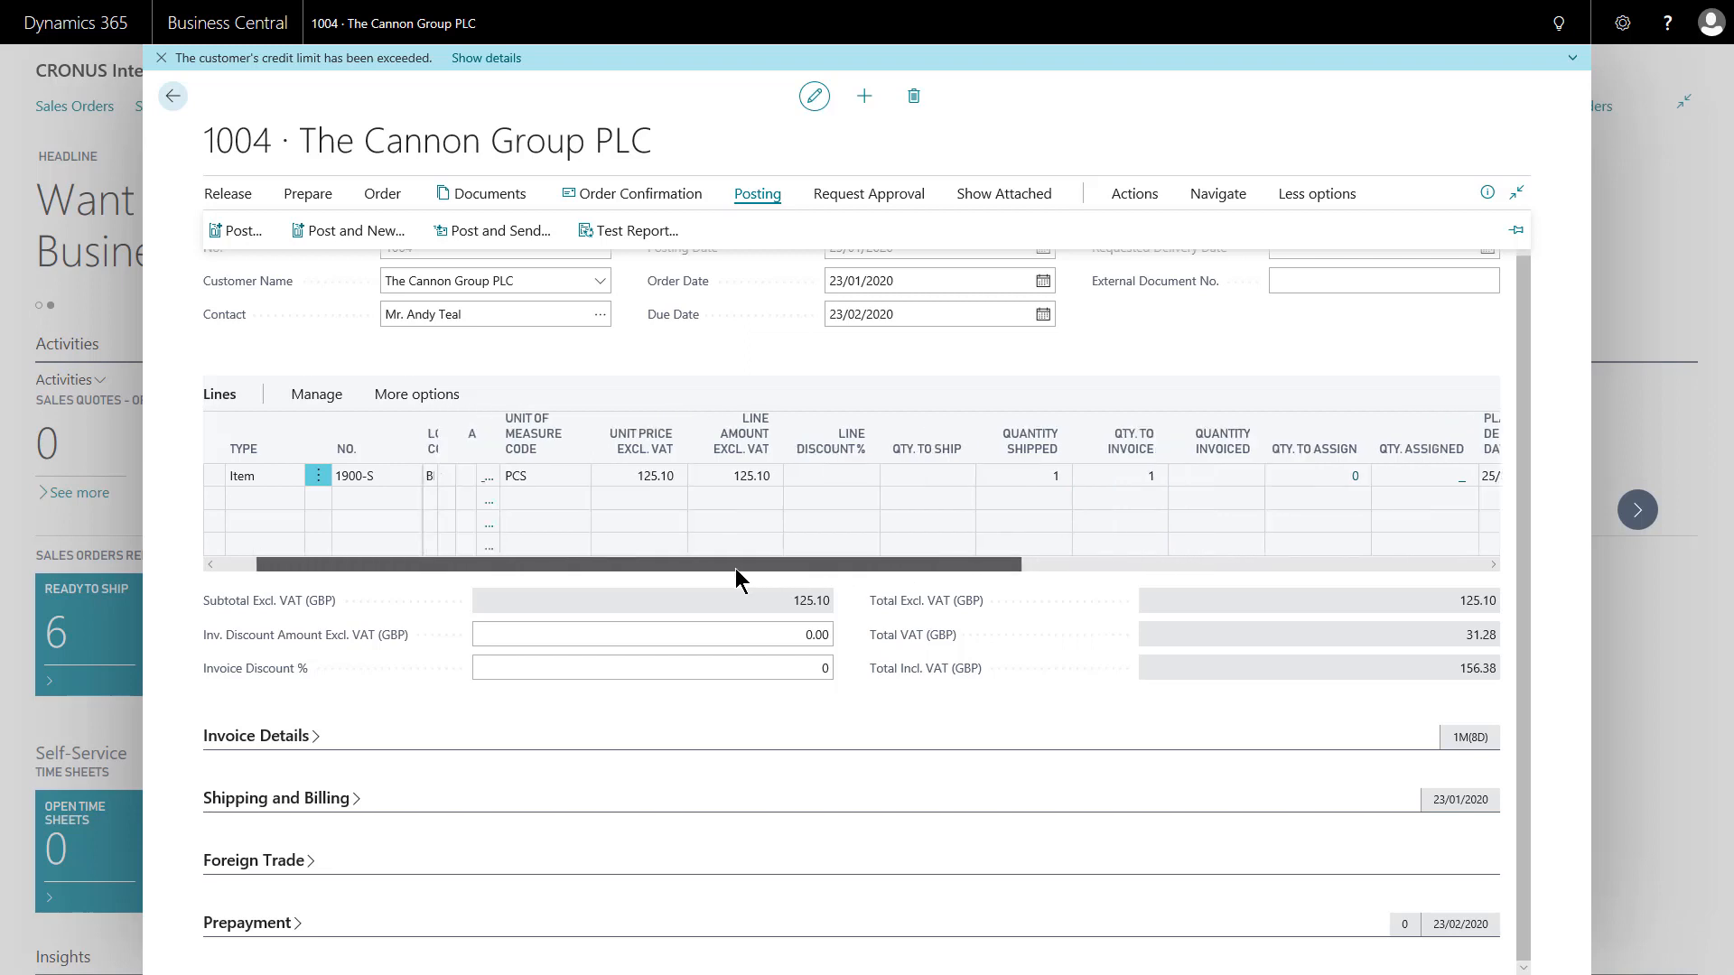
Step: View the order's posted sales shipment document from its related shipments and return to the sales order
click(488, 195)
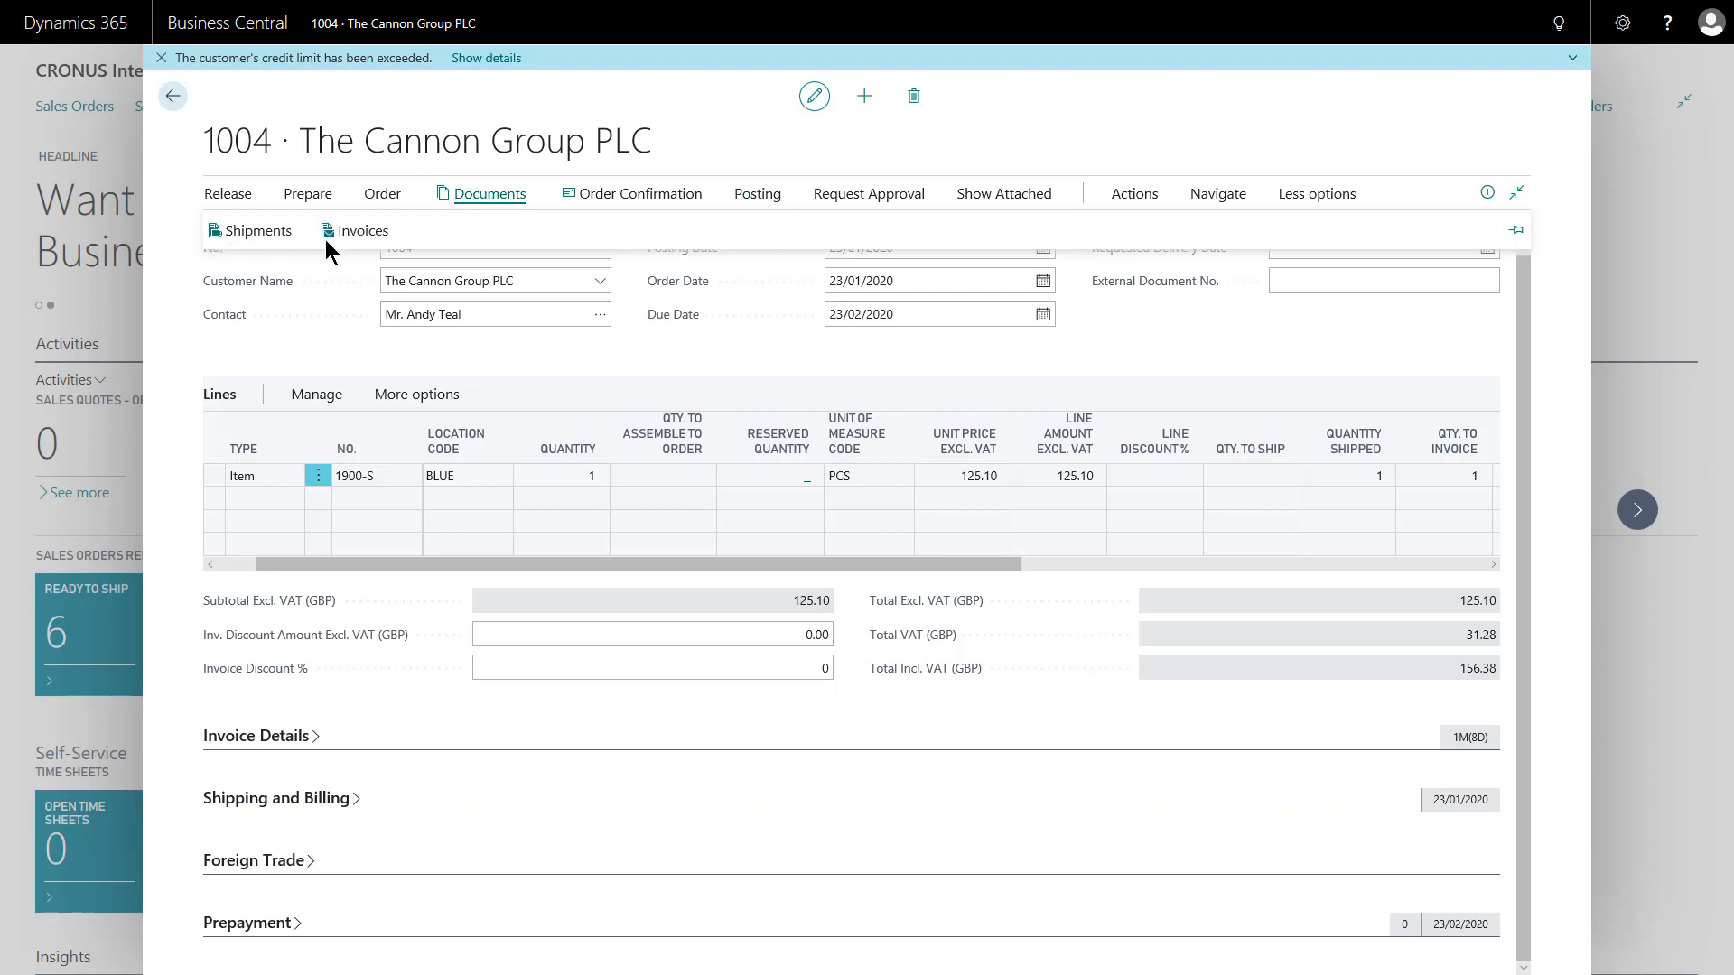
click(259, 233)
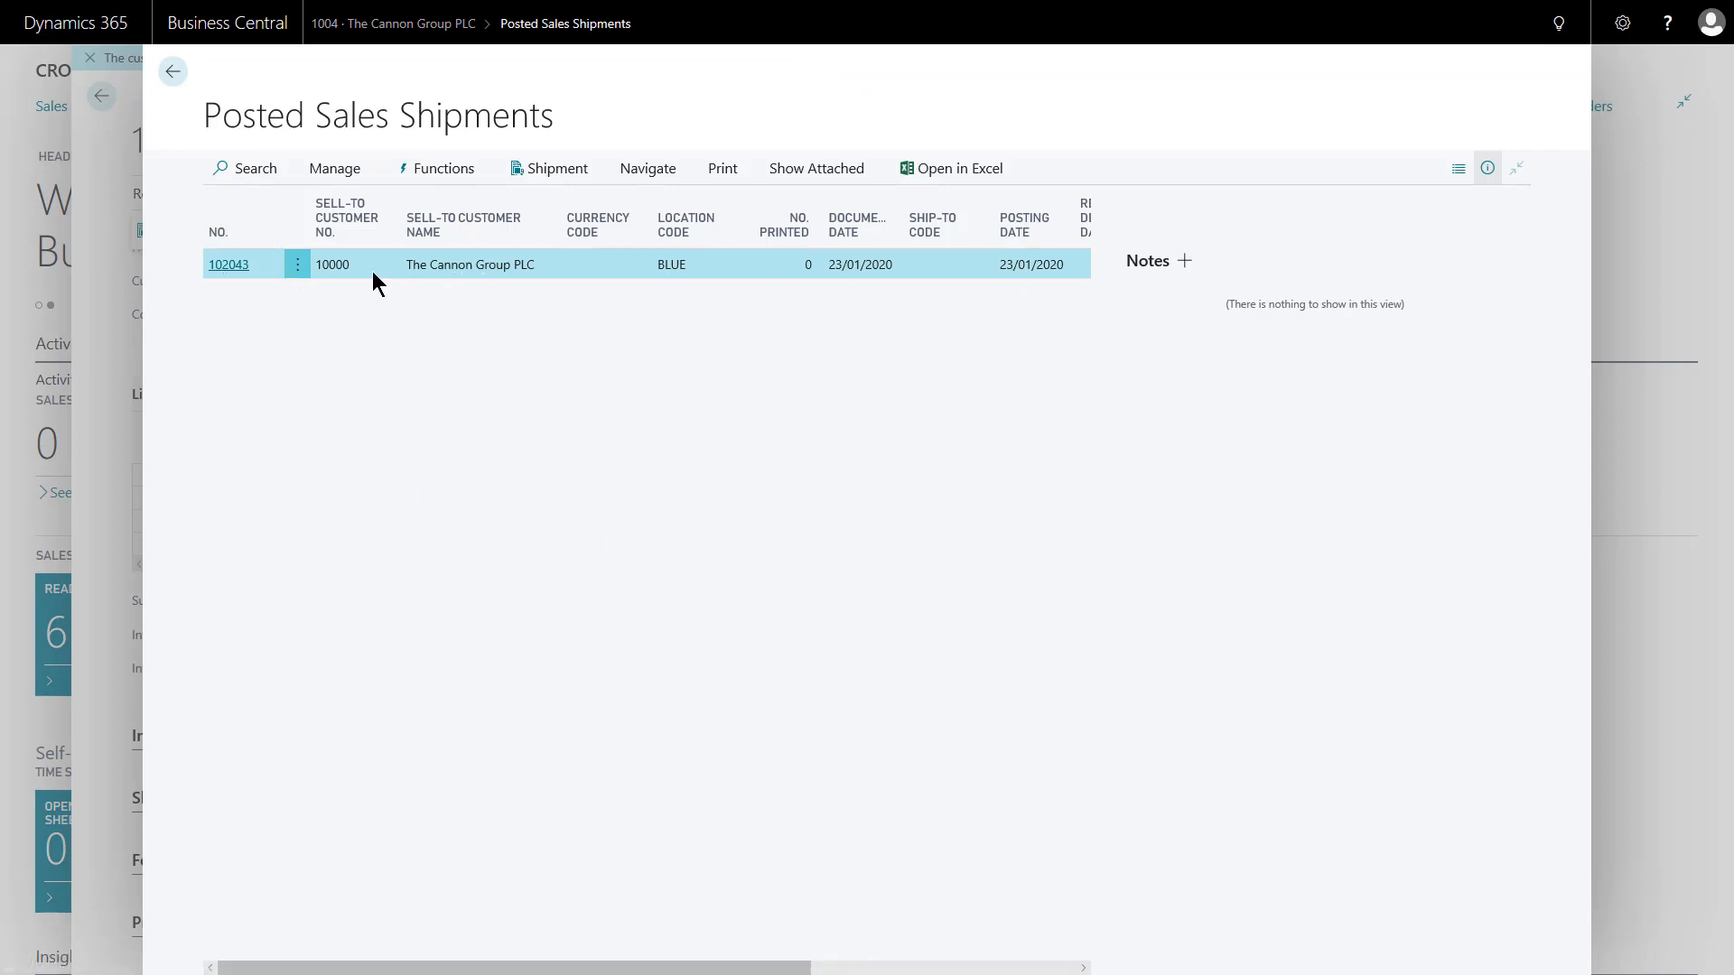
click(338, 171)
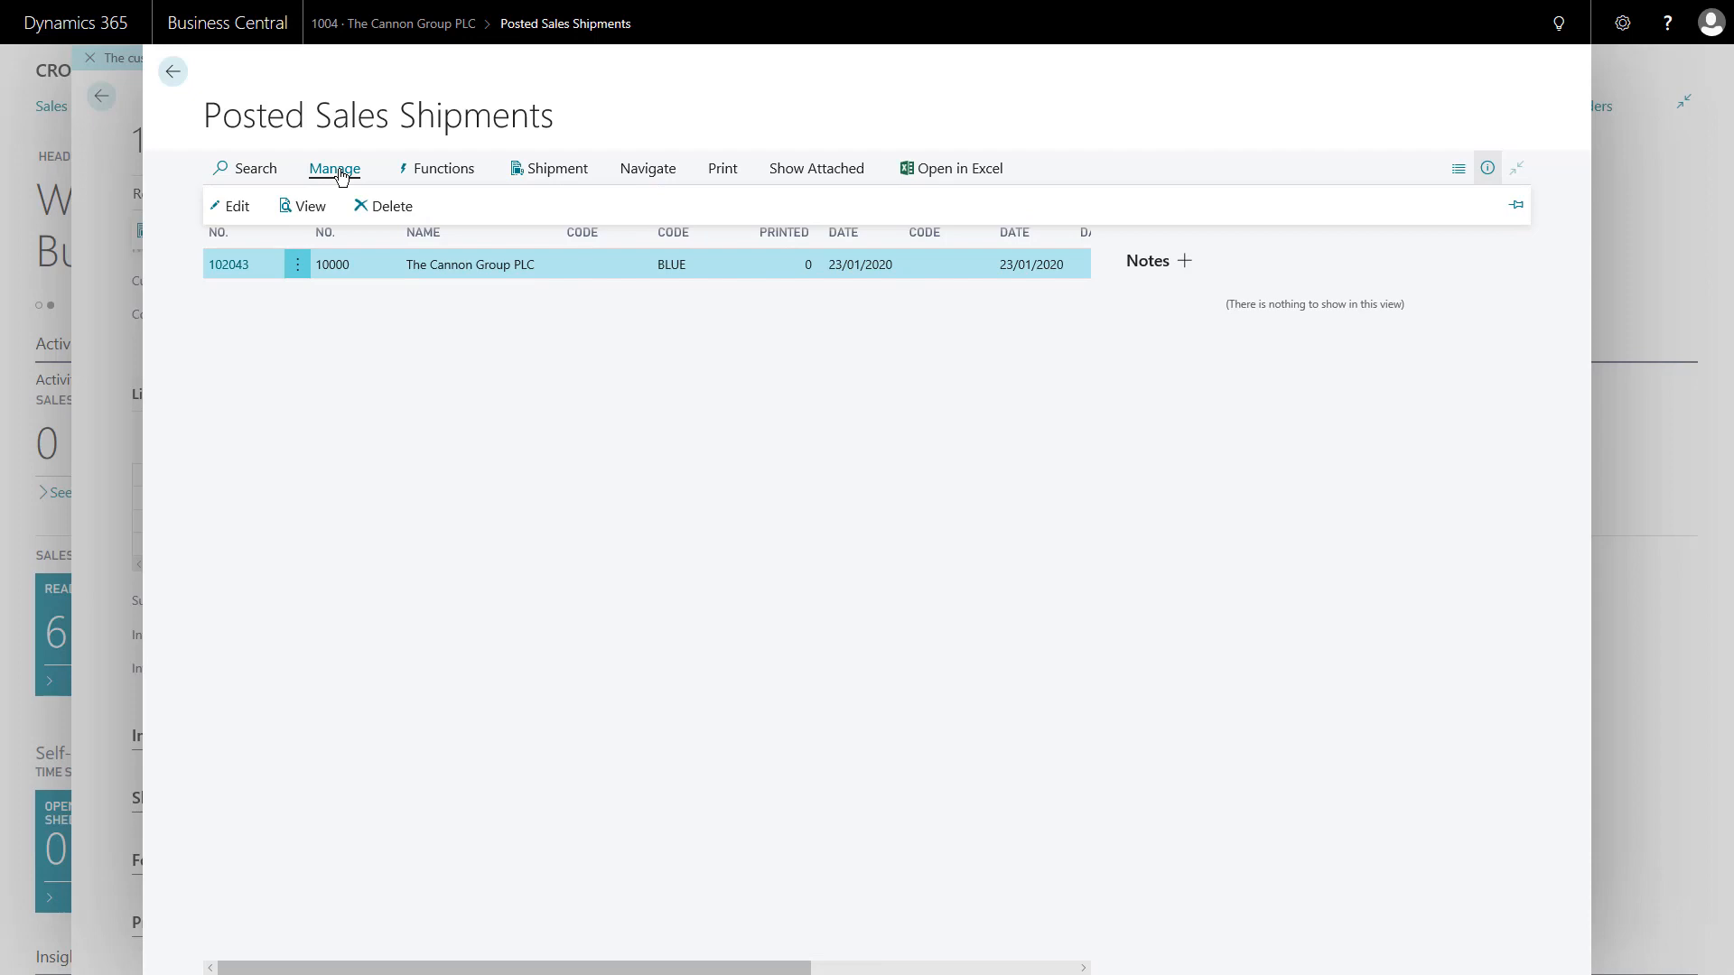
click(309, 208)
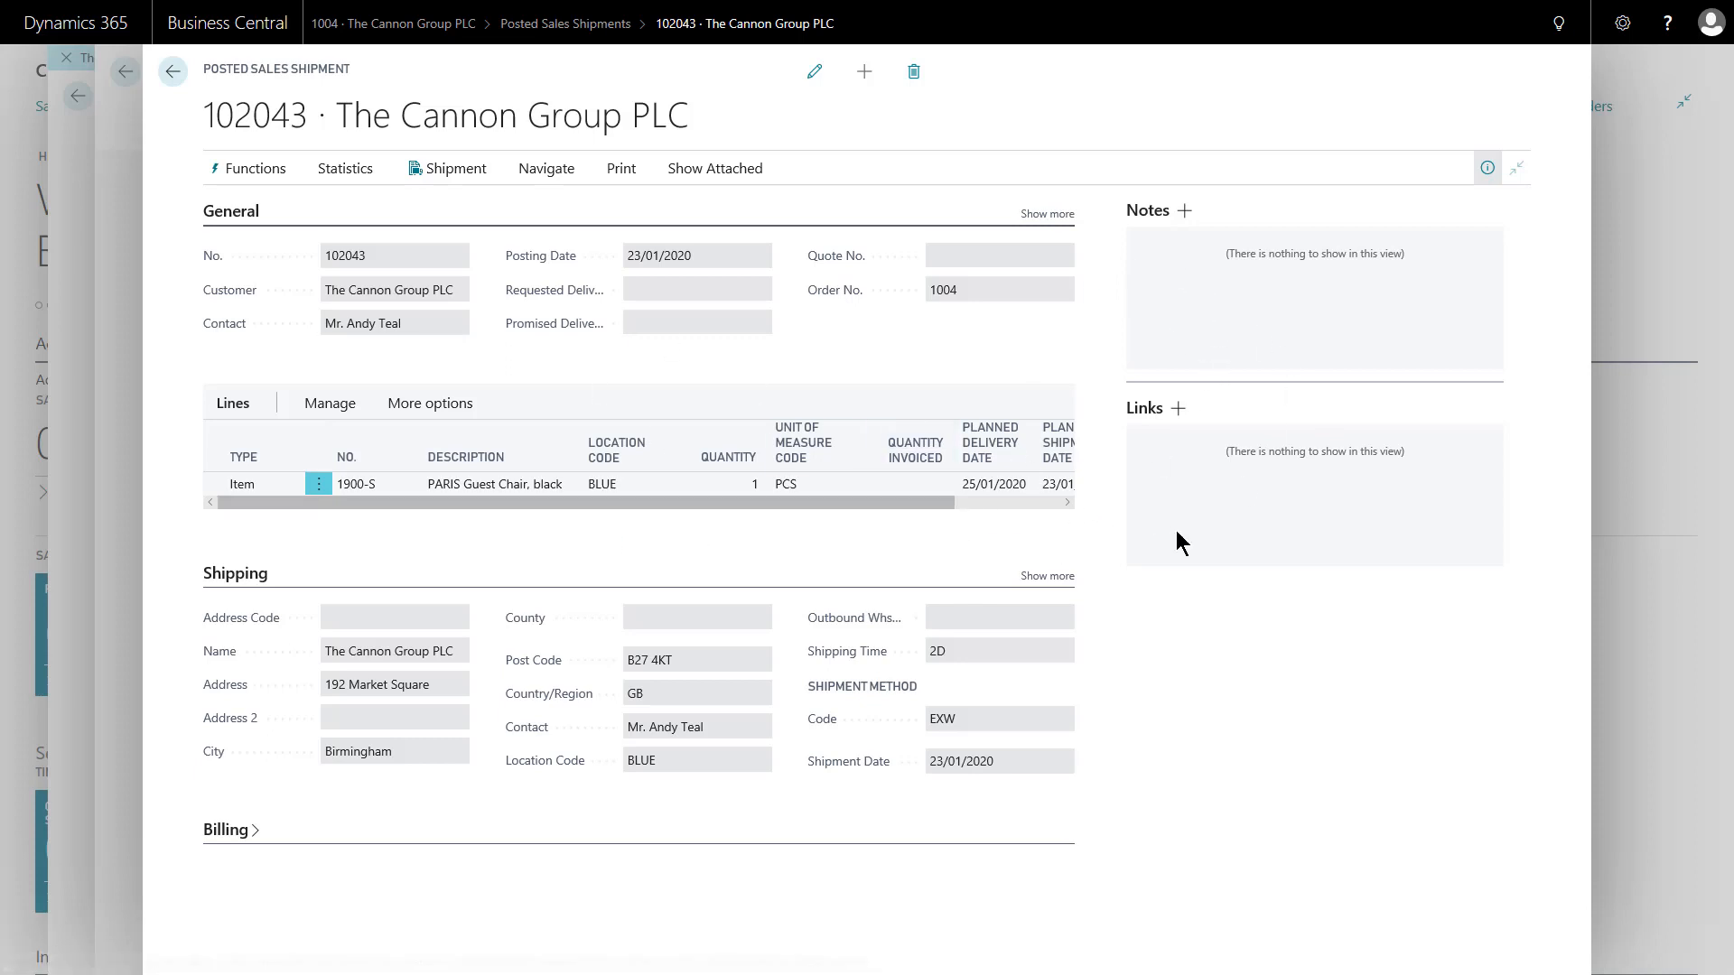
click(122, 208)
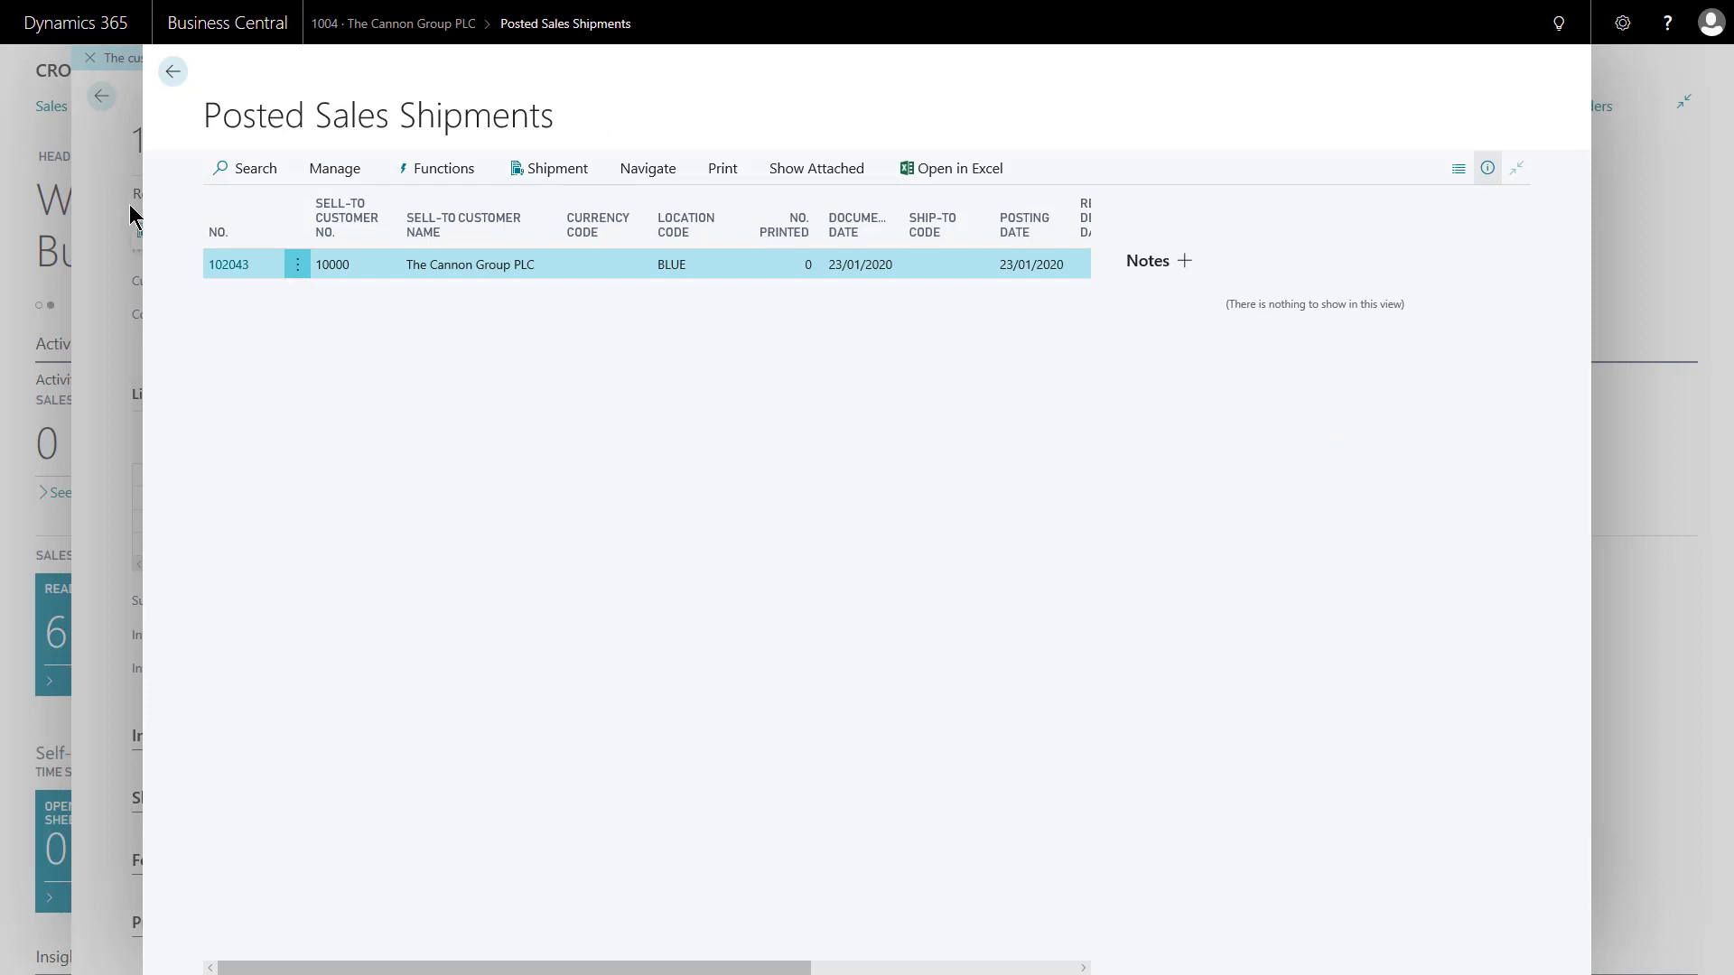
click(129, 206)
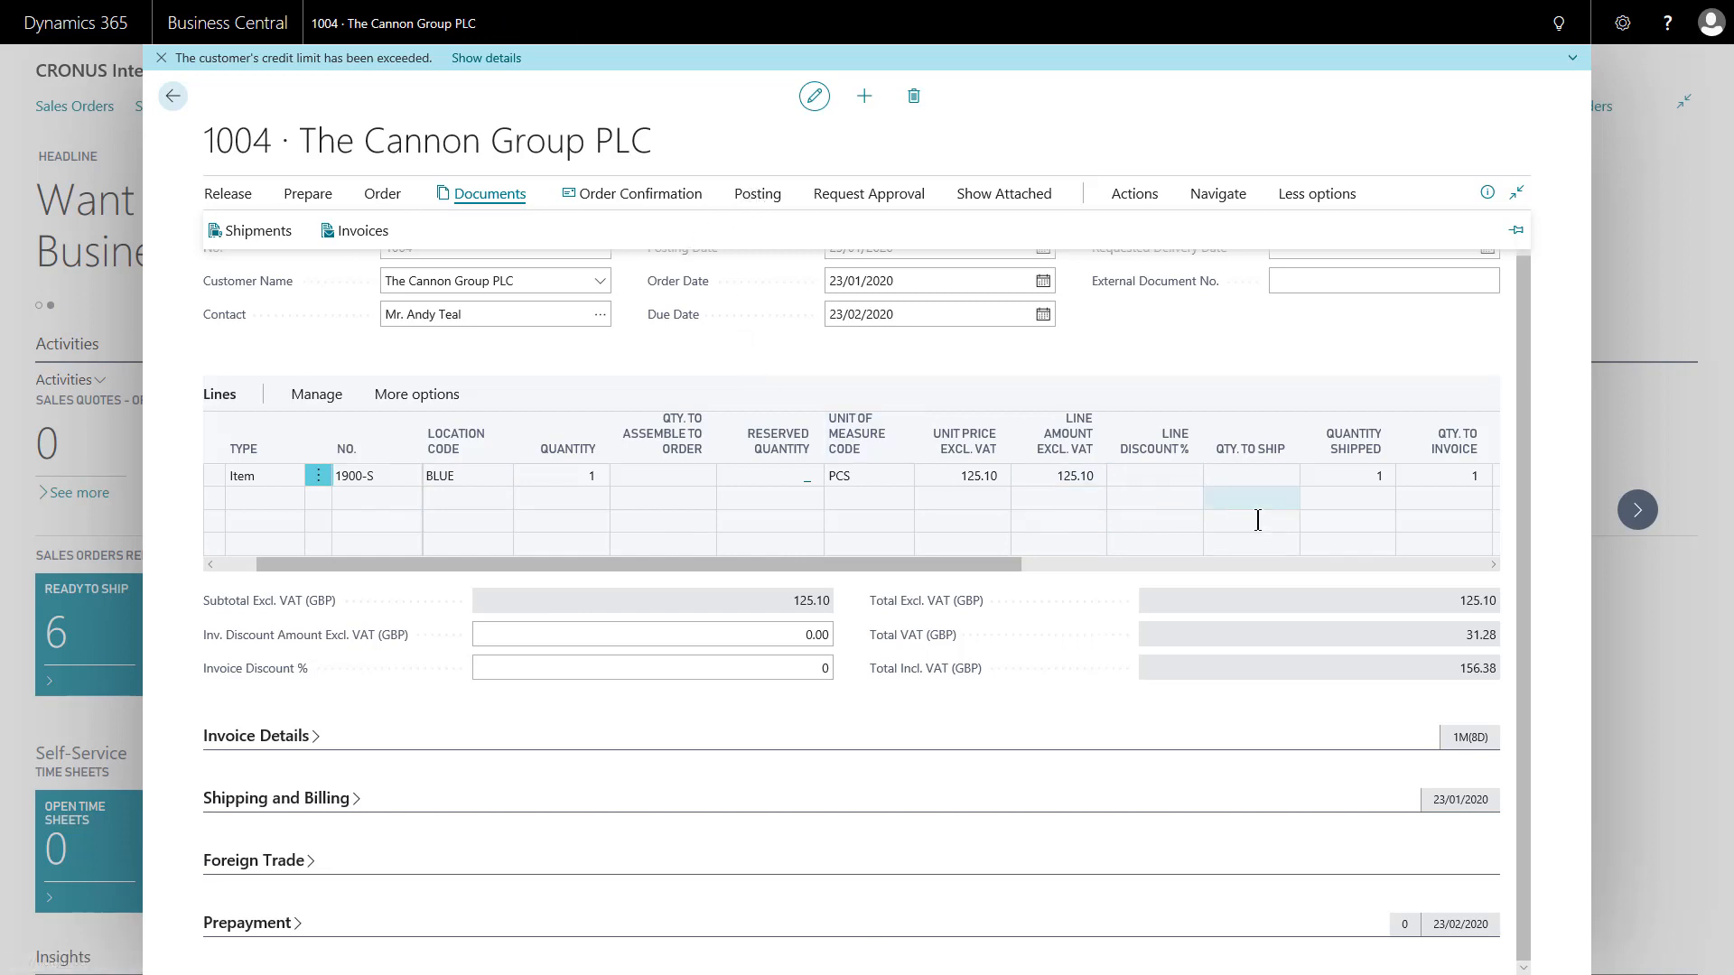
Step: Post the sales order with the Invoice option and open the resulting posted sales invoice
click(758, 200)
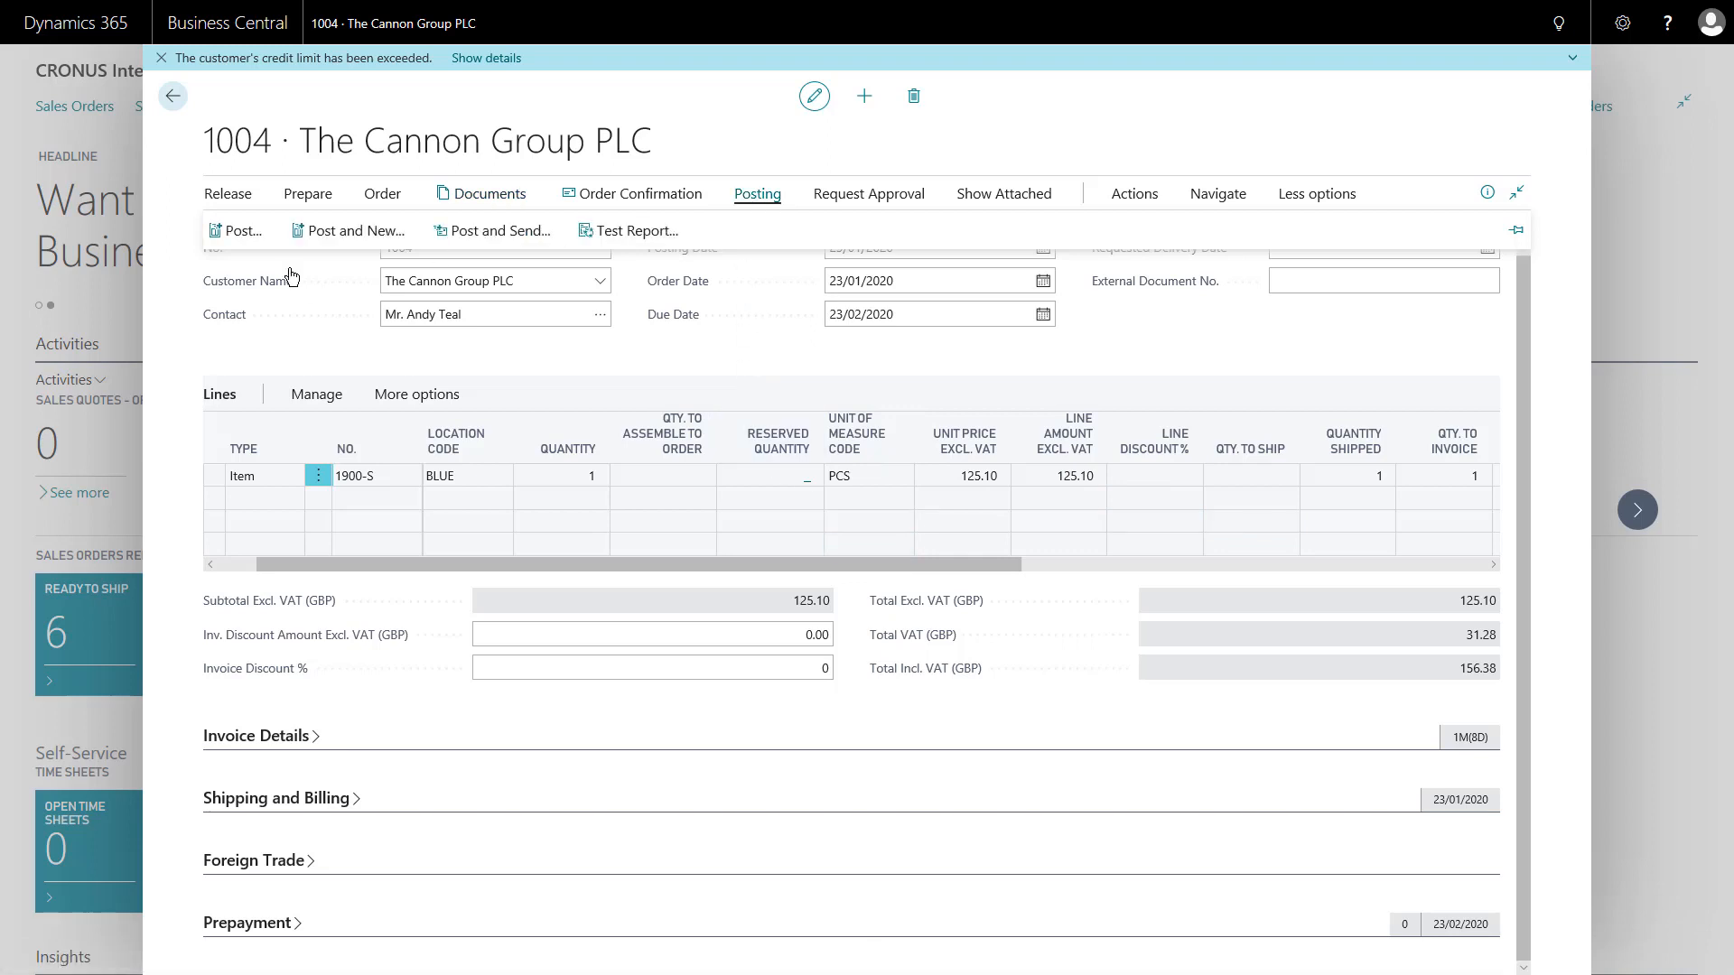
click(244, 234)
click(703, 475)
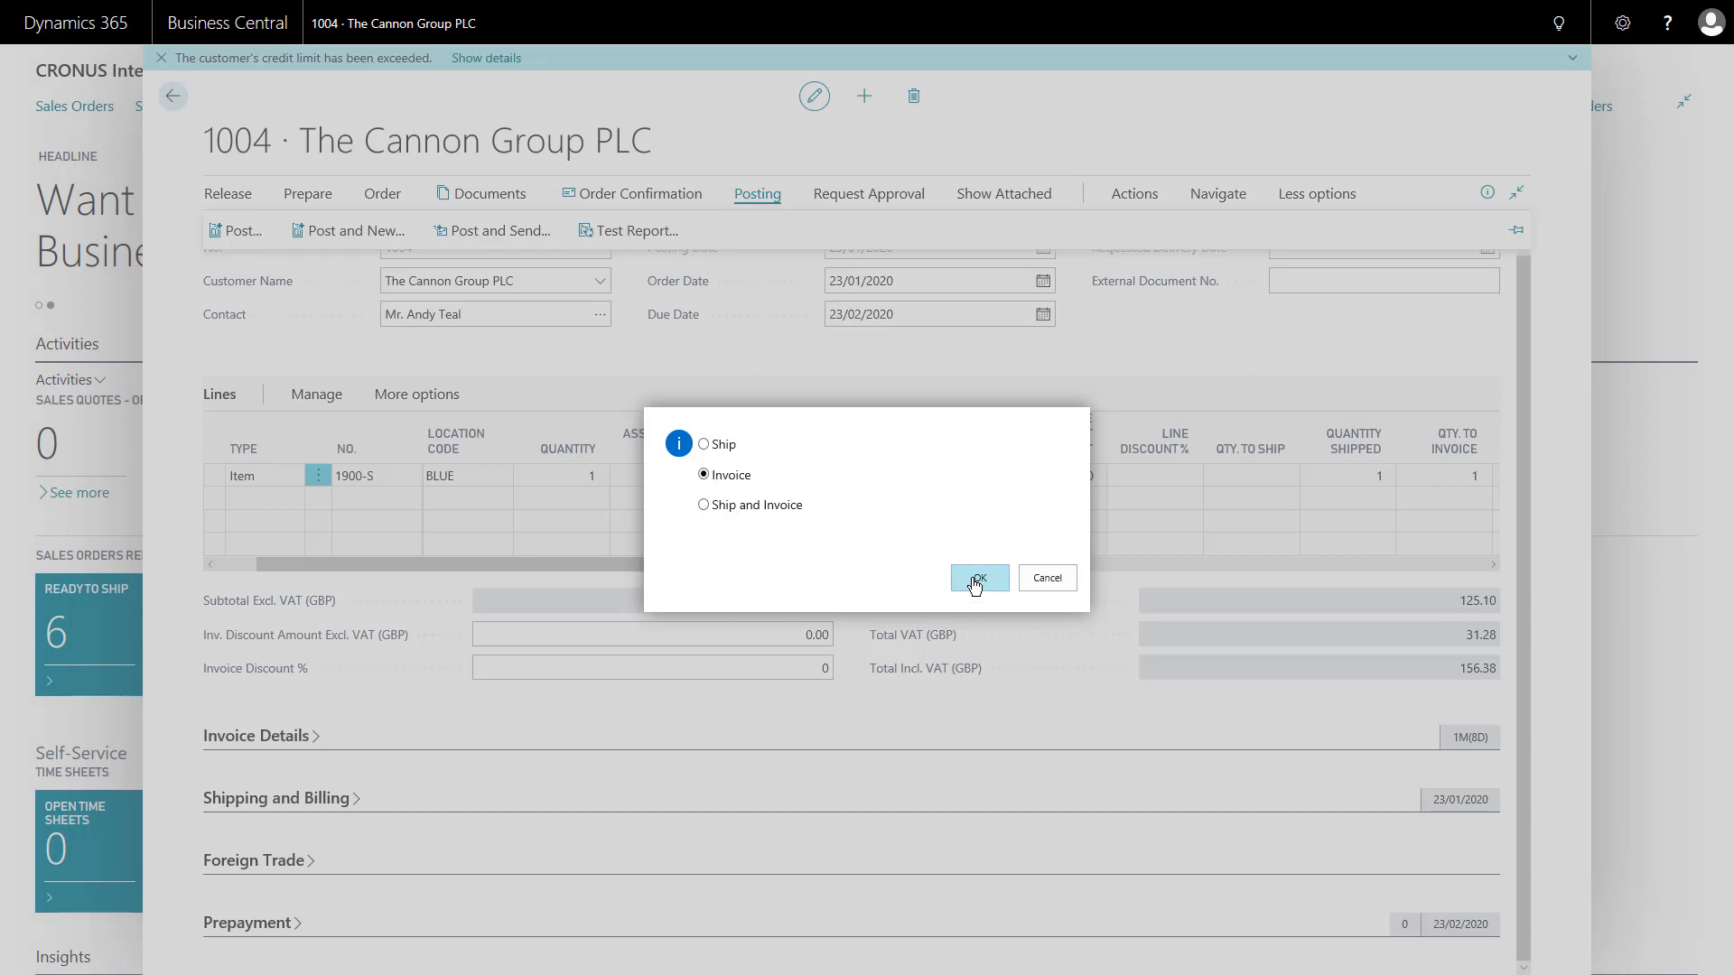
click(976, 583)
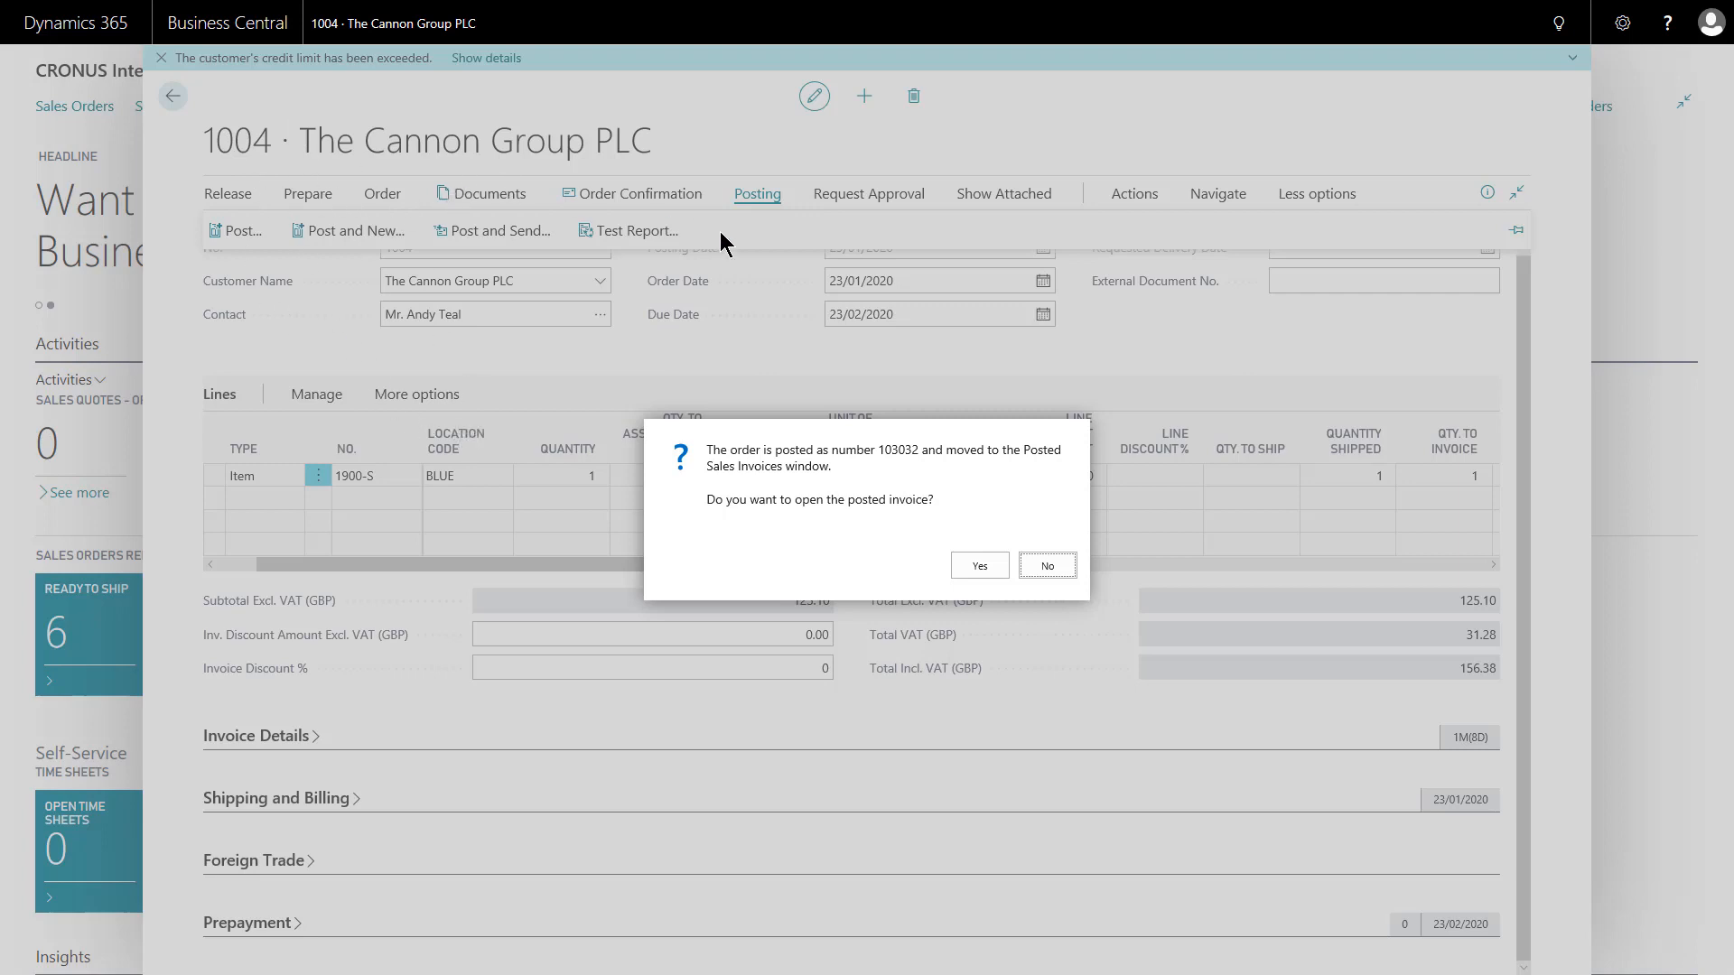
click(979, 564)
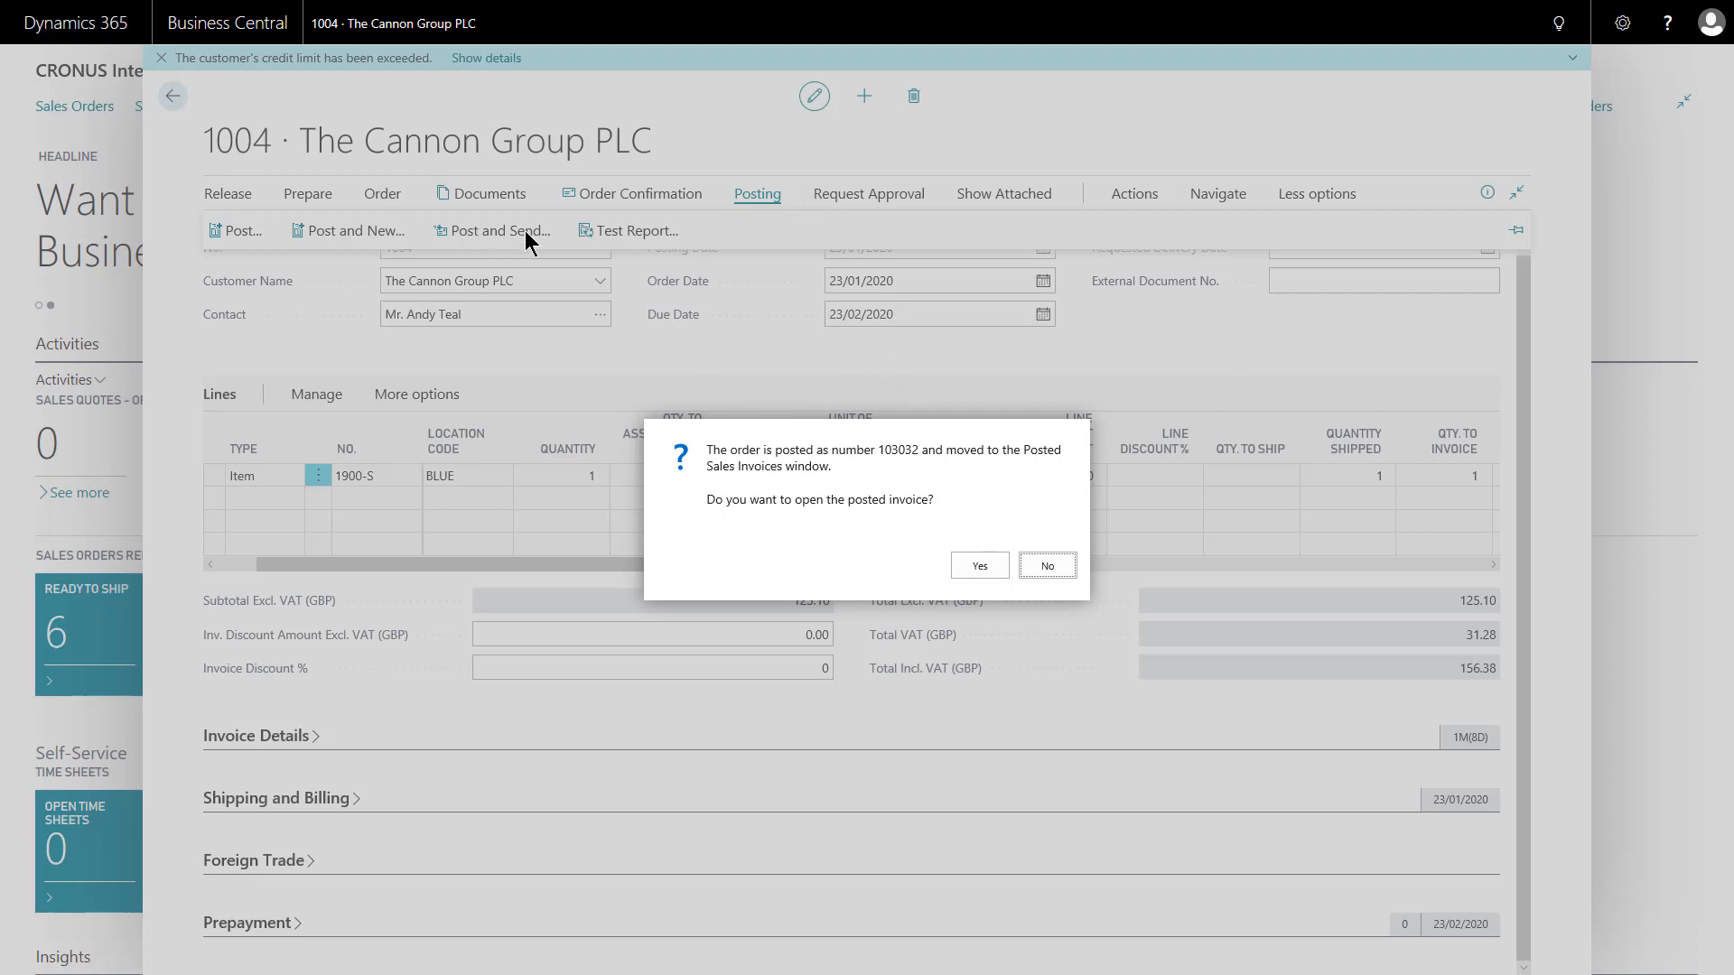
click(973, 570)
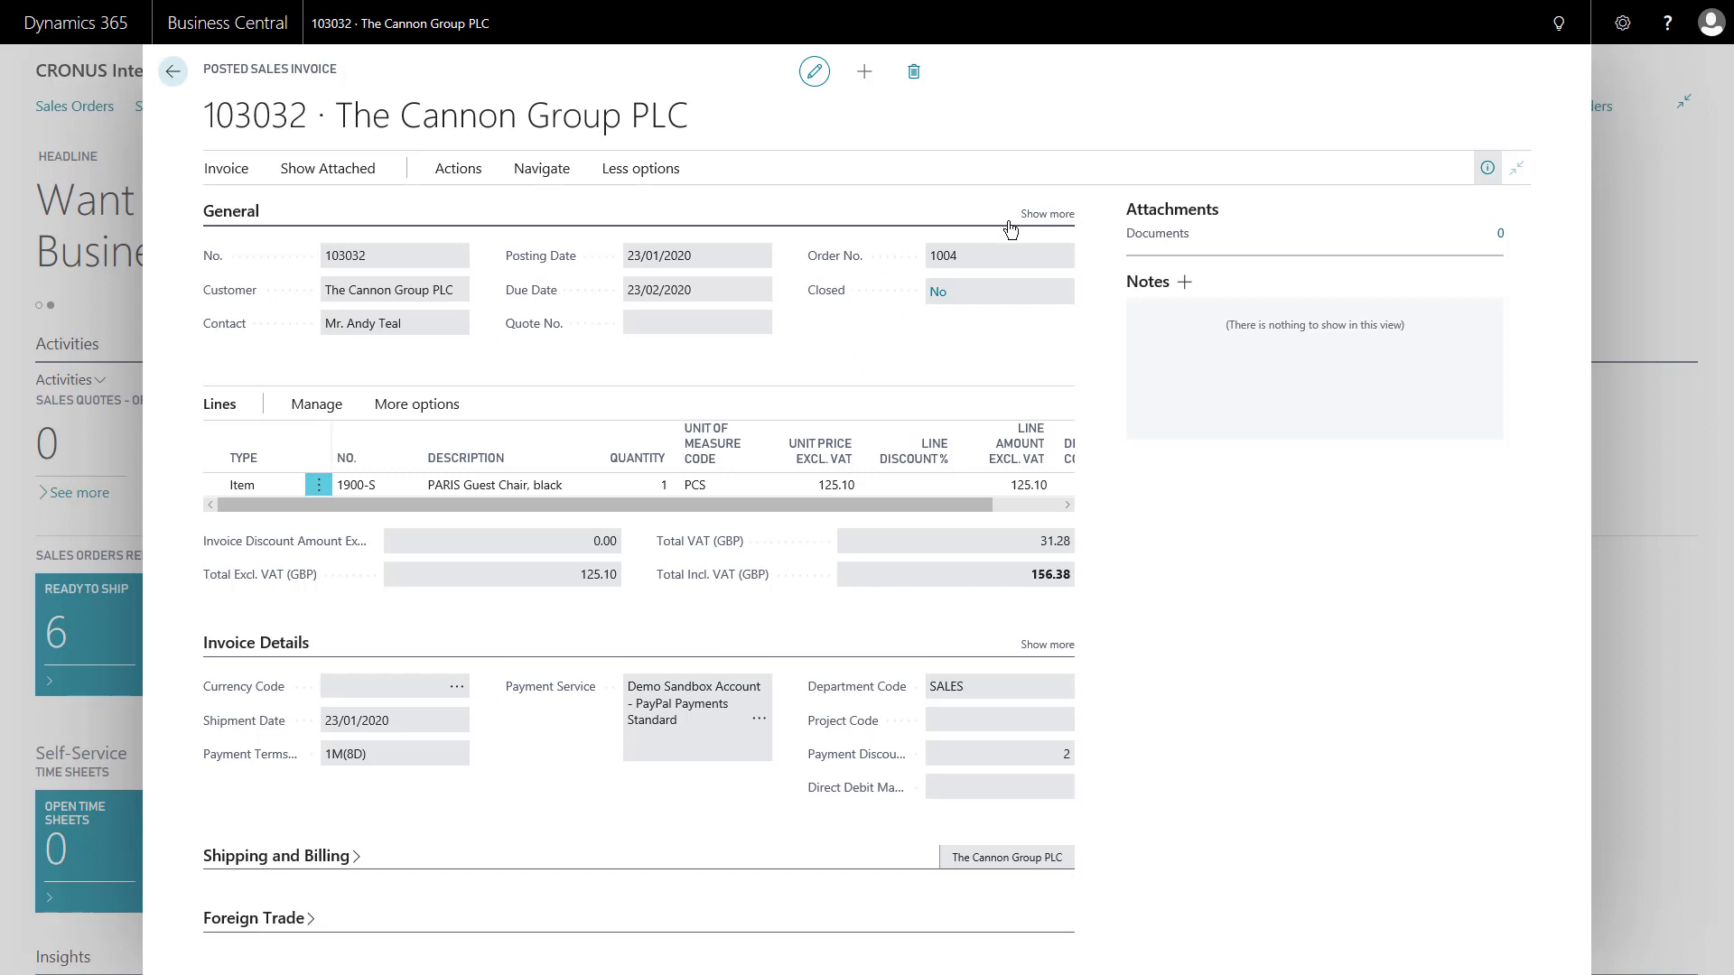
Step: Review the additional General fields of the posted sales invoice, collapse them again, and look over its lines
click(1045, 215)
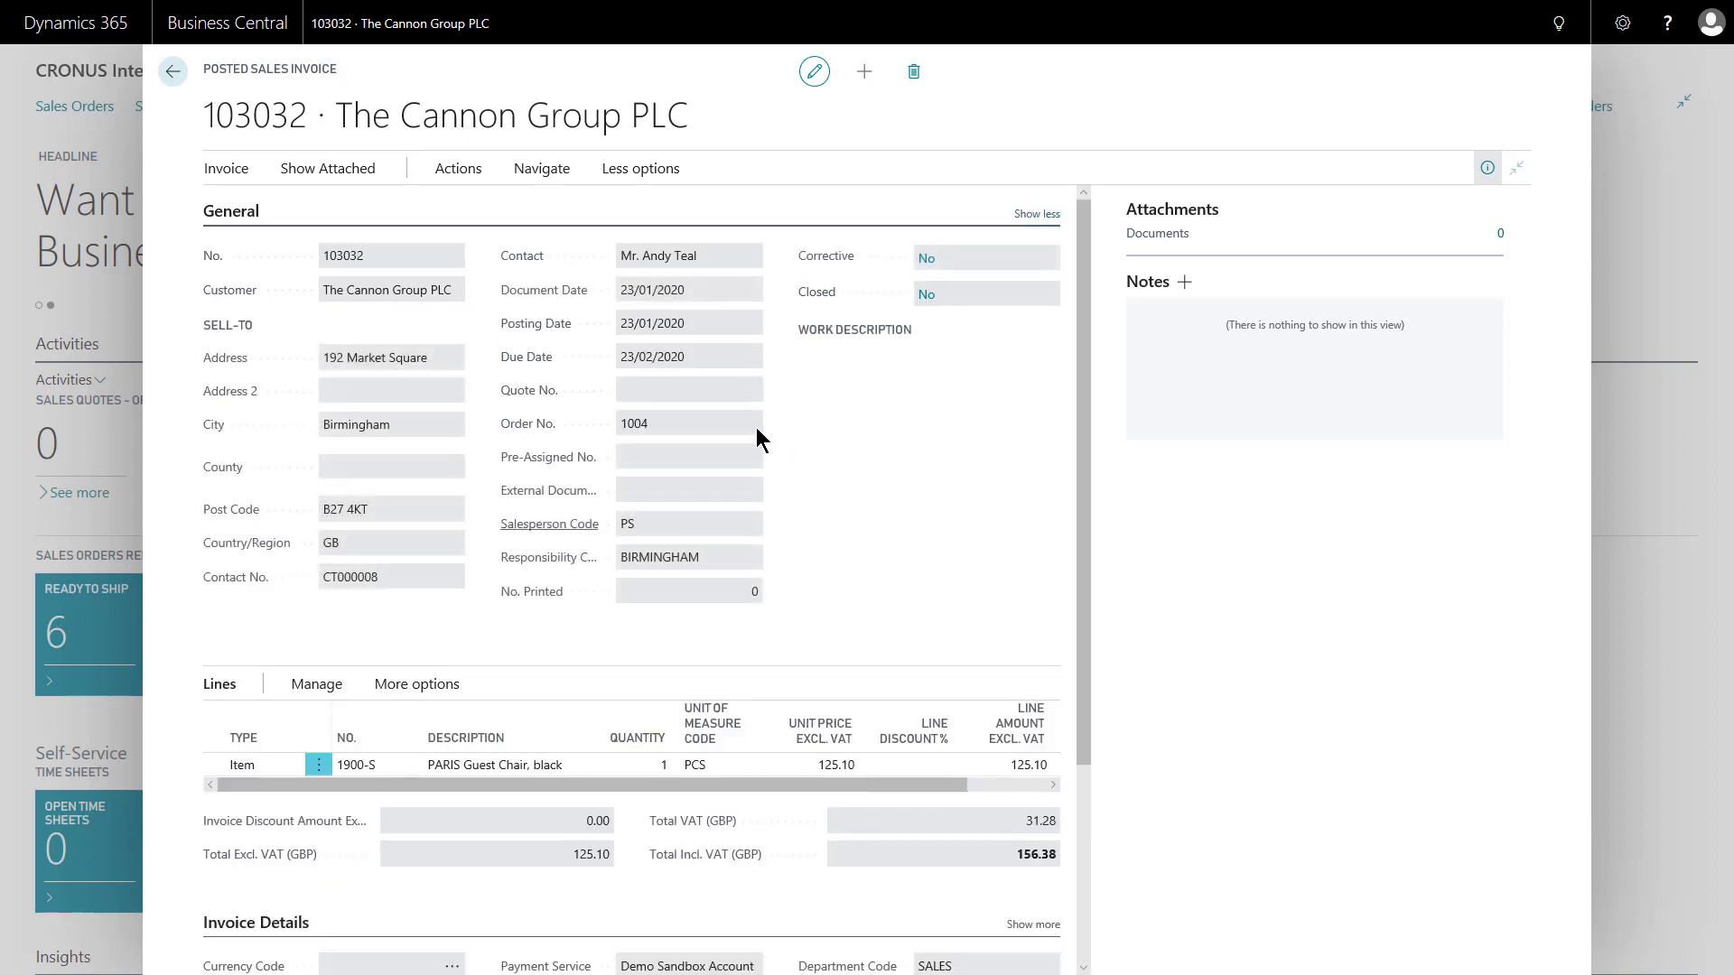
click(1037, 215)
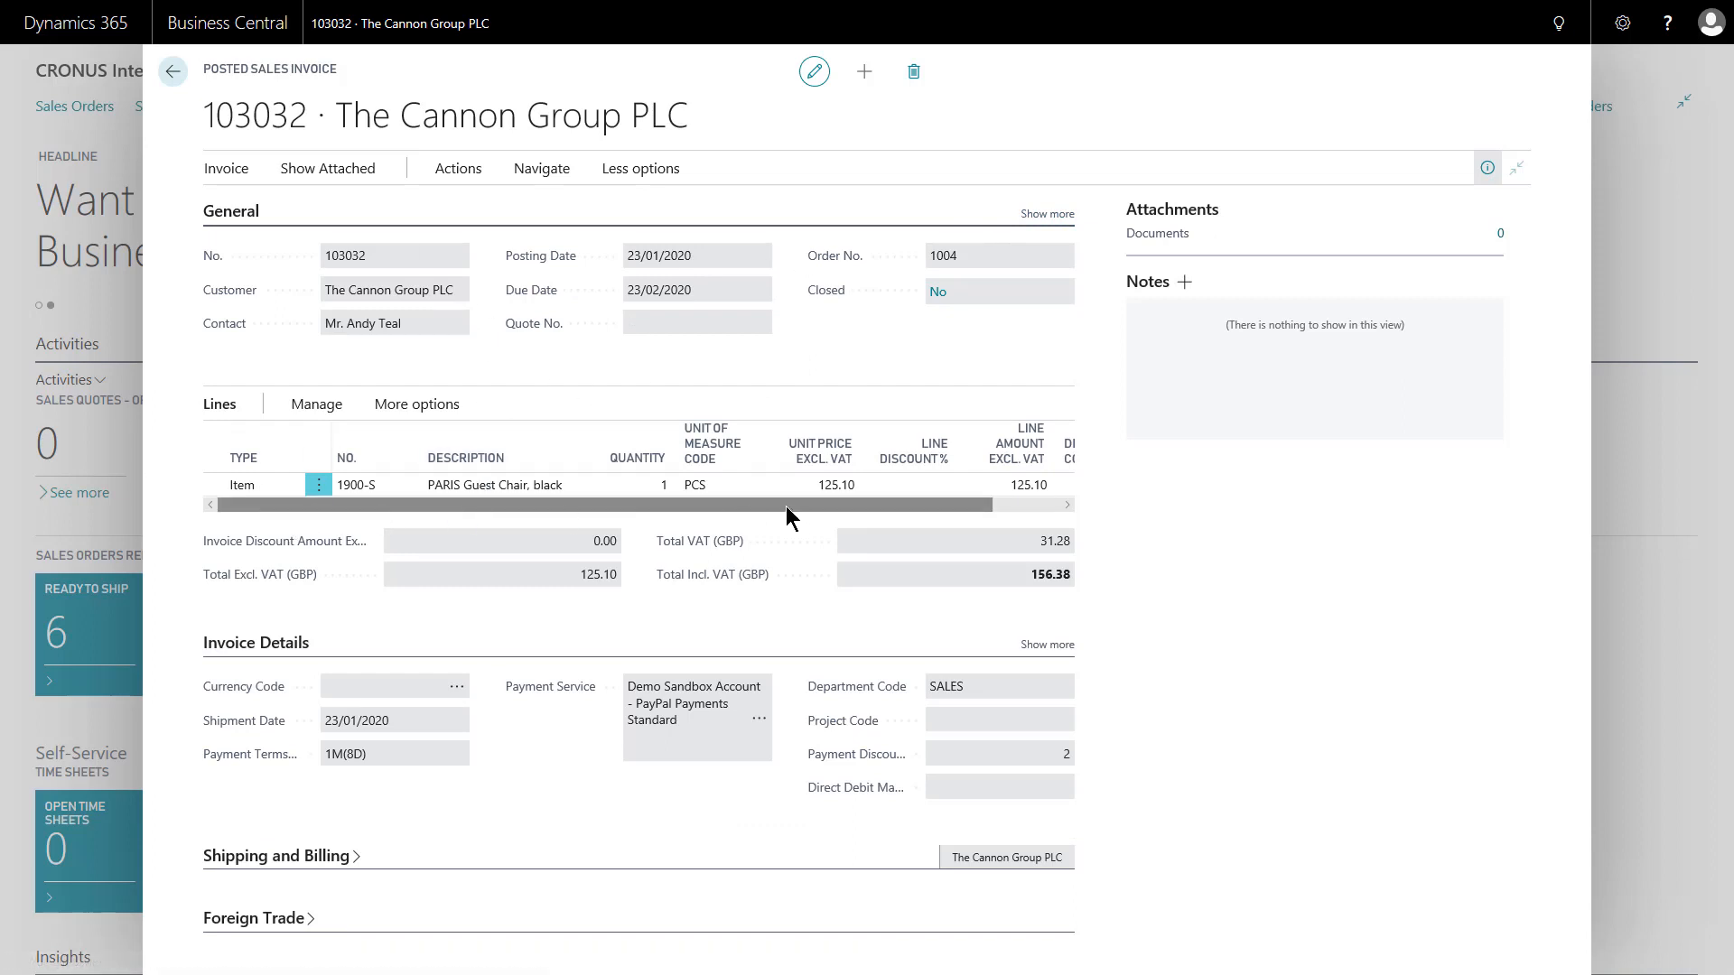
drag(785, 515, 445, 522)
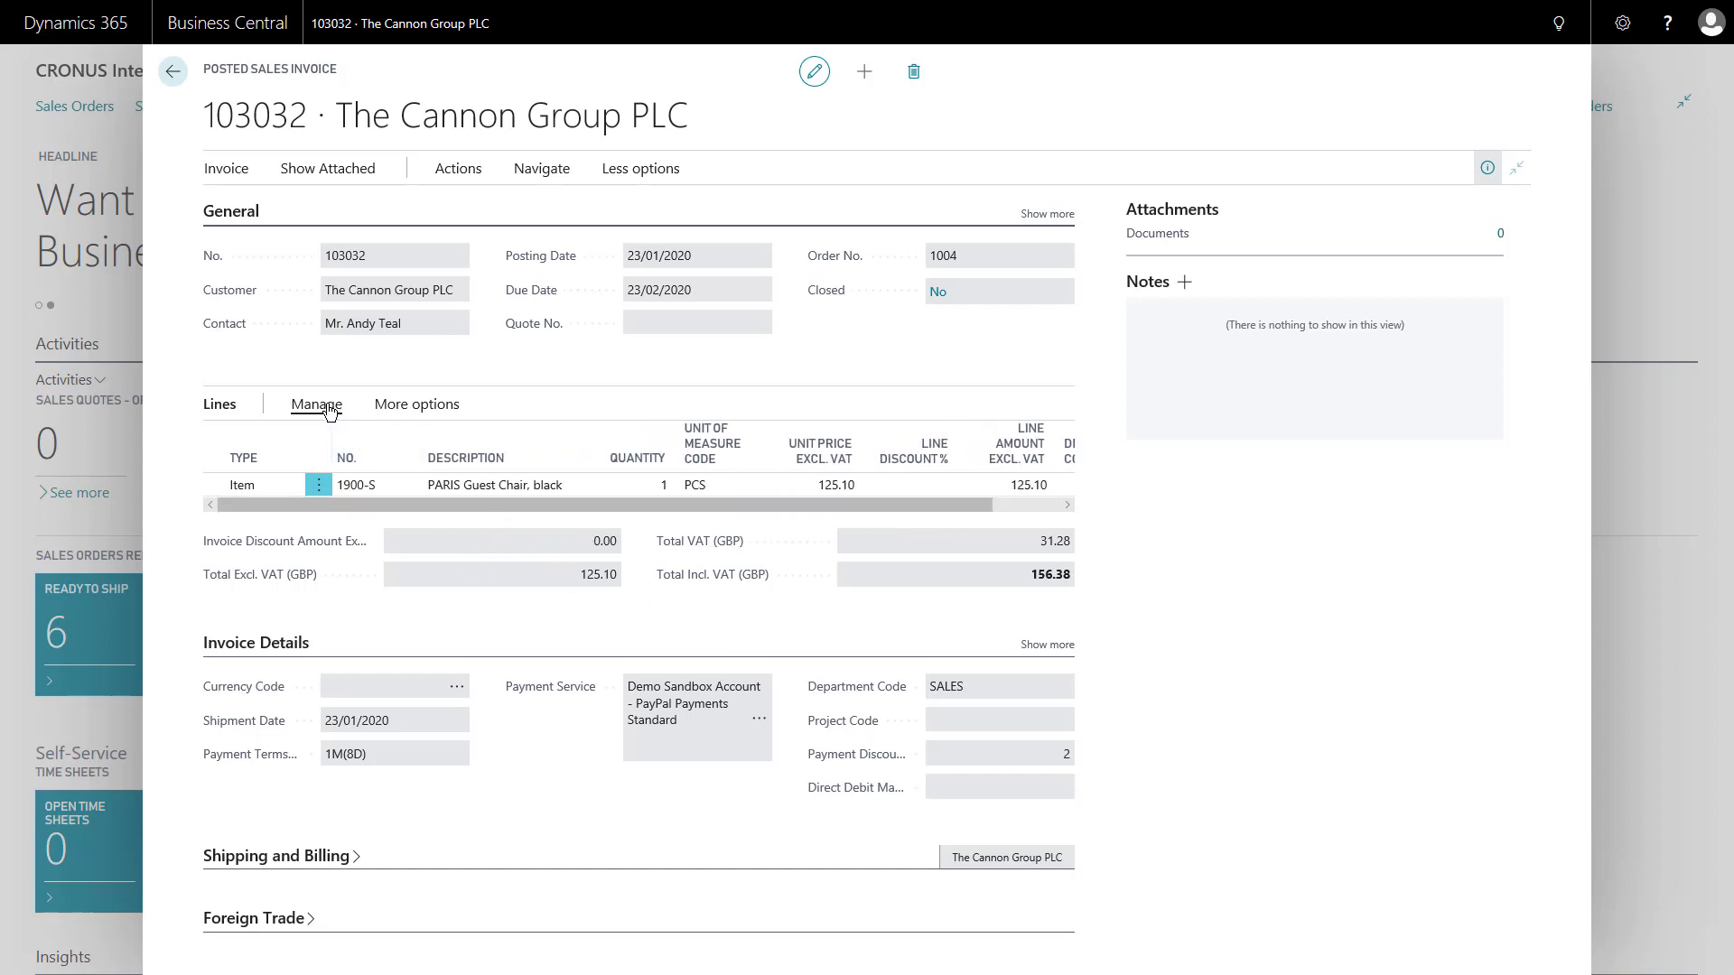
Step: View the shipment document behind the posted invoice line through its item shipment lines, and close back to the home page
click(403, 411)
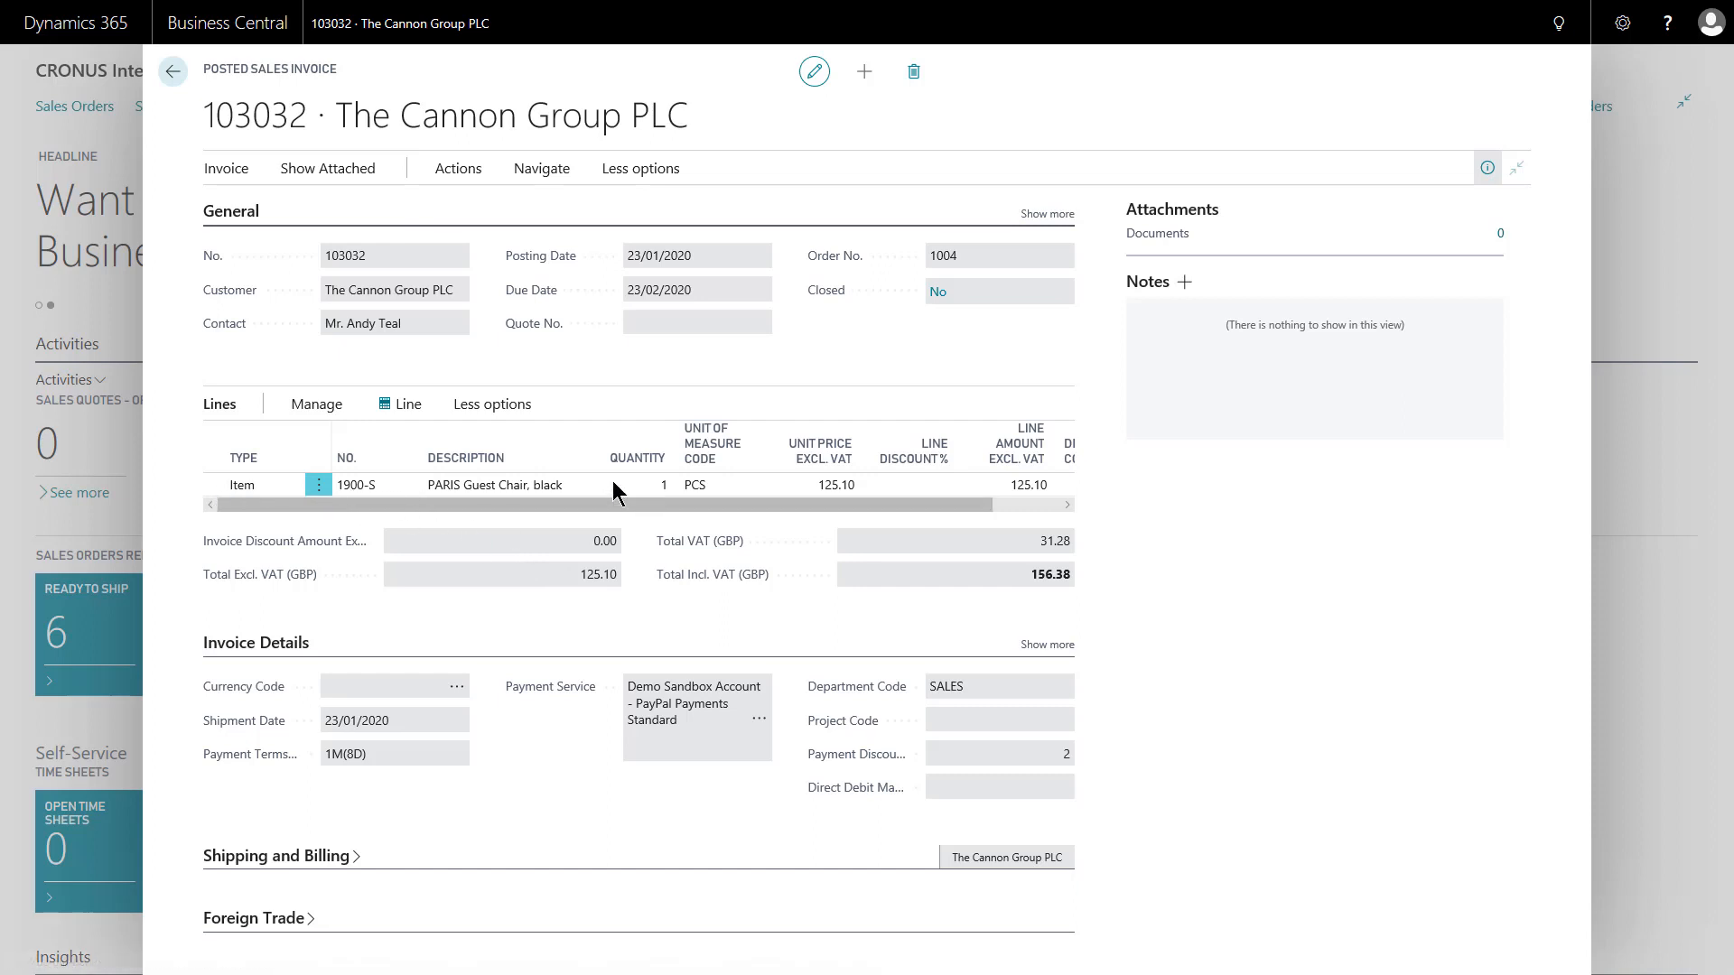
click(407, 406)
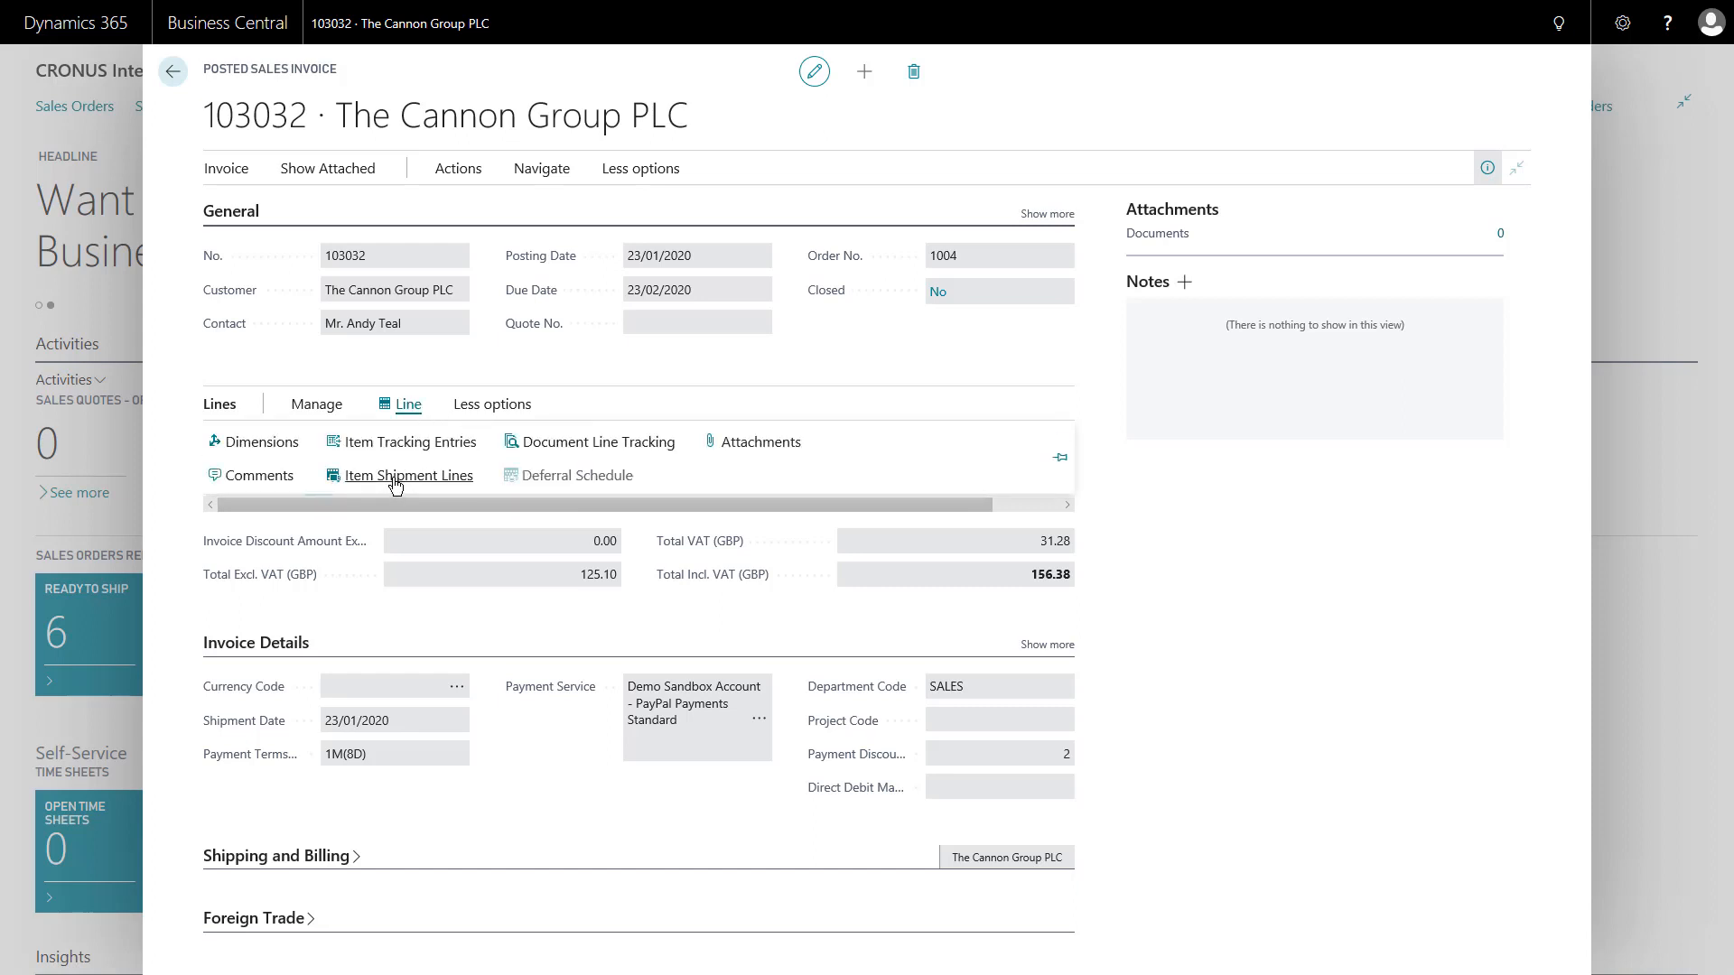
click(395, 478)
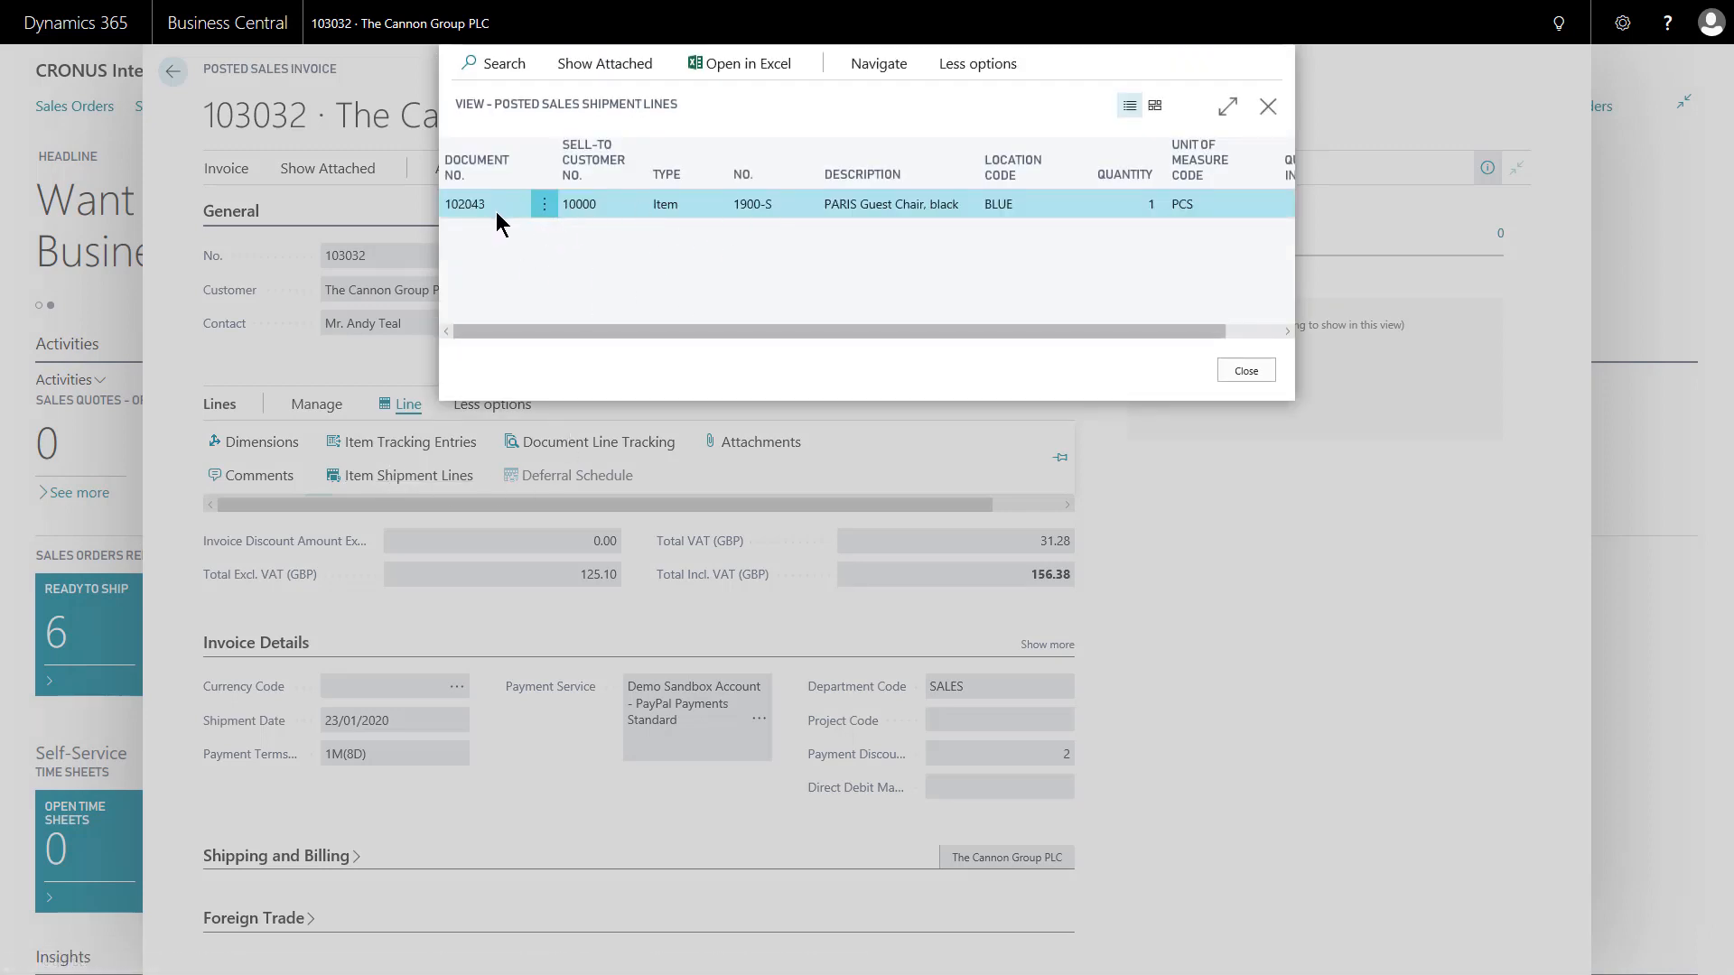
click(879, 63)
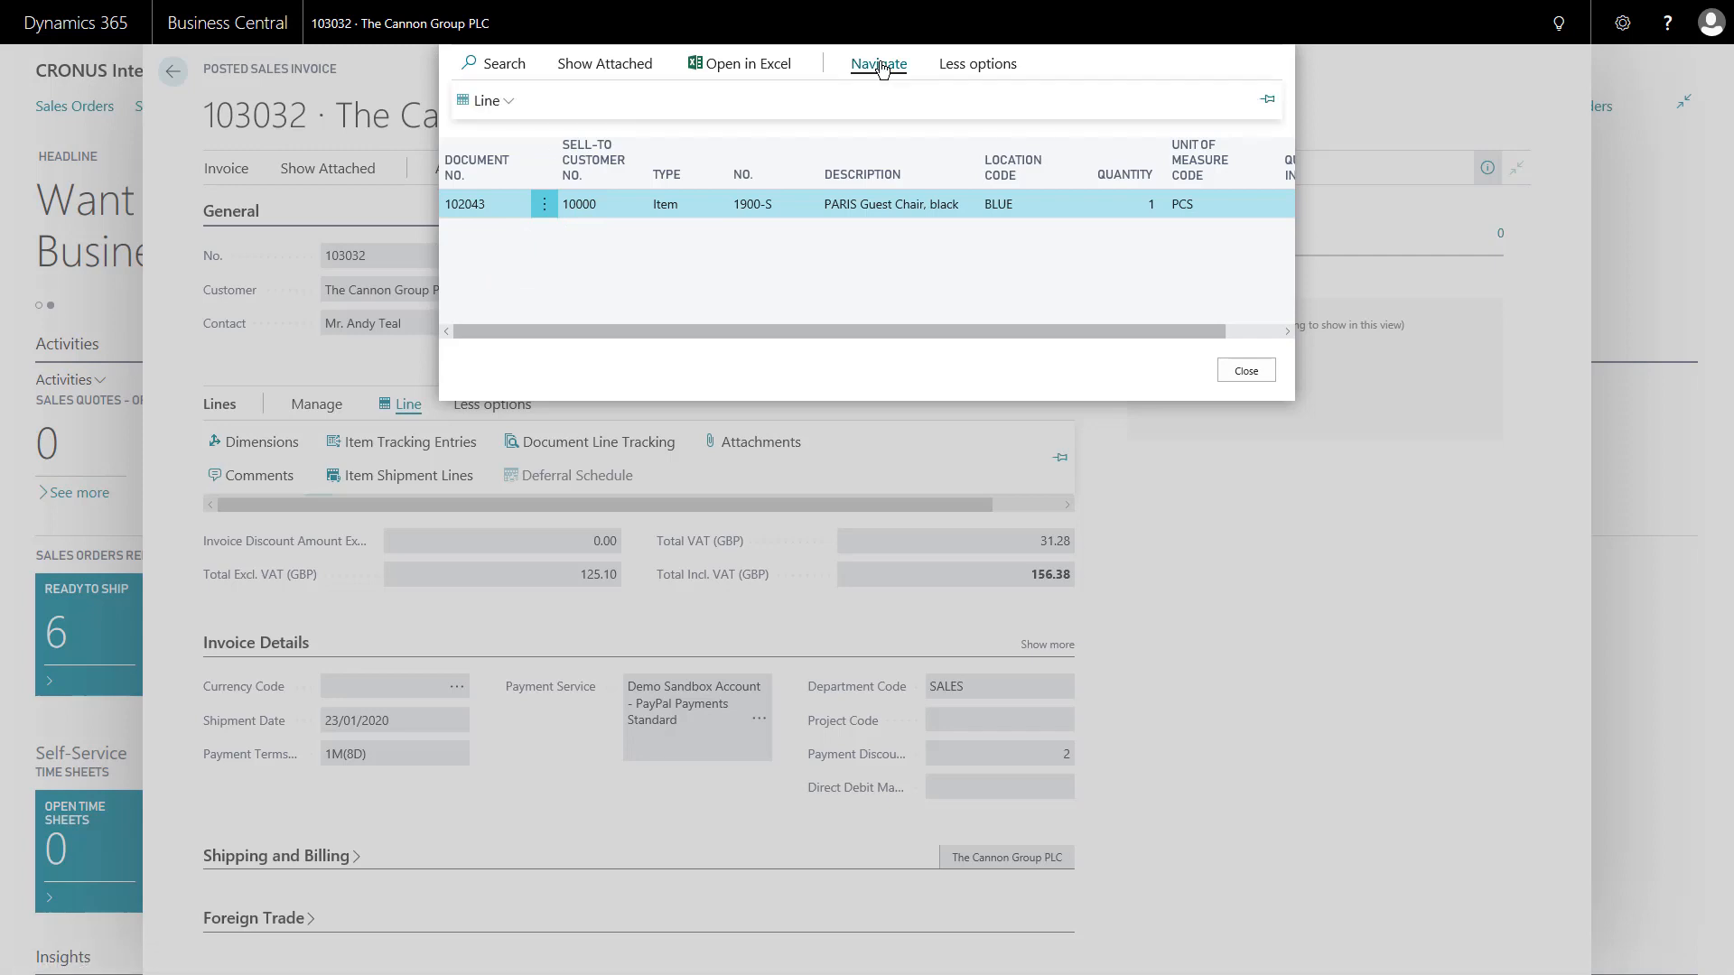
click(512, 105)
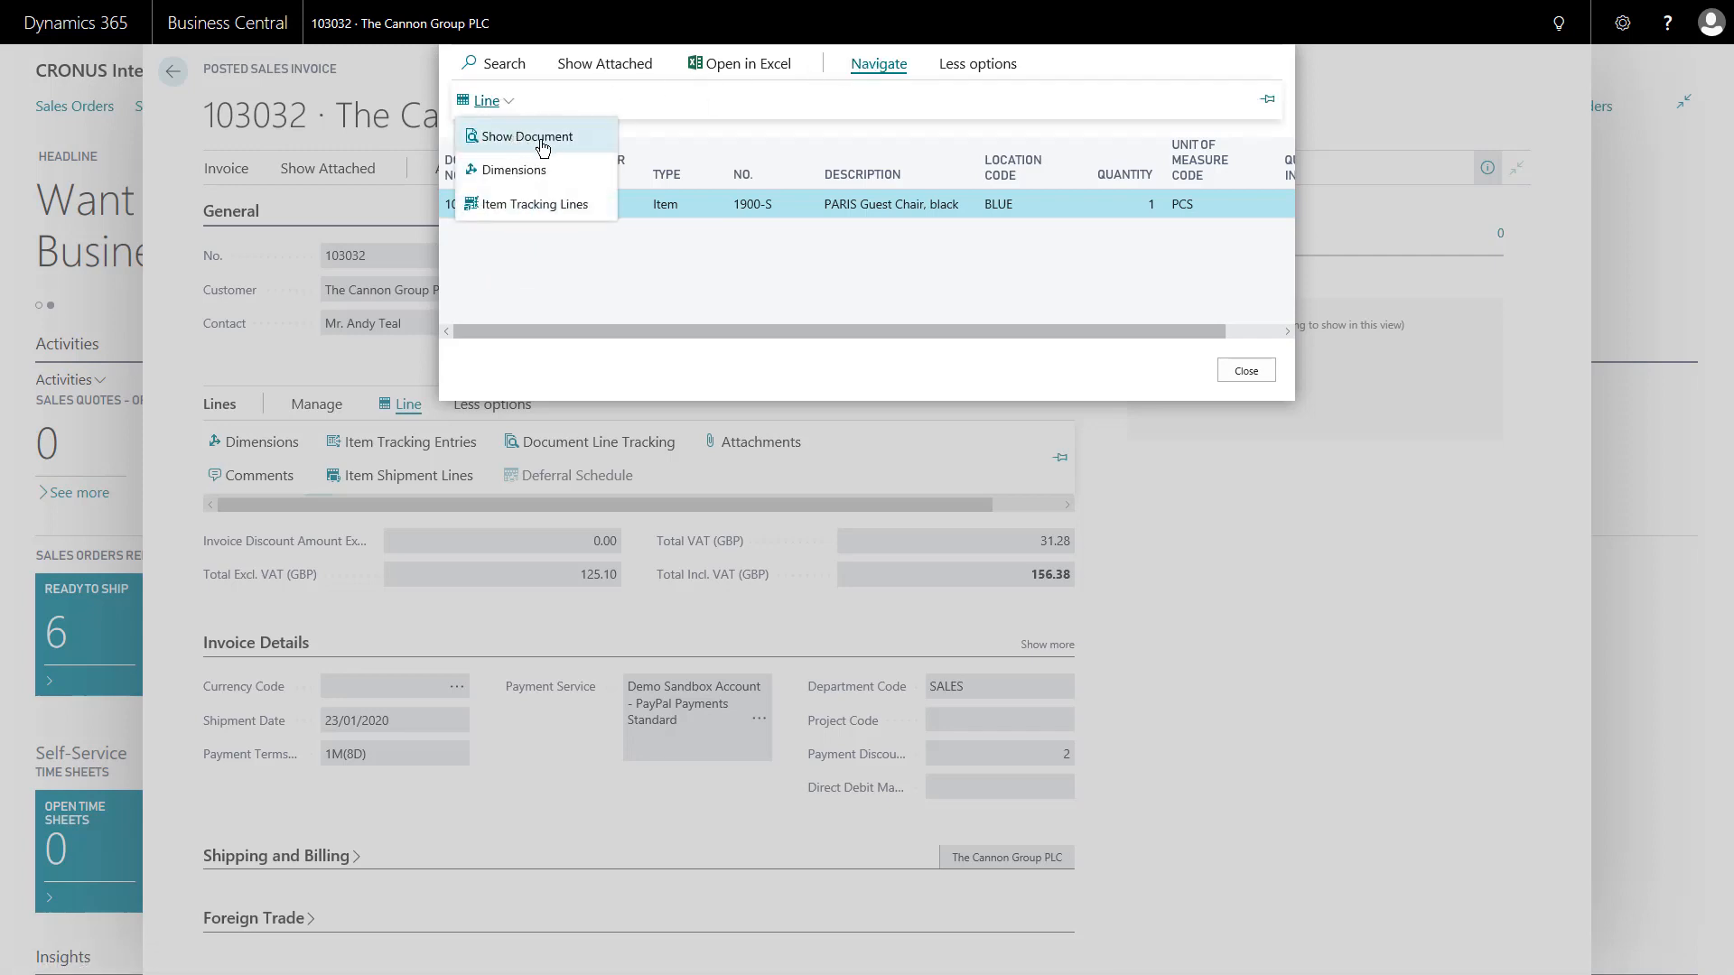
click(580, 140)
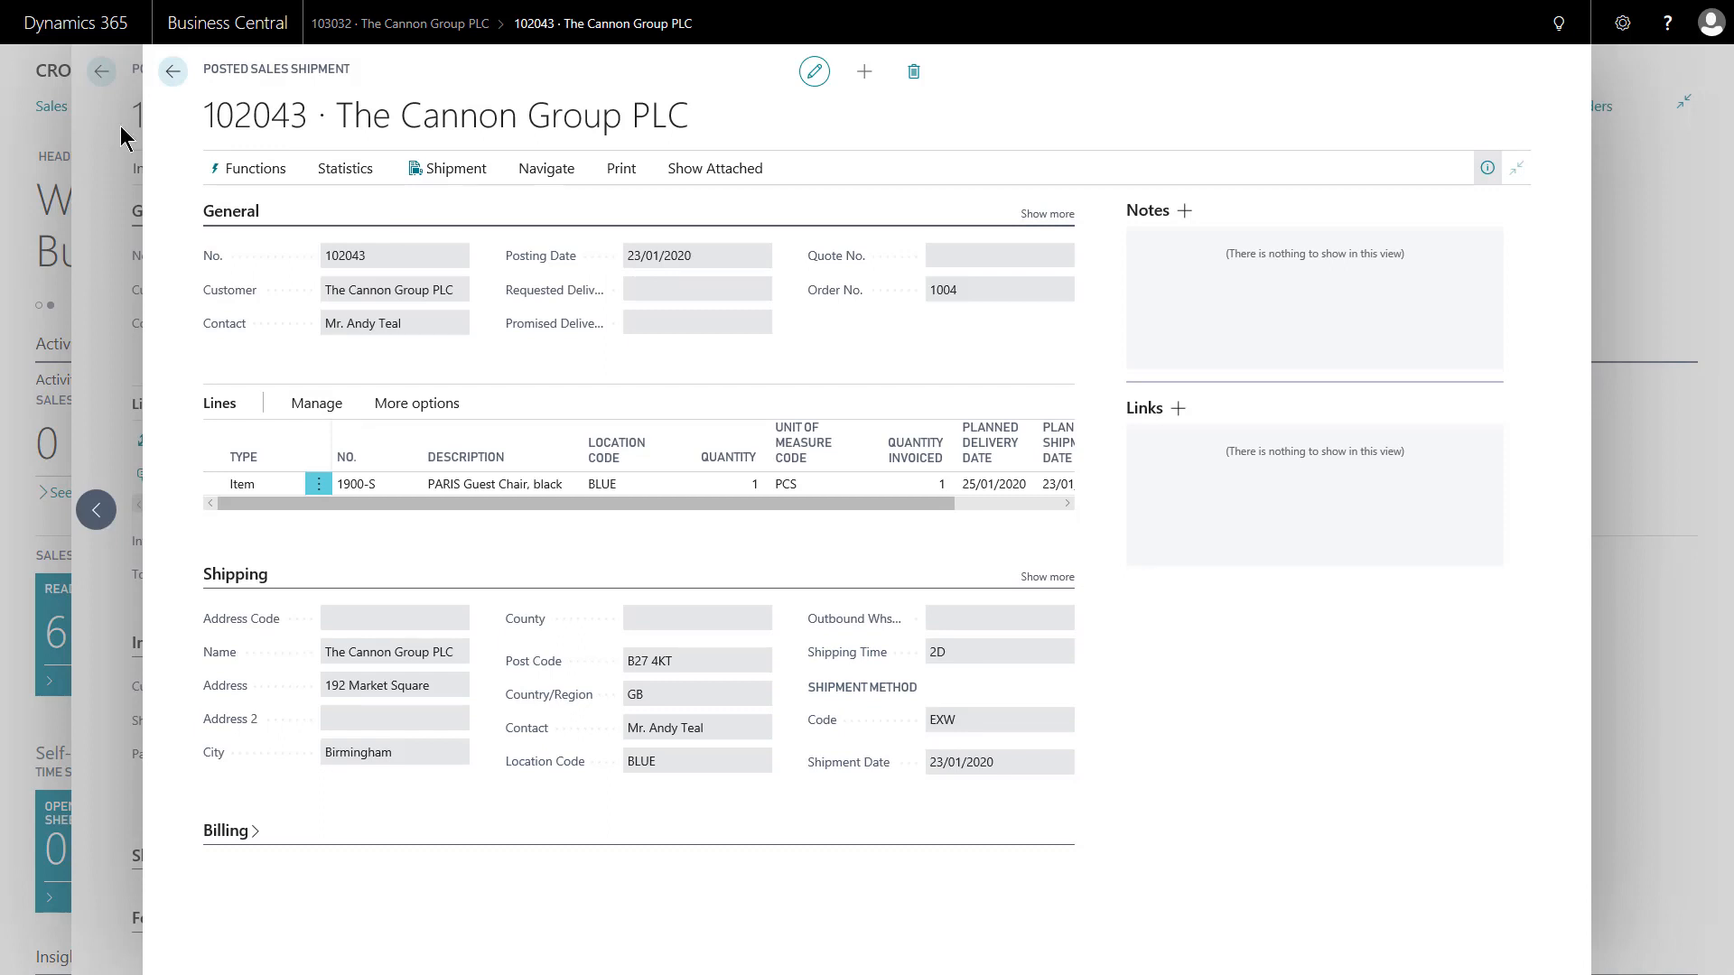
click(134, 155)
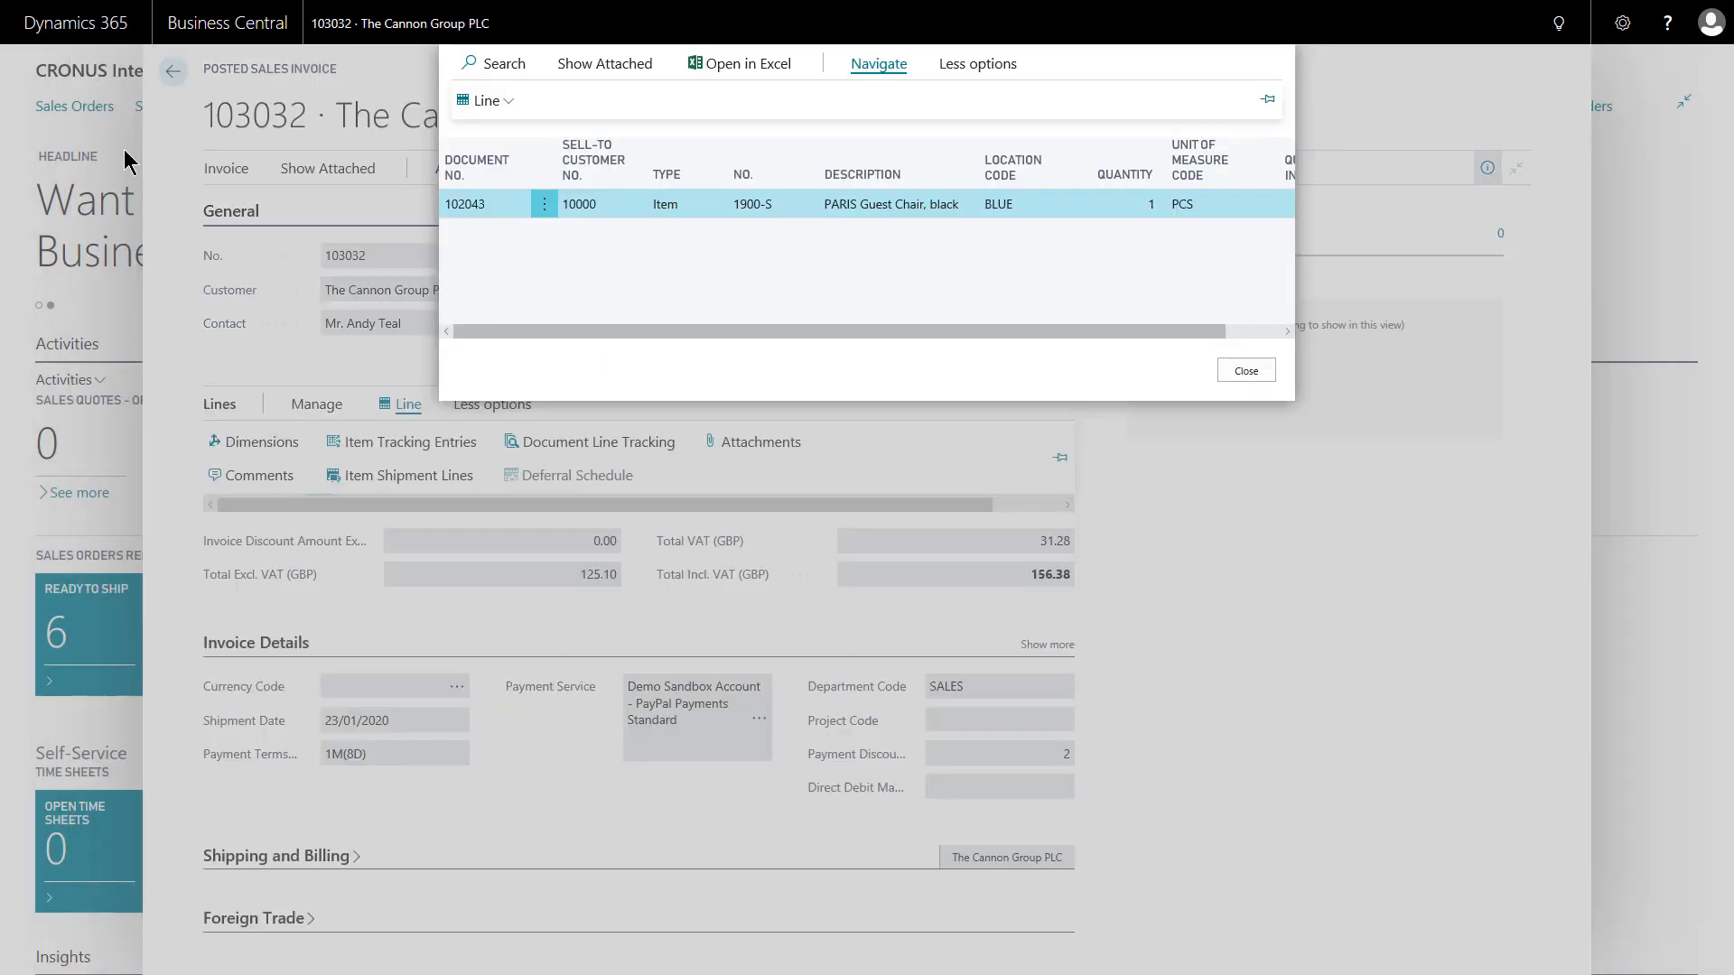
click(1246, 371)
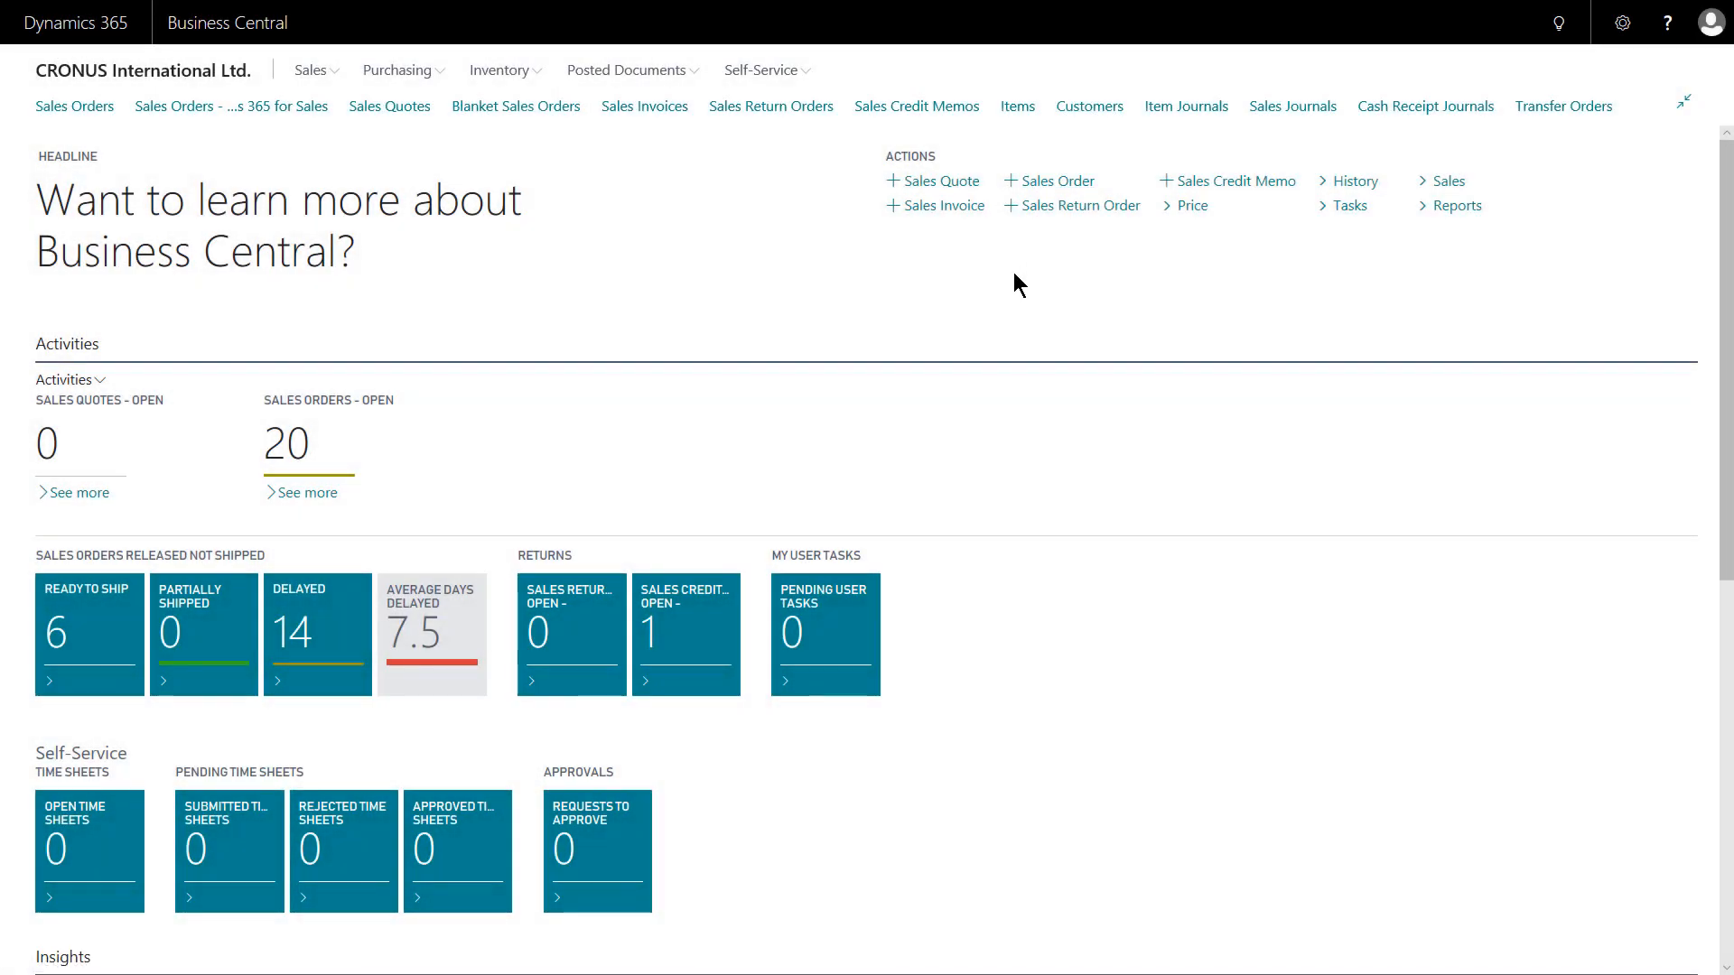
Step: Create a new sales order for The Cannon Group PLC directly from the customer list
click(1098, 112)
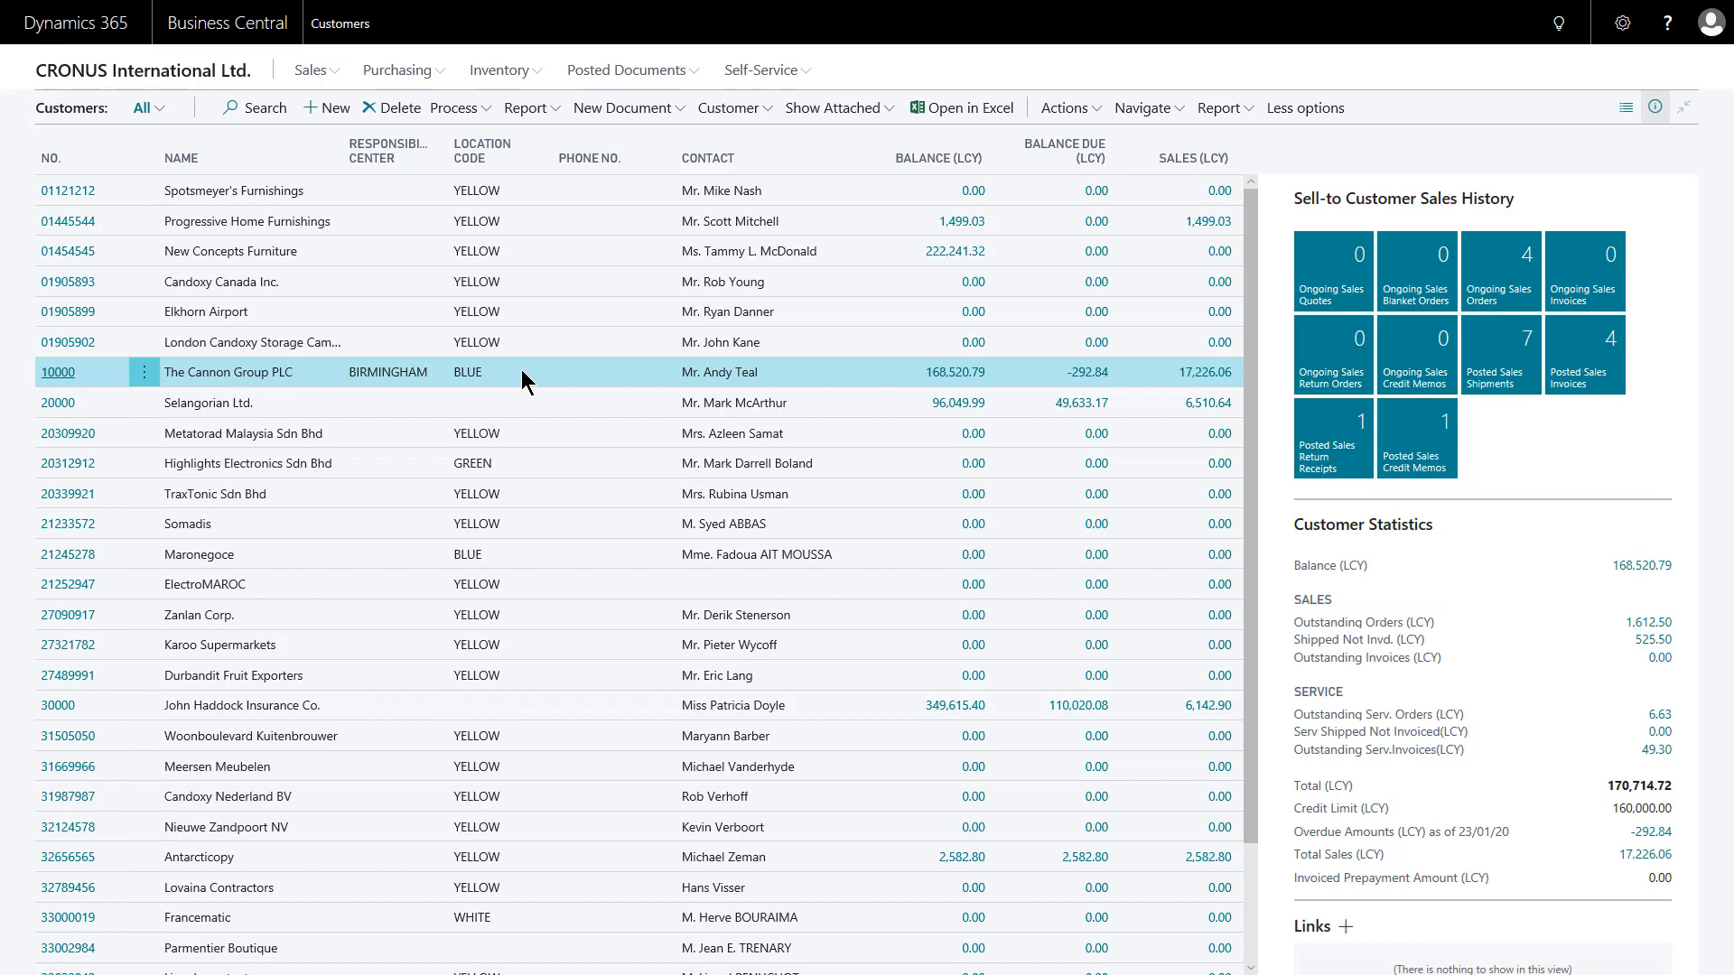
click(680, 110)
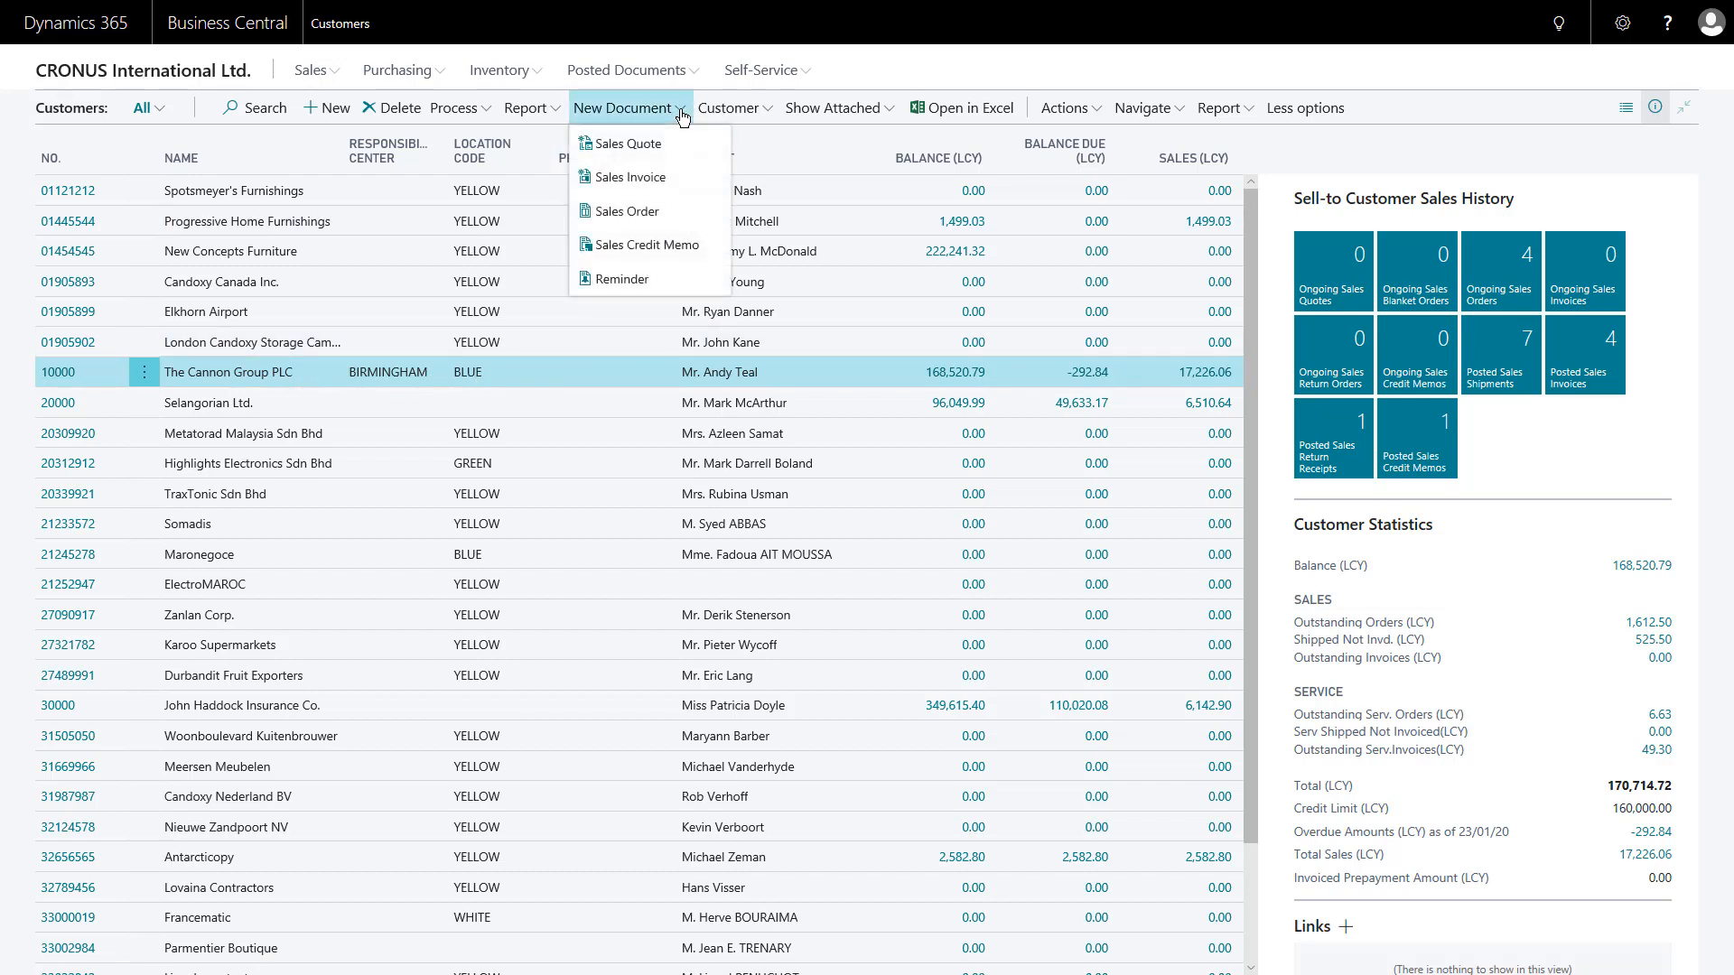
click(667, 213)
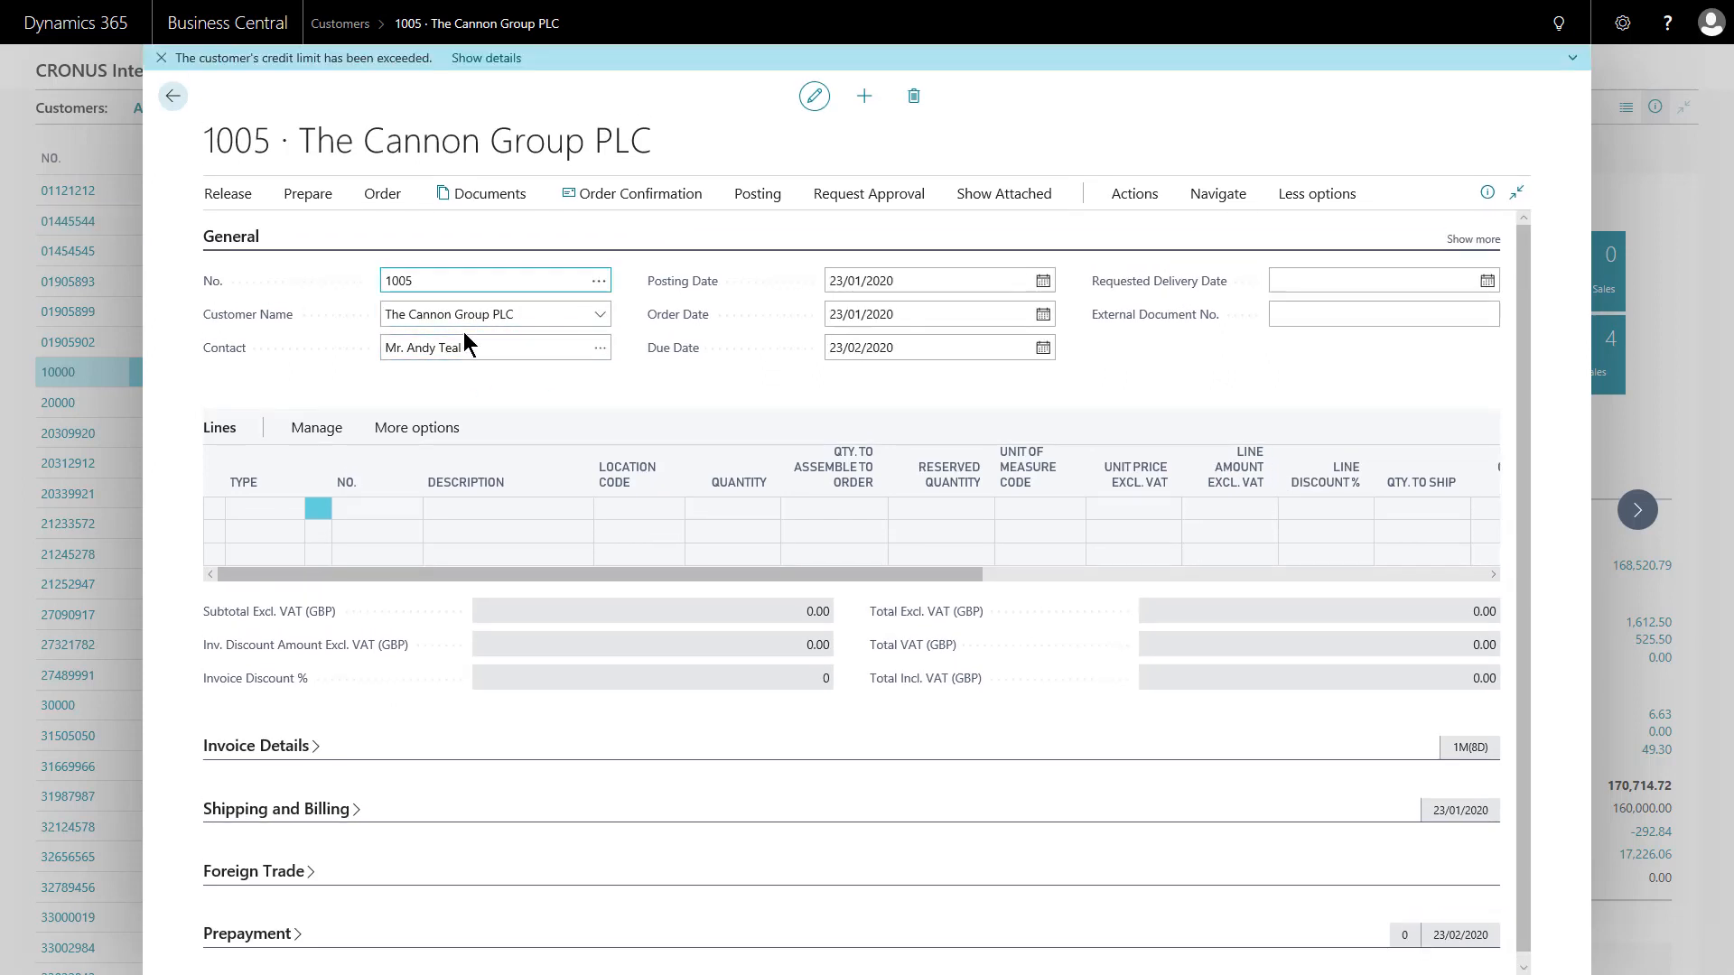
Step: Add an Item line for the ANTWERP Conference Table (1920-S) to the sales order, finding it by "ant", with quantity 1
click(519, 338)
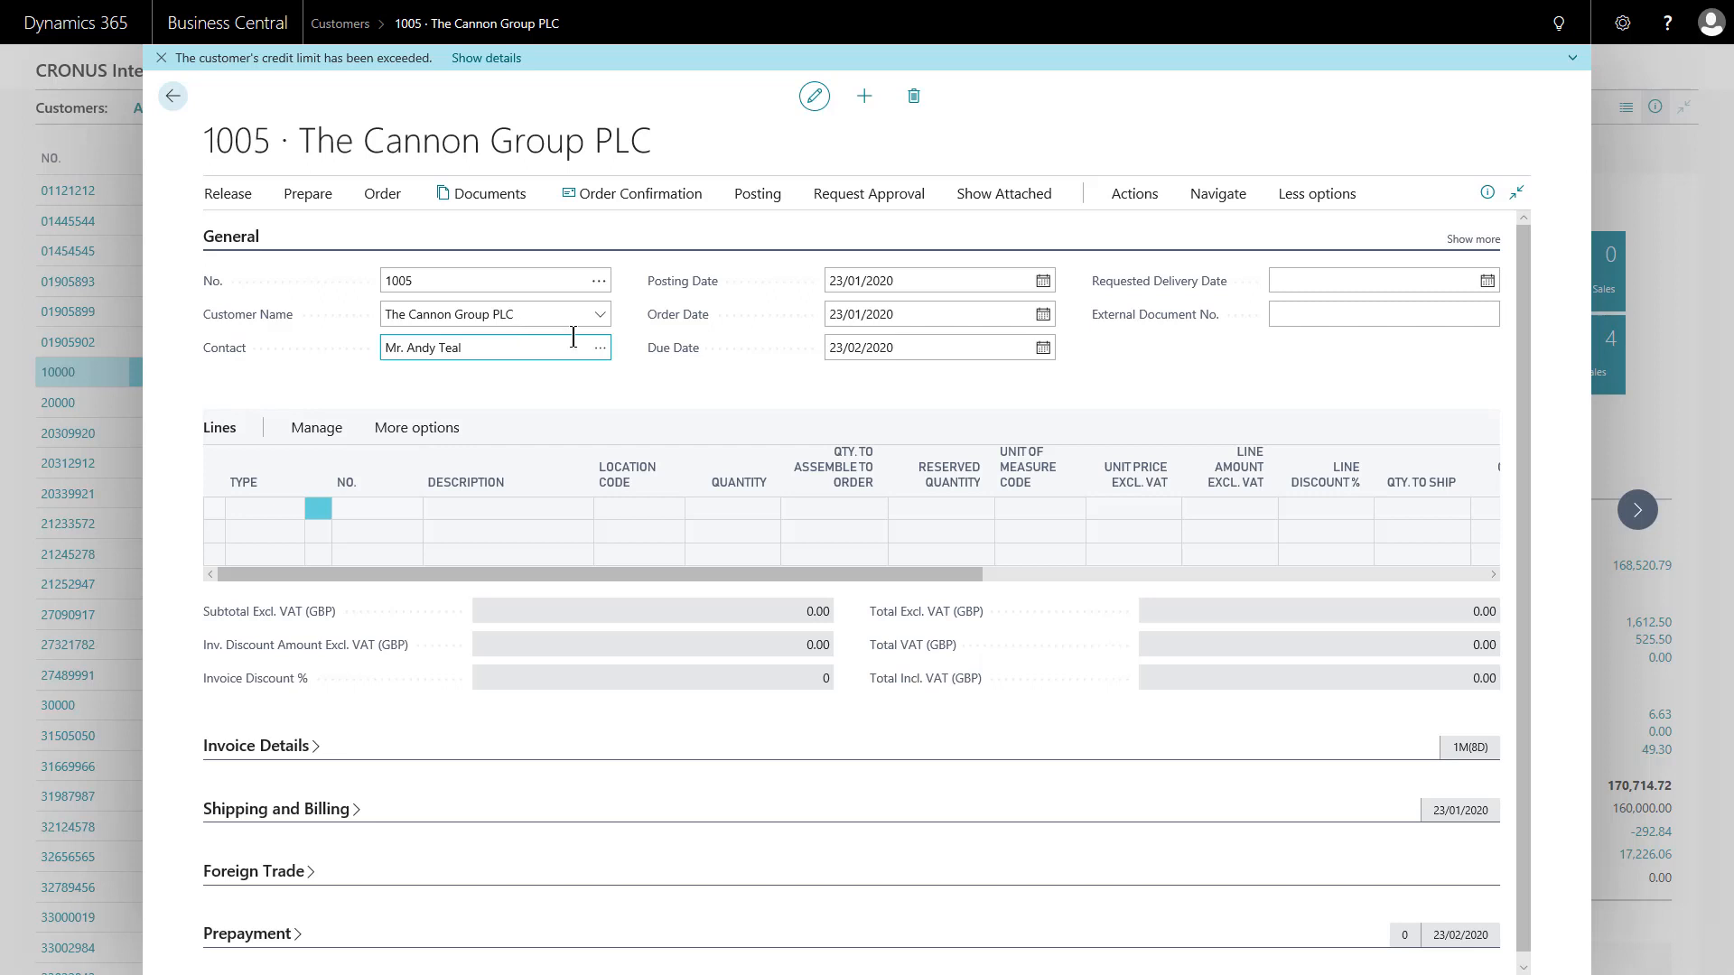
click(252, 523)
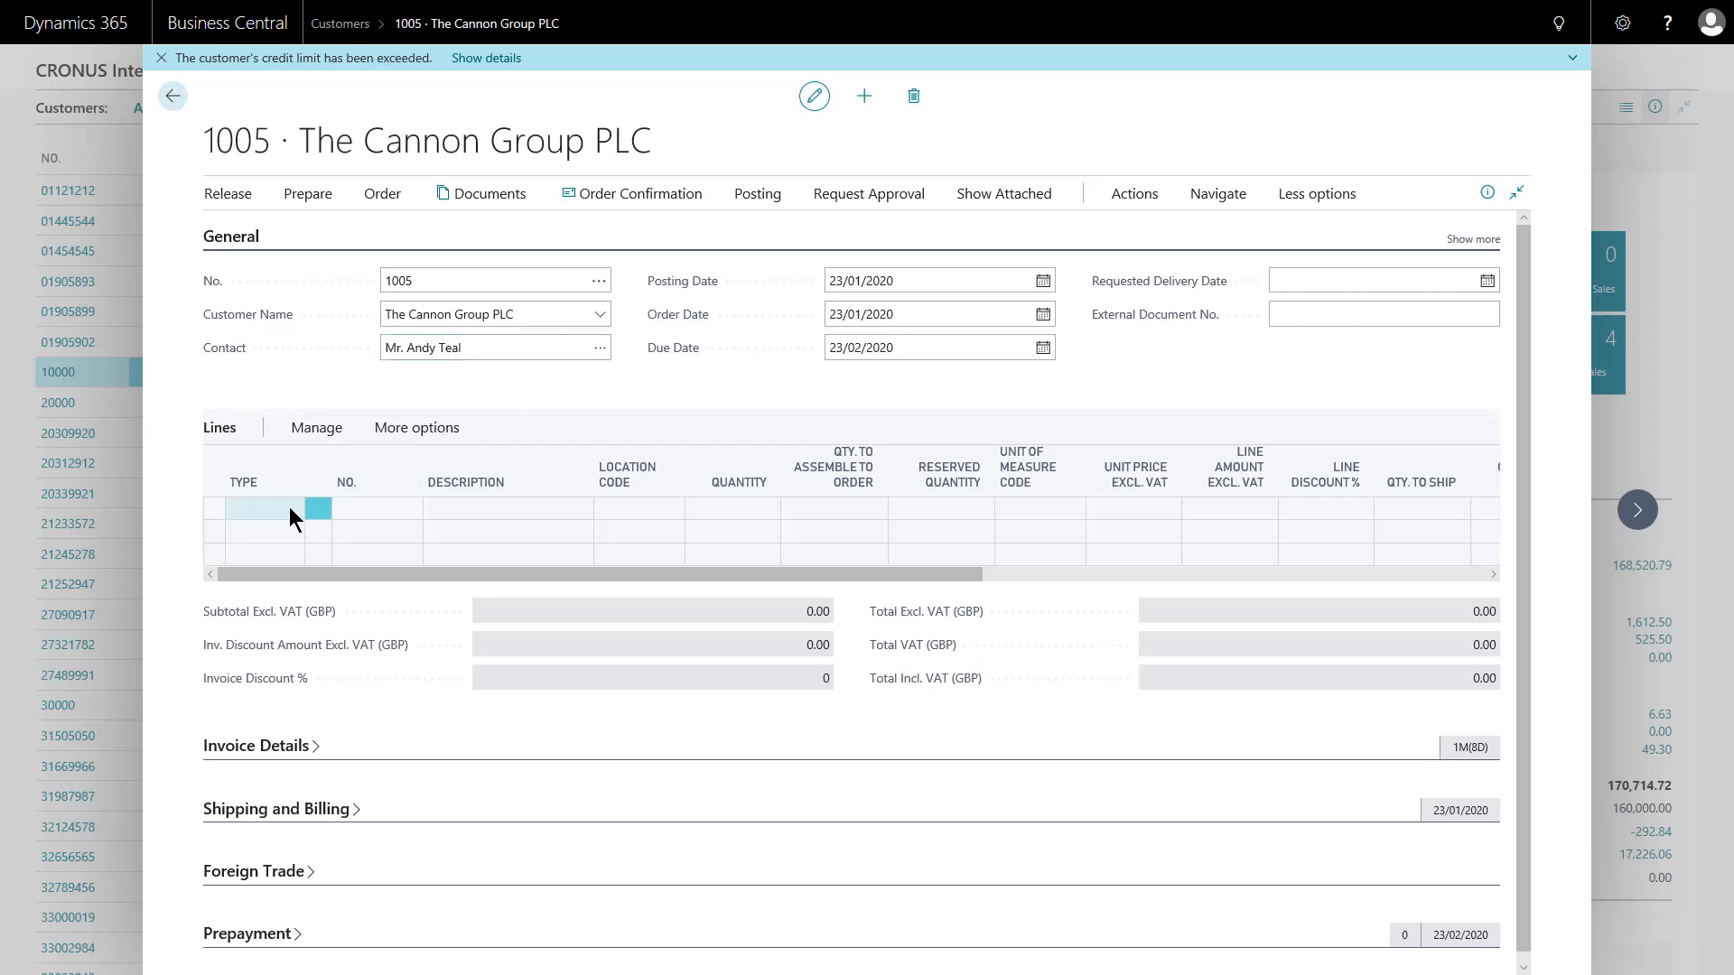
click(316, 510)
click(258, 544)
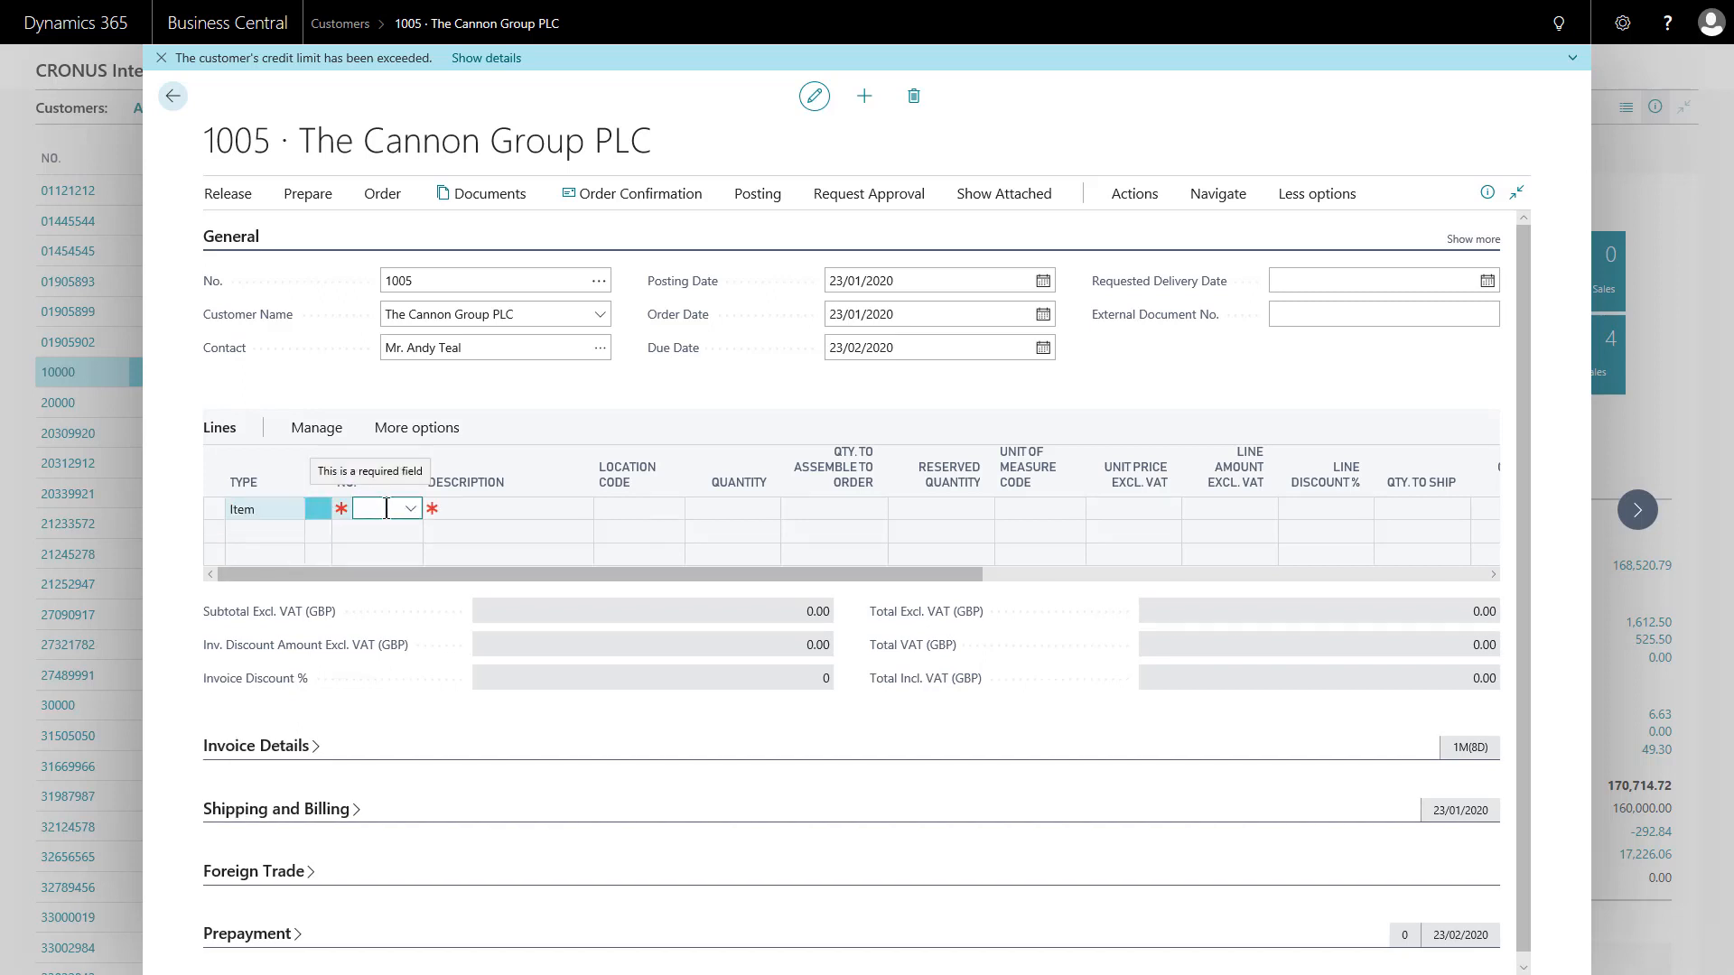
click(388, 509)
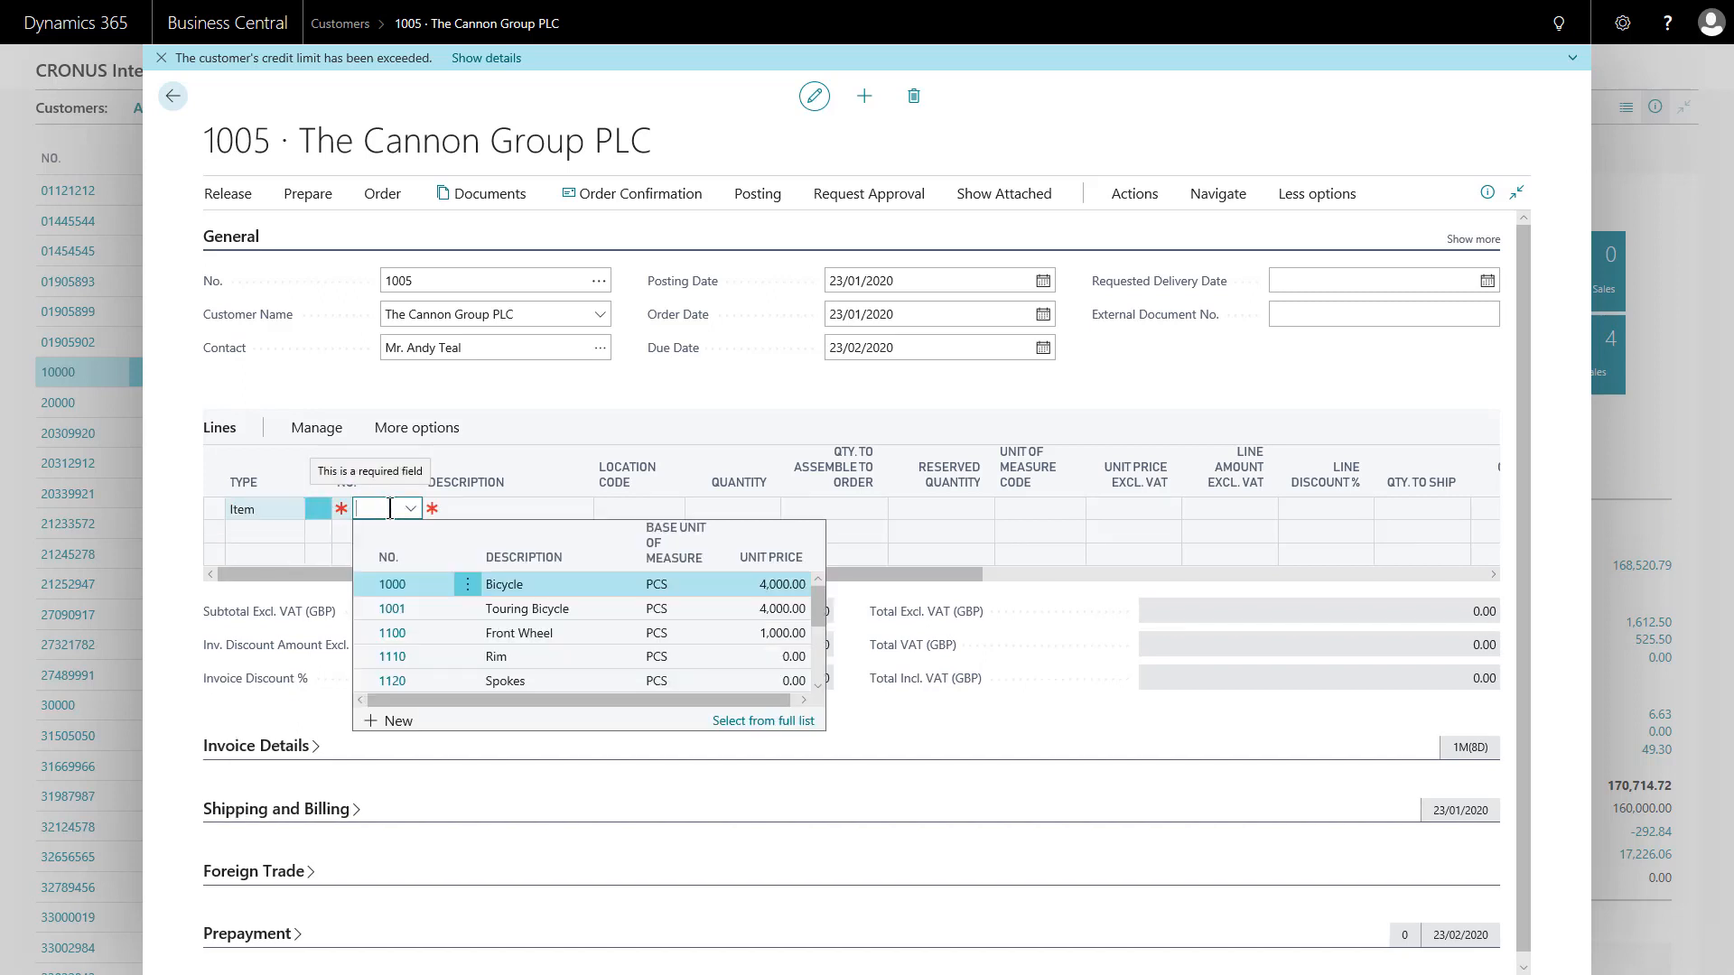
text(ant)
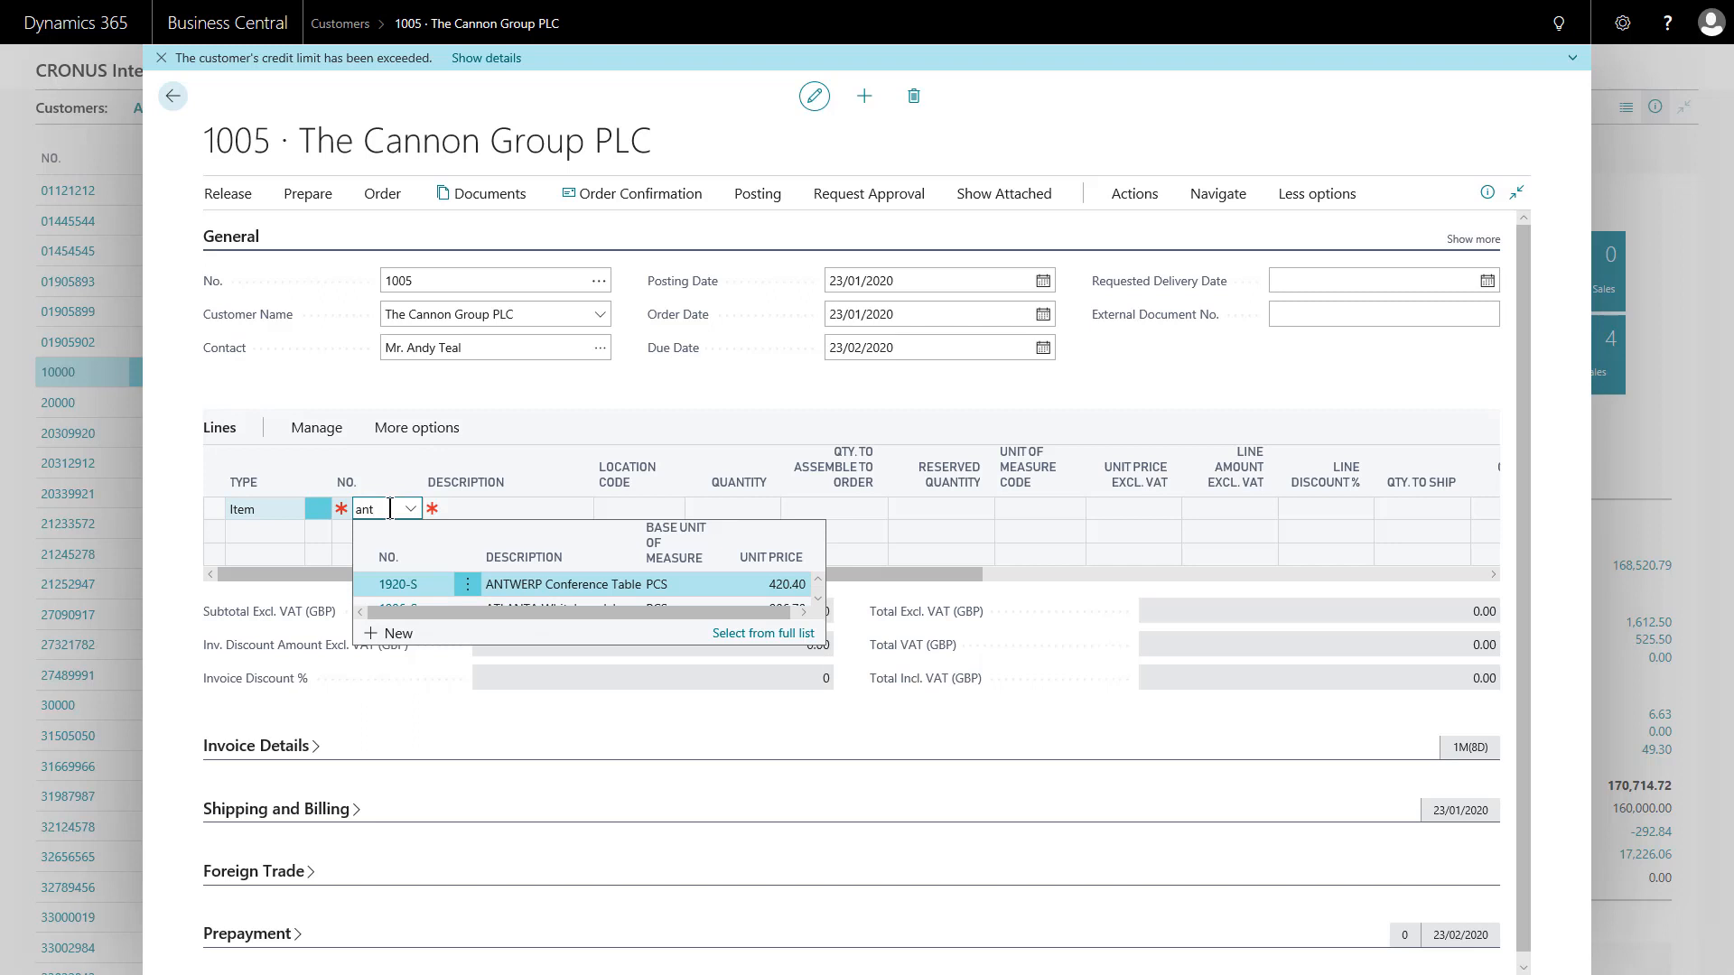
key(Return)
click(725, 510)
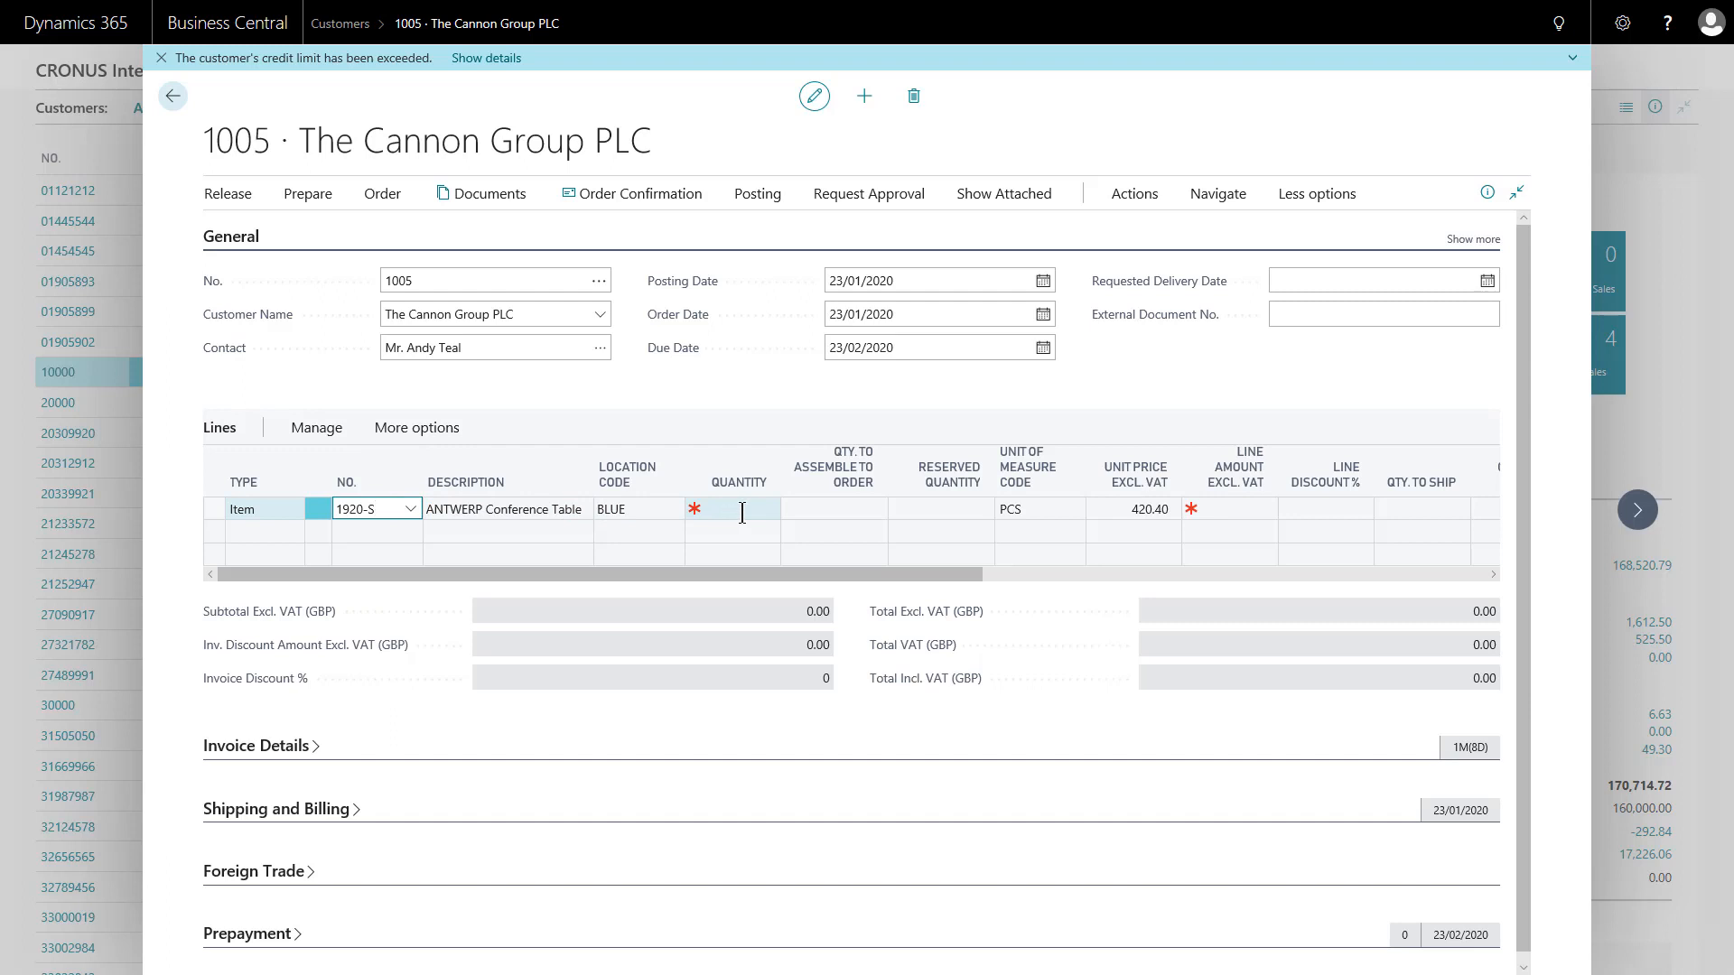
text(1)
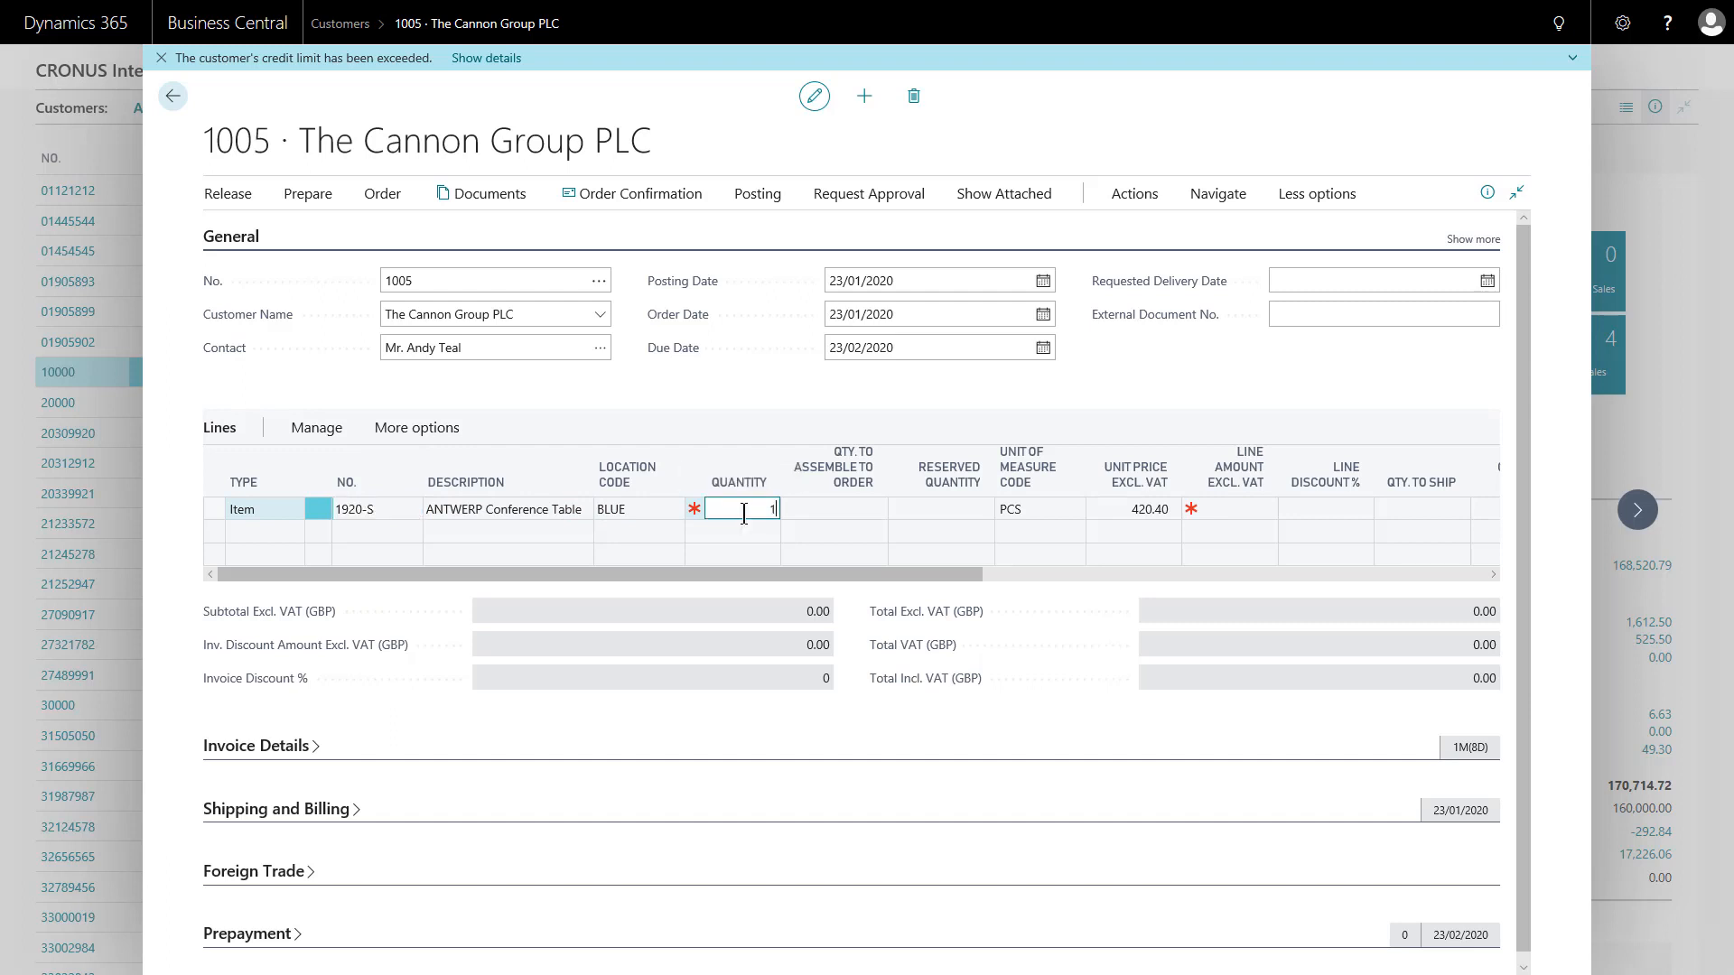
key(Tab)
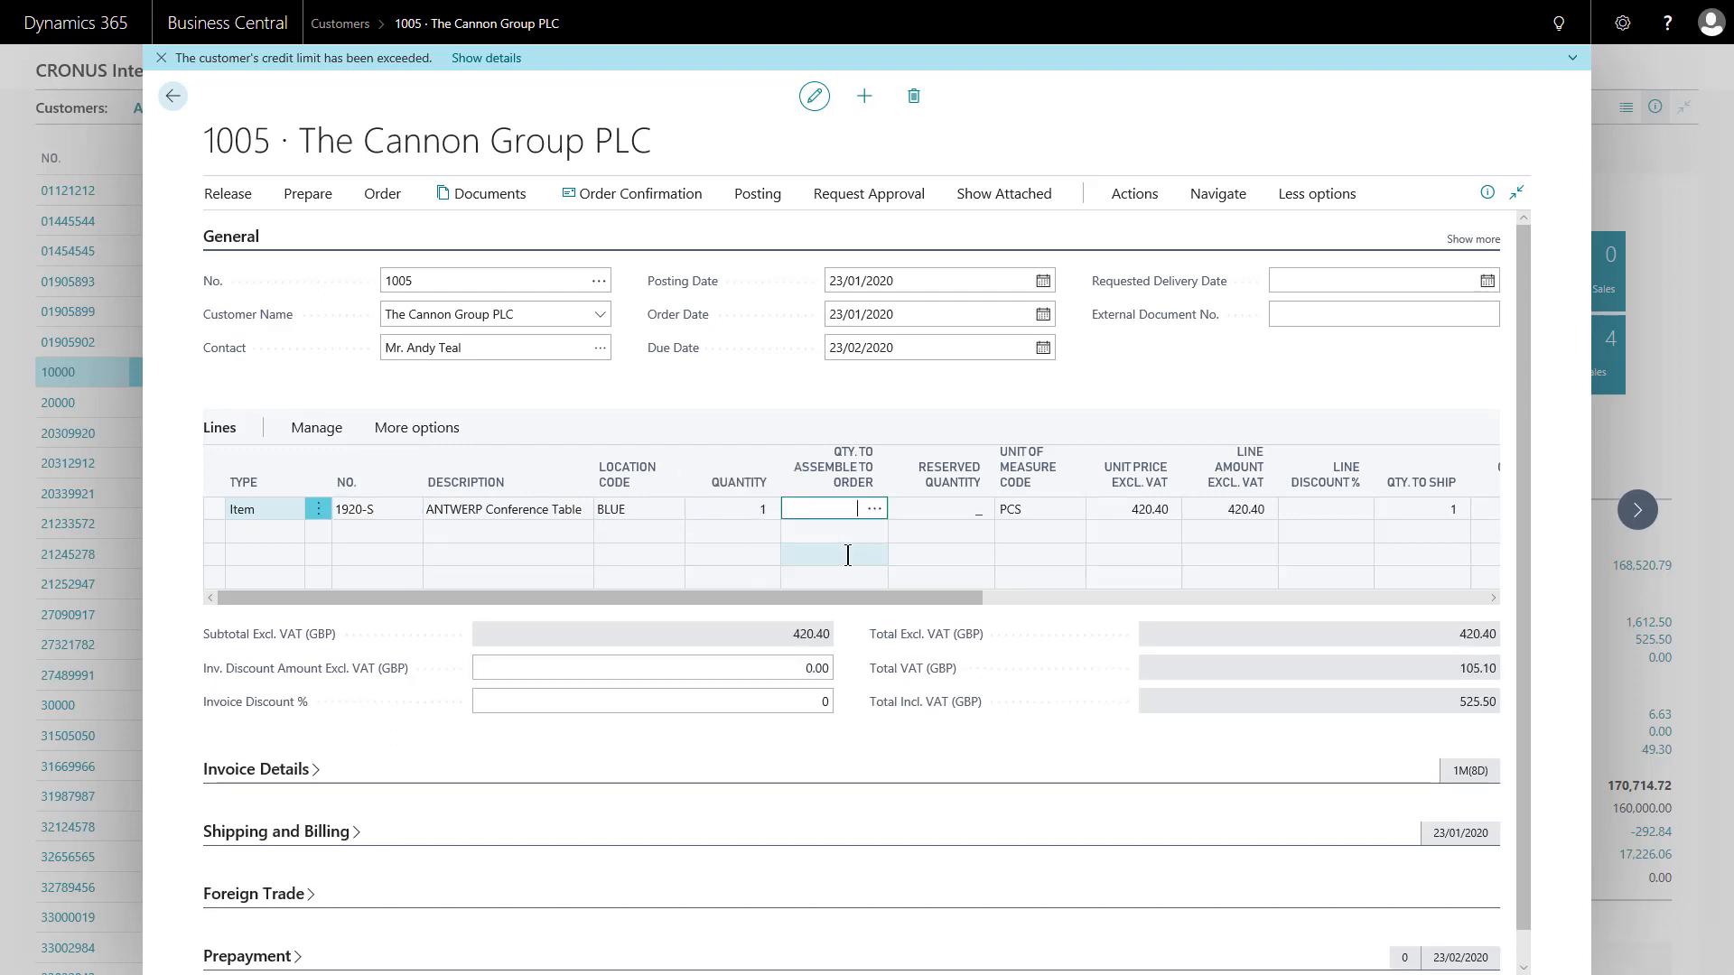
Step: Look through the order confirmation options and the full set of actions available for the sales order
click(655, 197)
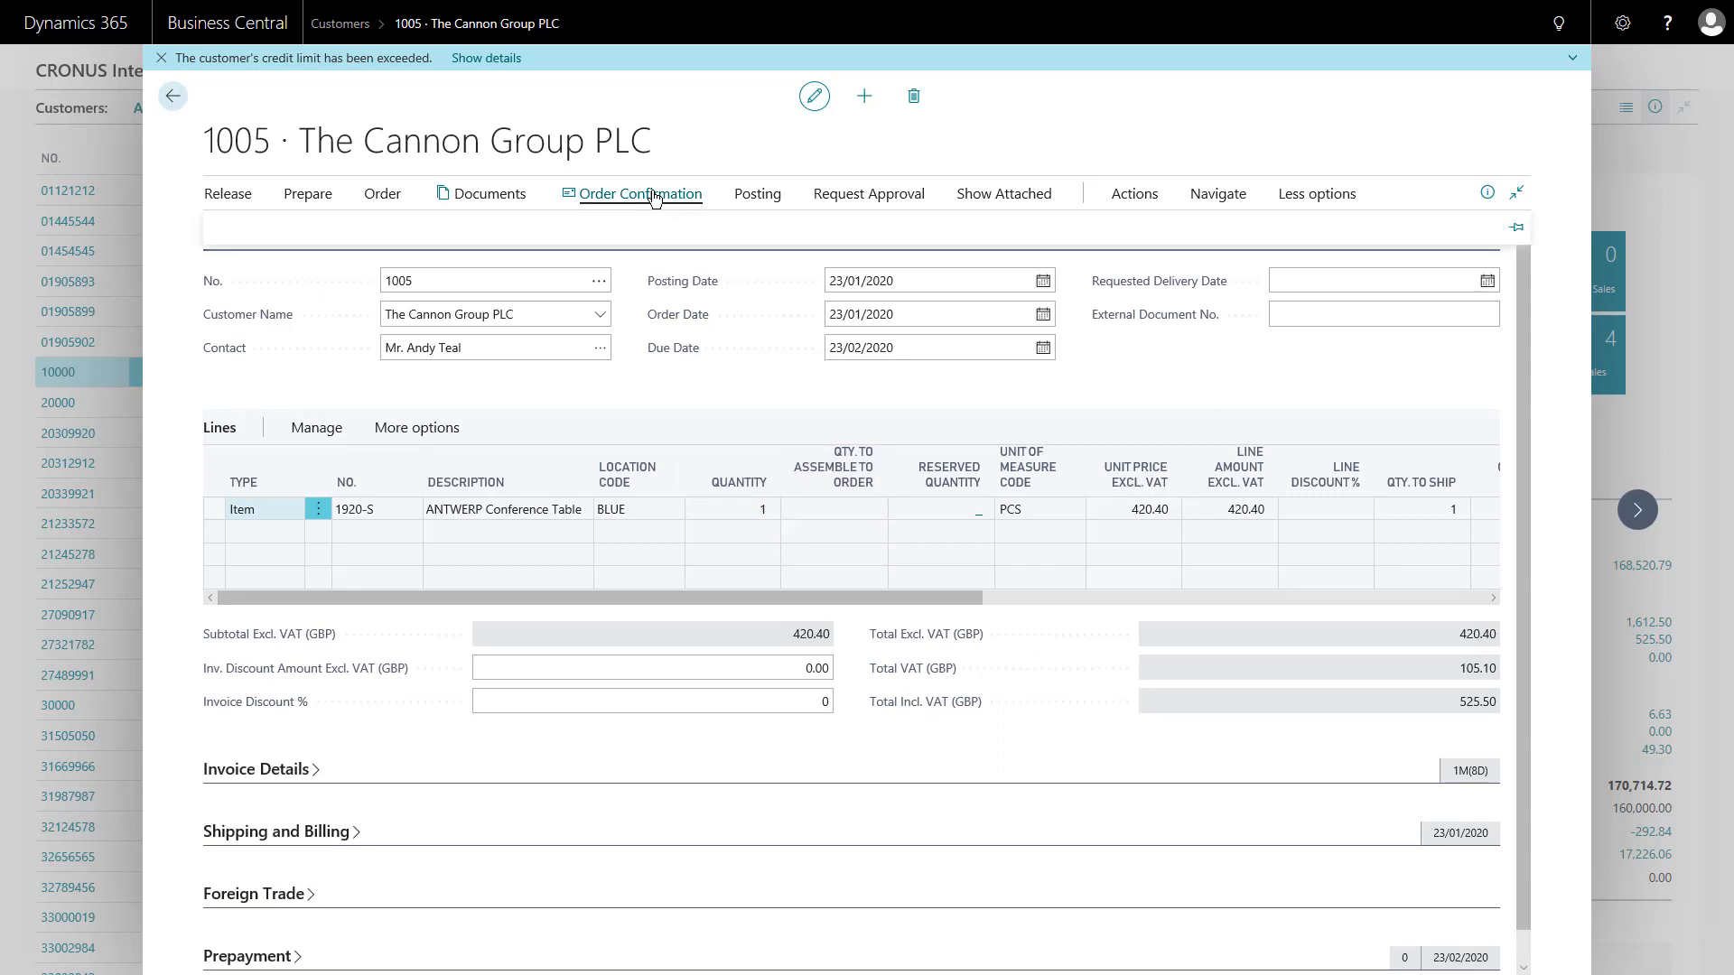
click(1130, 196)
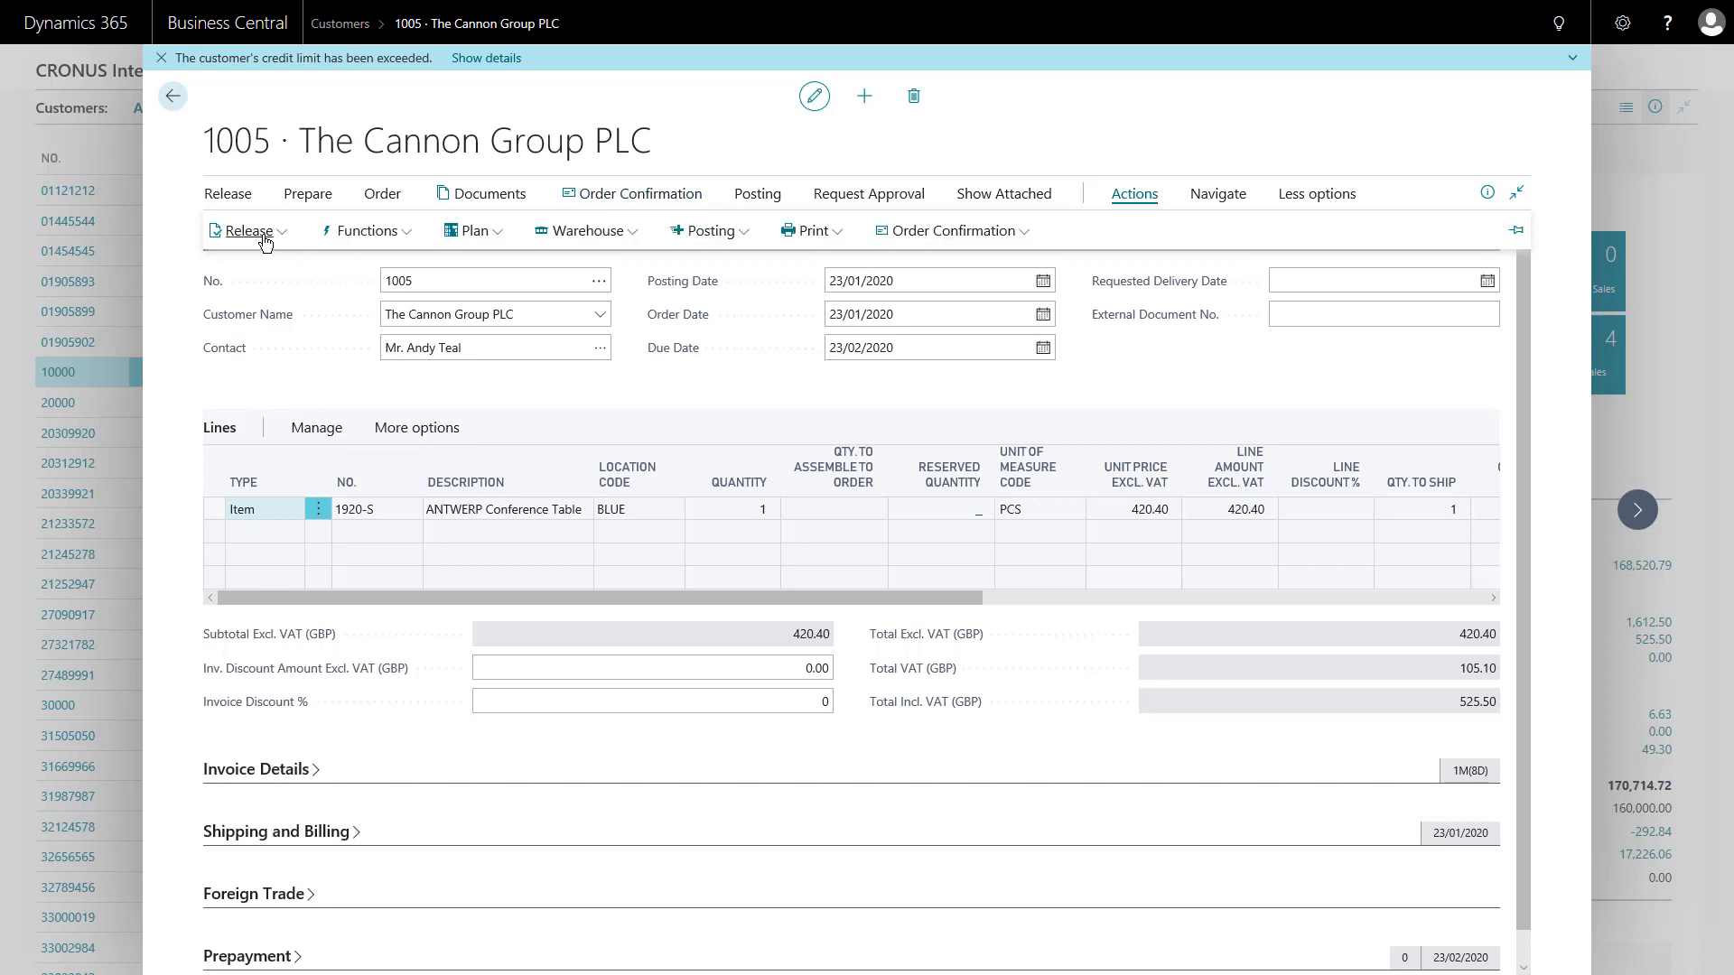